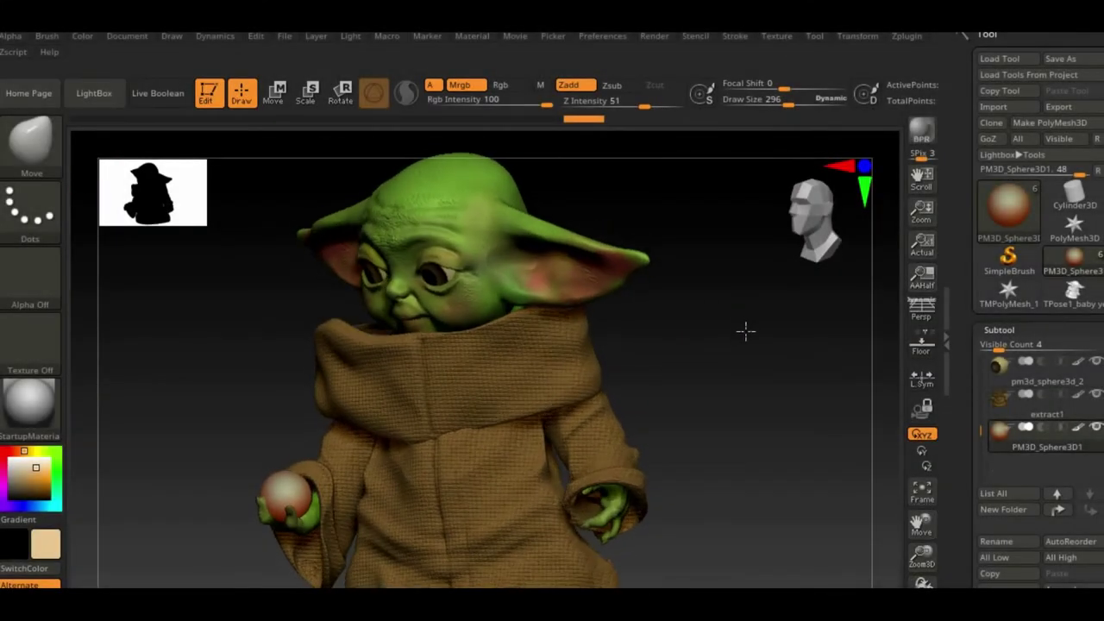
Rotate Baby Yoda front-on, then zoom out and back in to fill the canvas.
{"action": "mouse_move", "coordinate": [745, 331]}
{"action": "left_mouse_down"}
{"action": "mouse_move", "coordinate": [736, 370]}
{"action": "mouse_move", "coordinate": [712, 340]}
{"action": "left_mouse_up"}
{"action": "left_click_drag", "start_coordinate": [922, 556], "coordinate": [922, 548]}
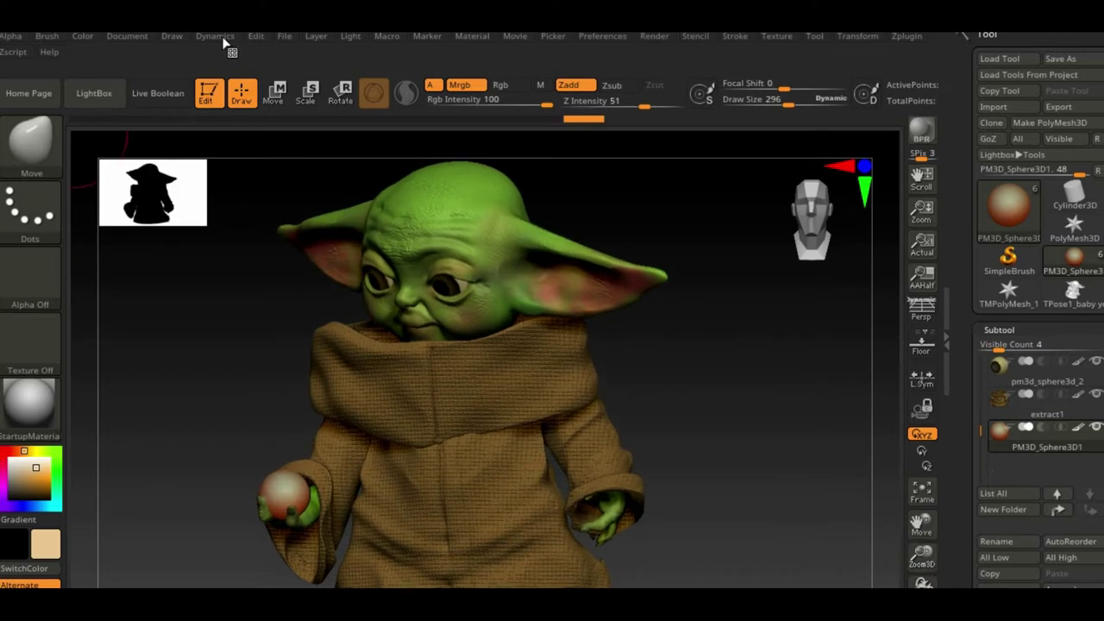
{"action": "left_click", "coordinate": [127, 35]}
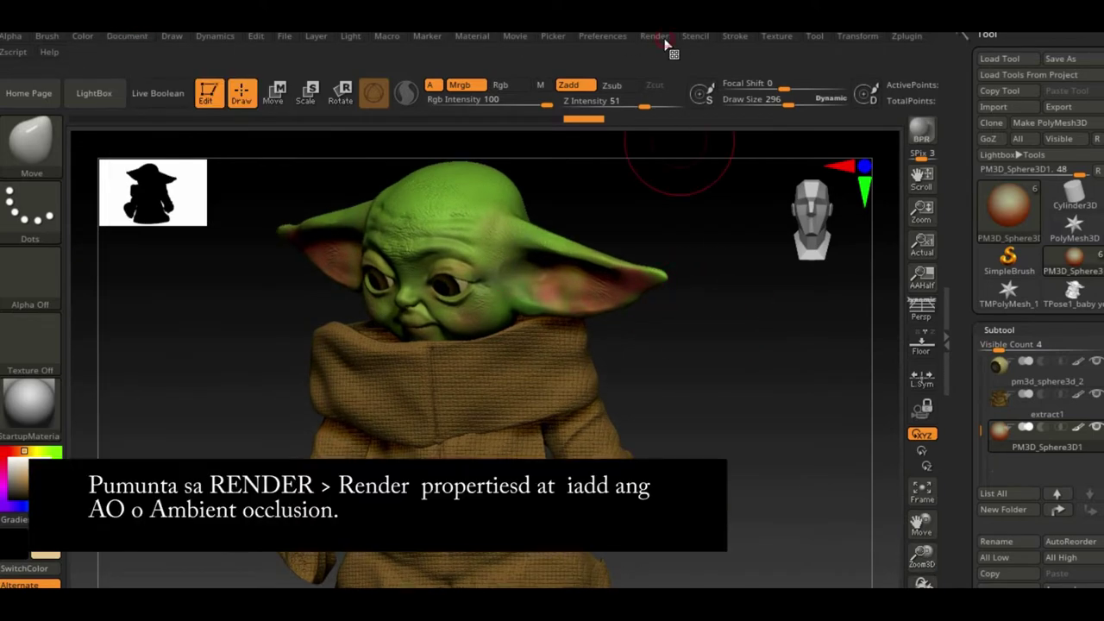
Raise render Details to 4 and enable AOcclusion in Render Properties.
{"action": "left_click", "coordinate": [657, 35]}
{"action": "left_click_drag", "start_coordinate": [767, 276], "coordinate": [792, 276]}
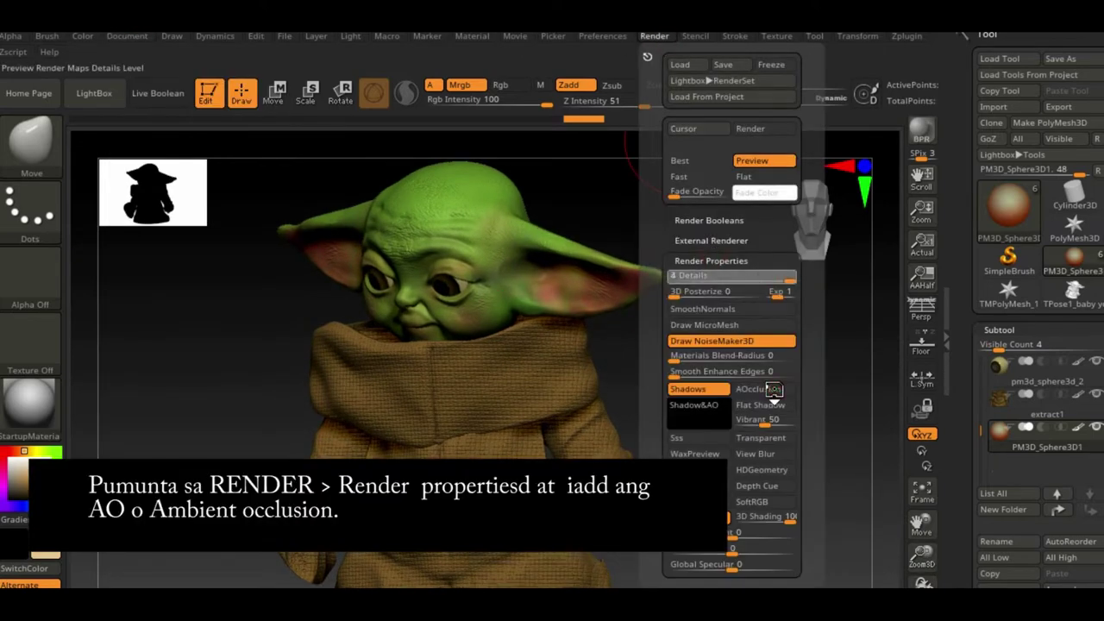
{"action": "left_click", "coordinate": [774, 390]}
Set BPR Shadow rays to 148 and shadow angle to 360.
{"action": "scroll", "coordinate": [743, 319], "scroll_direction": "down", "scroll_amount": 5}
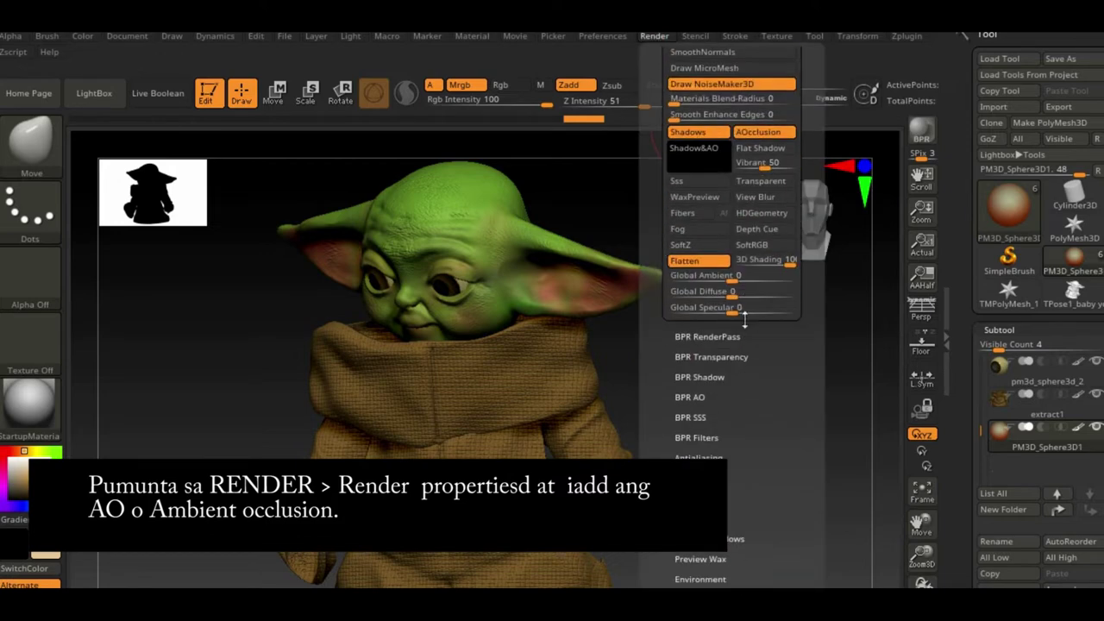
{"action": "left_click", "coordinate": [703, 377]}
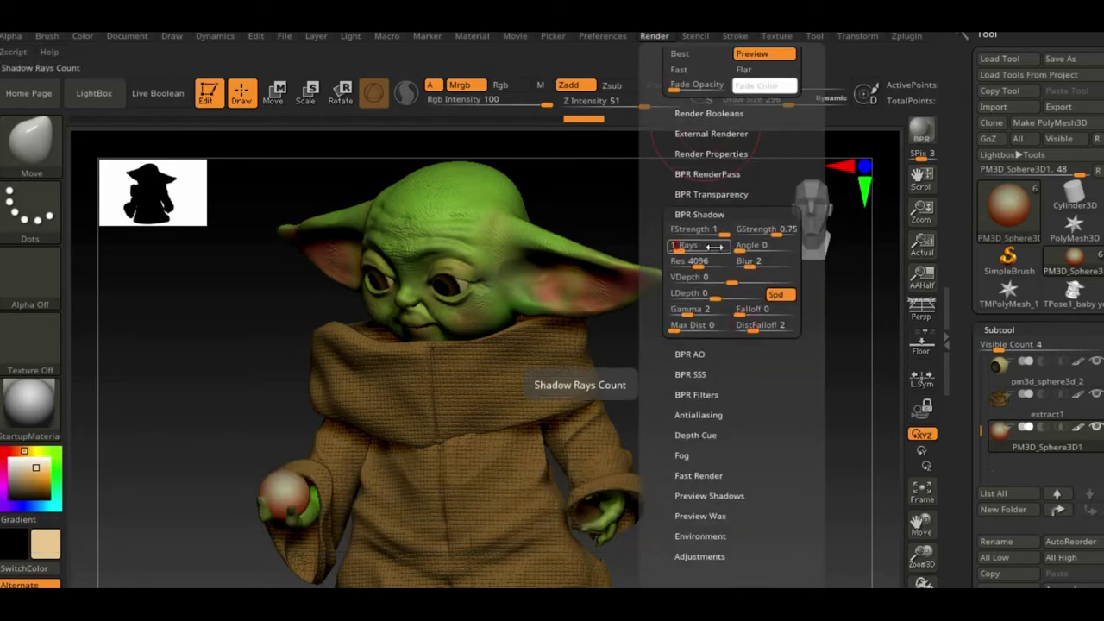
{"action": "type", "text": "48"}
{"action": "key", "text": "Return"}
{"action": "left_click_drag", "start_coordinate": [749, 247], "coordinate": [765, 247]}
{"action": "type", "text": "360"}
{"action": "key", "text": "Return"}
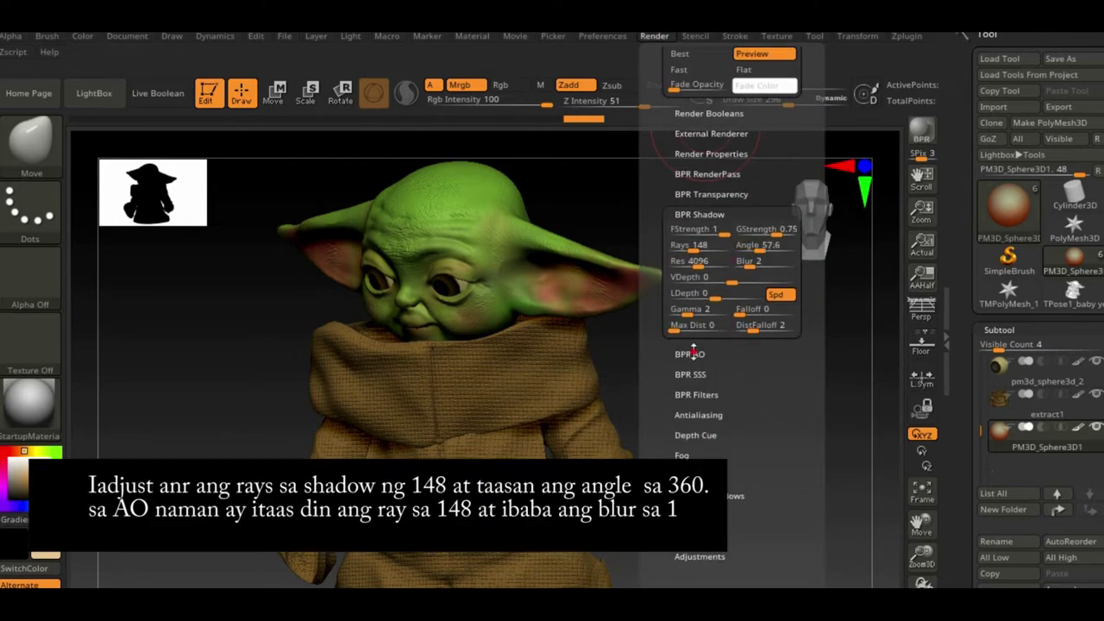
Set BPR AO rays to 148 and AO blur to 1.
{"action": "left_click", "coordinate": [689, 353]}
{"action": "type", "text": "8"}
{"action": "key", "text": "Return"}
{"action": "left_click", "coordinate": [749, 281]}
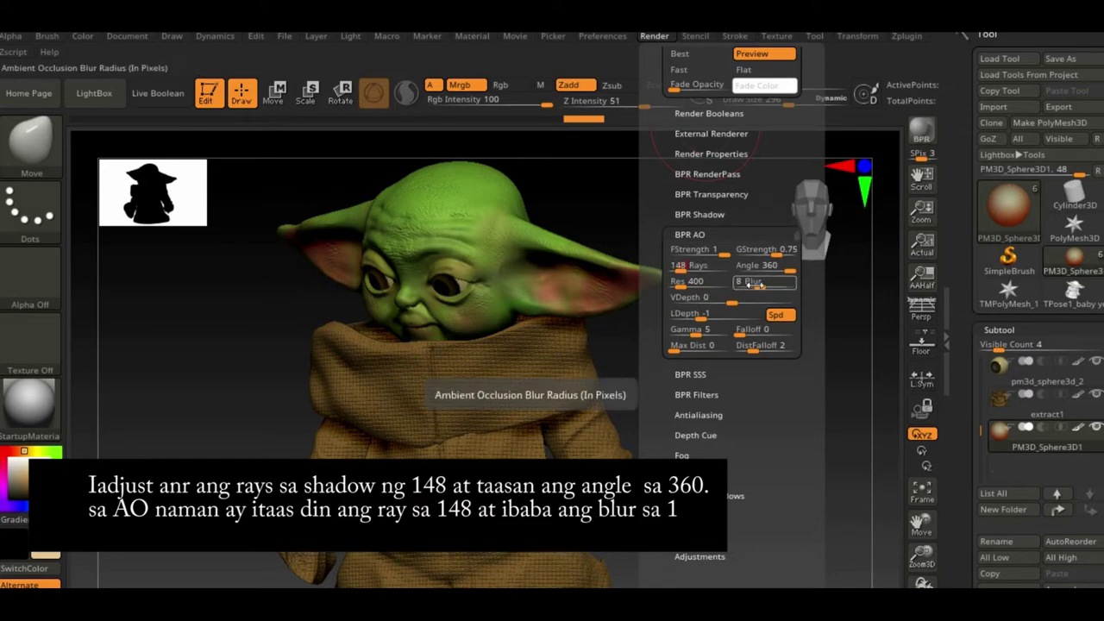
{"action": "type", "text": "1"}
{"action": "key", "text": "Return"}
{"action": "left_click", "coordinate": [351, 39]}
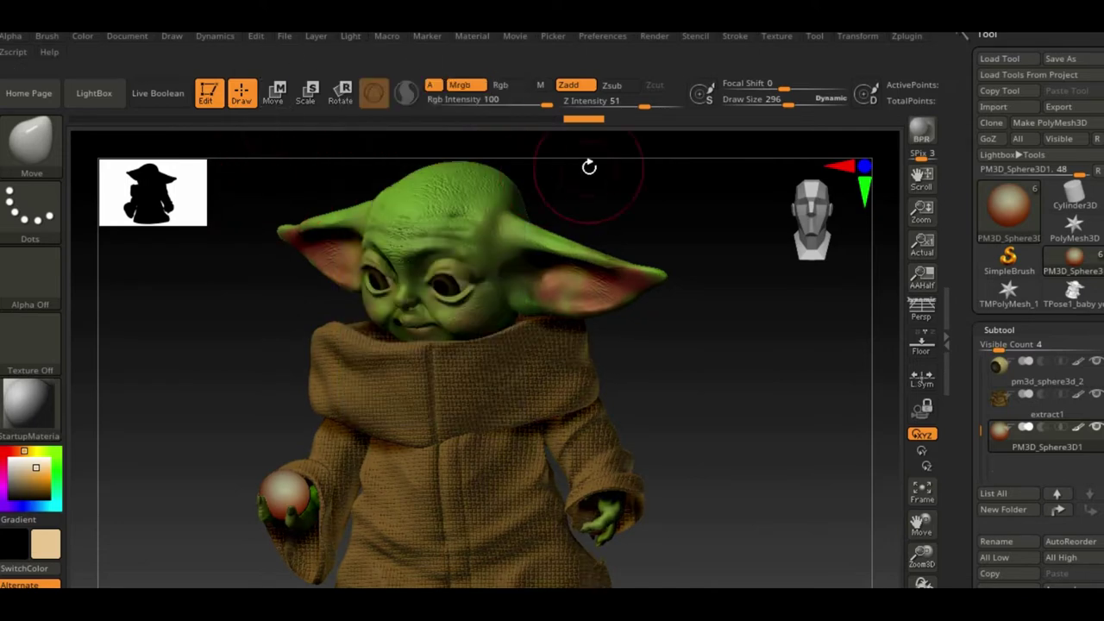
Turn on the second light bulb, set Global Ambient to 5, and run a BPR render.
{"action": "left_click", "coordinate": [352, 38]}
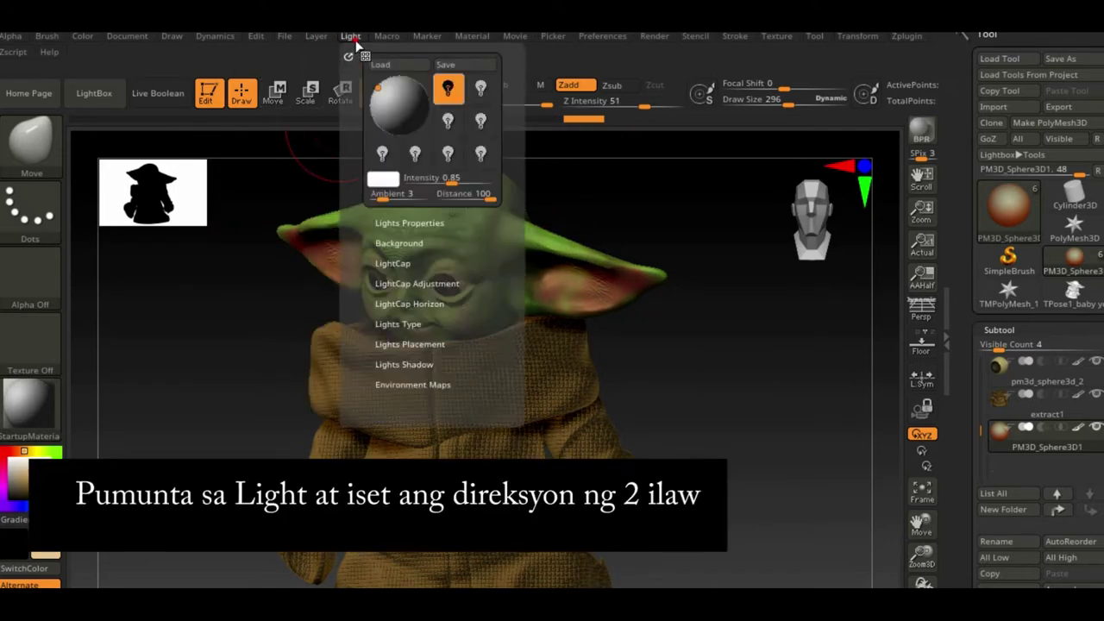
{"action": "left_click", "coordinate": [481, 91]}
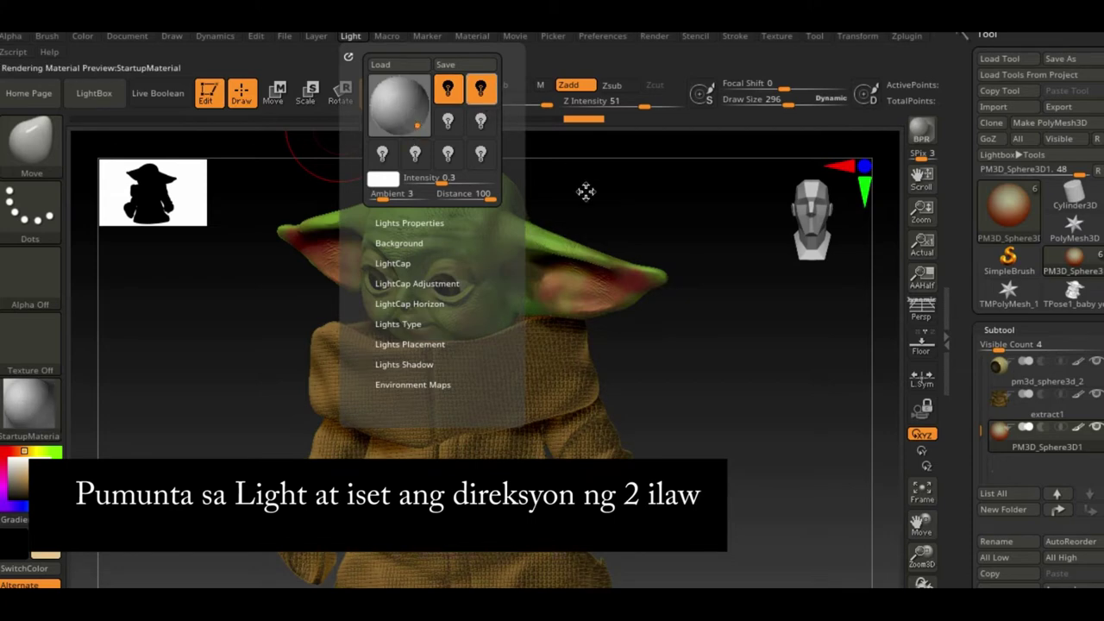
{"action": "left_click", "coordinate": [654, 37]}
{"action": "left_click", "coordinate": [730, 261]}
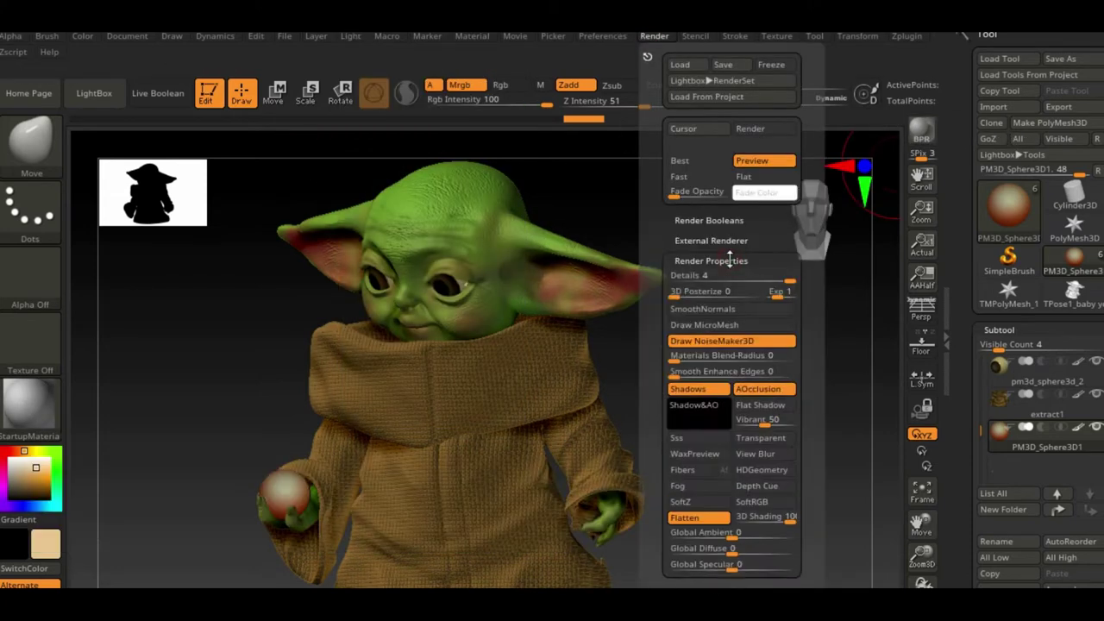
{"action": "left_click_drag", "start_coordinate": [742, 528], "coordinate": [825, 524]}
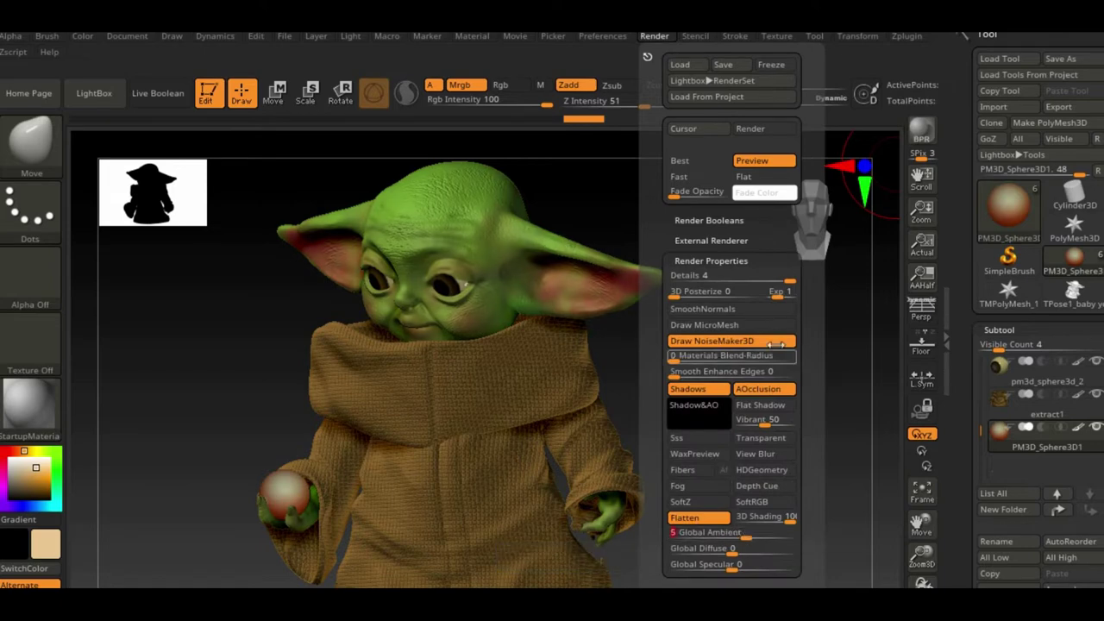
{"action": "left_click", "coordinate": [921, 130]}
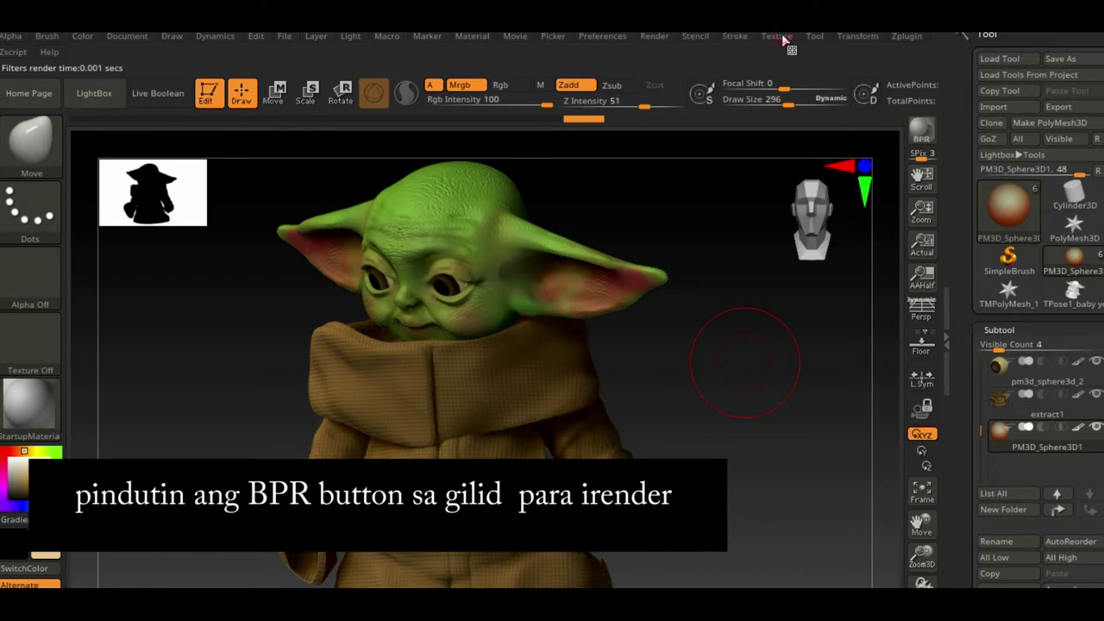
Show the BPR RenderPass thumbnails and export the Shaded pass.
{"action": "left_click", "coordinate": [654, 36]}
{"action": "left_click_drag", "start_coordinate": [709, 239], "coordinate": [709, 52]}
{"action": "left_click", "coordinate": [703, 364]}
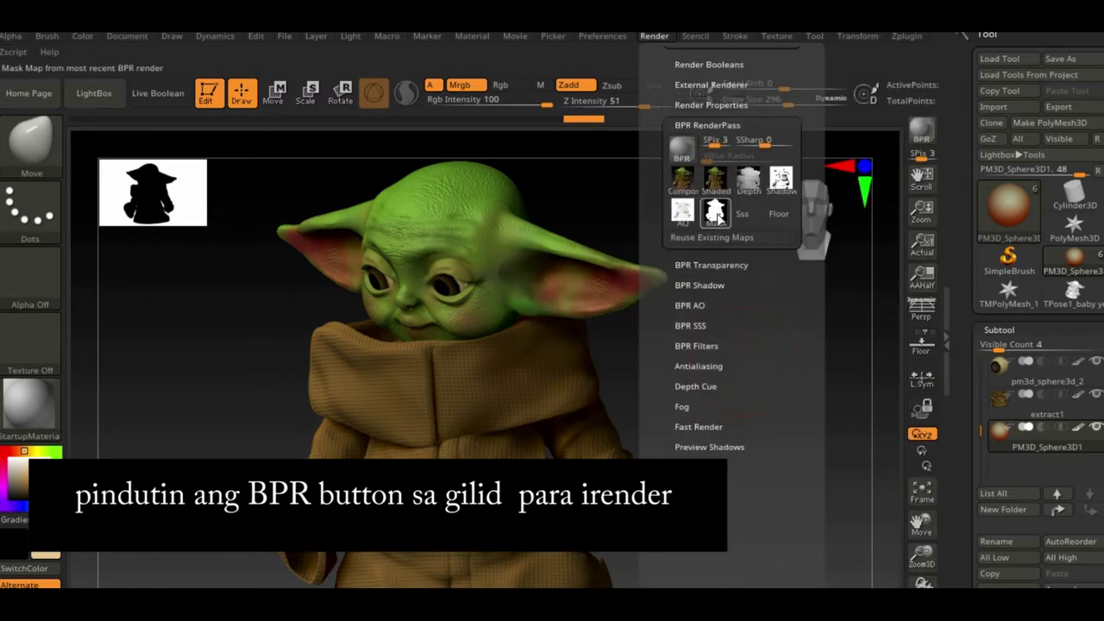
{"action": "left_click", "coordinate": [723, 190]}
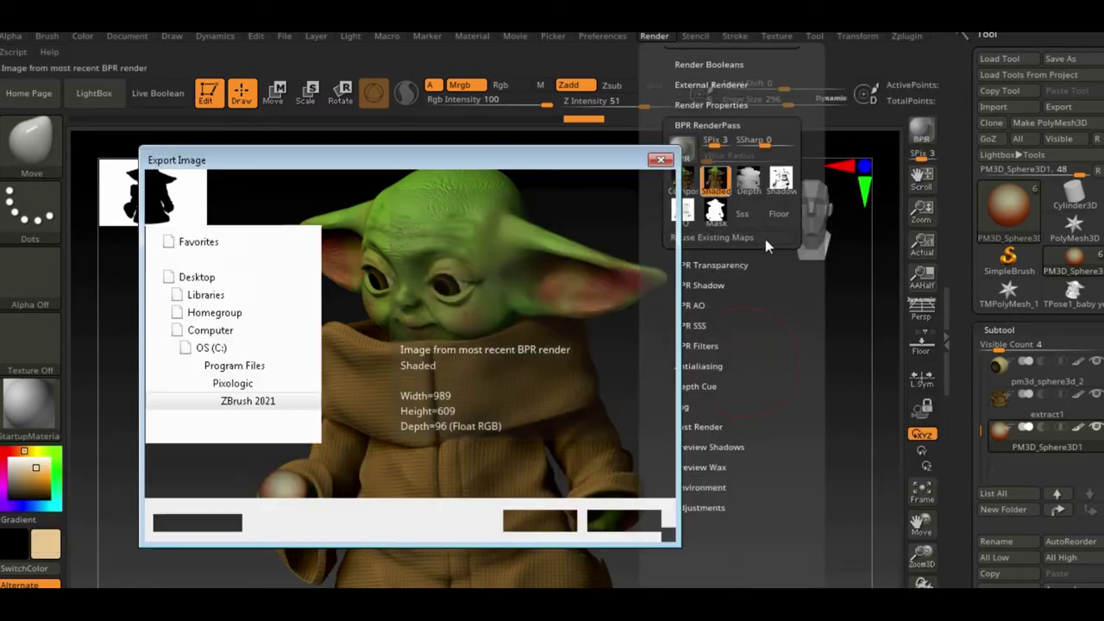
Save the Shaded pass into a new 'render pass' folder under Documents\eman files\youtube edit\video 14.
{"action": "left_click", "coordinate": [221, 365]}
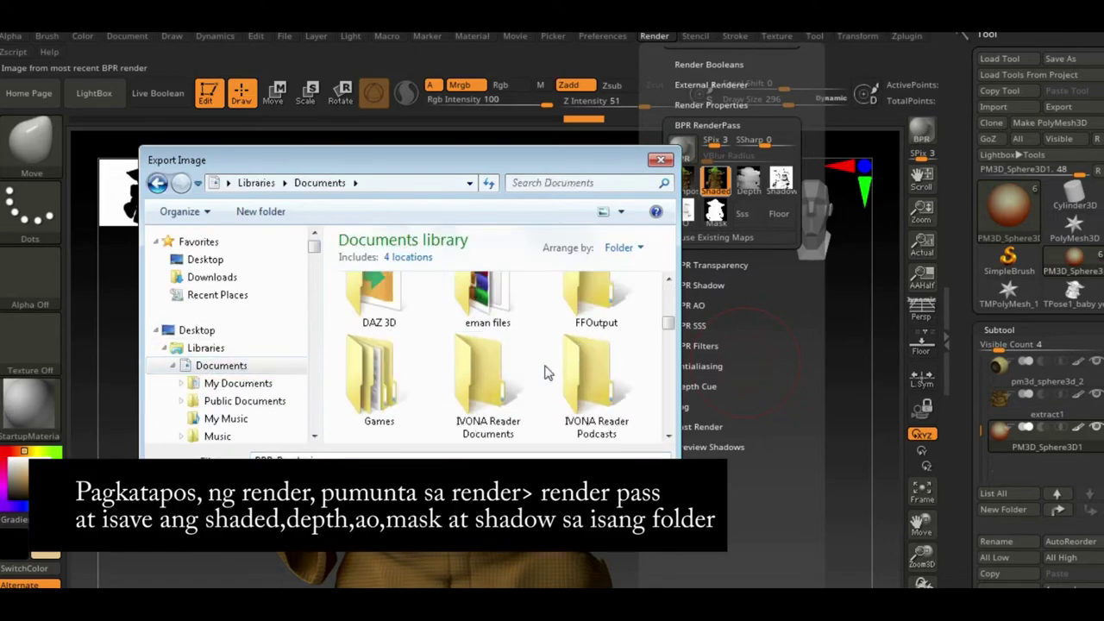
{"action": "double_click", "coordinate": [488, 298]}
{"action": "scroll", "coordinate": [603, 362], "scroll_direction": "down", "scroll_amount": 5}
{"action": "double_click", "coordinate": [630, 339]}
{"action": "double_click", "coordinate": [380, 379]}
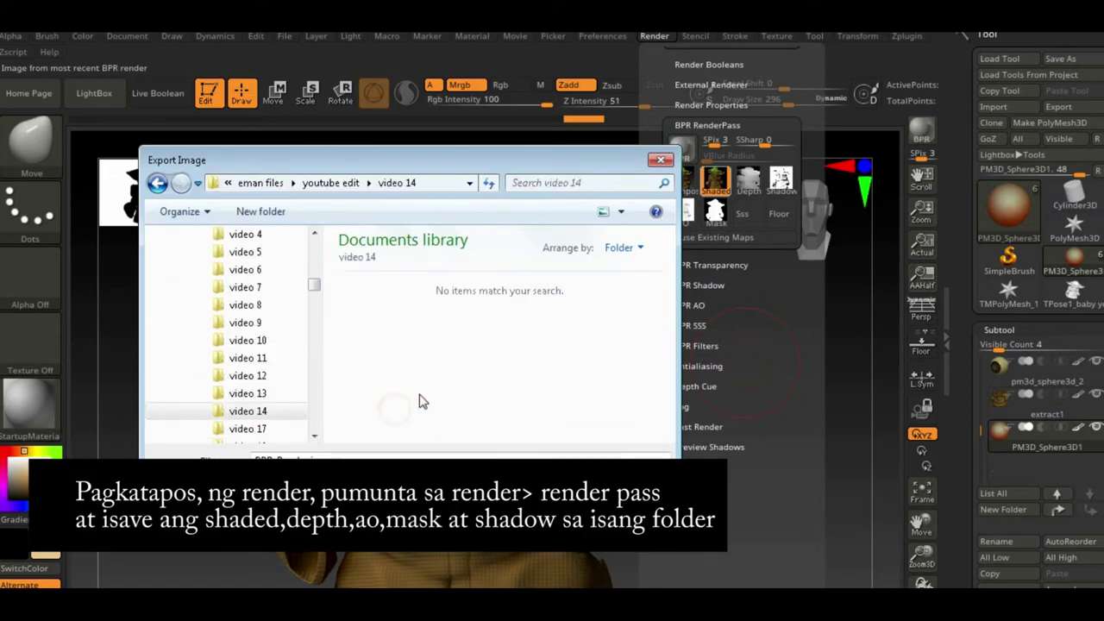
{"action": "right_click", "coordinate": [421, 397]}
{"action": "left_click", "coordinate": [620, 355]}
{"action": "type", "text": "ren"}
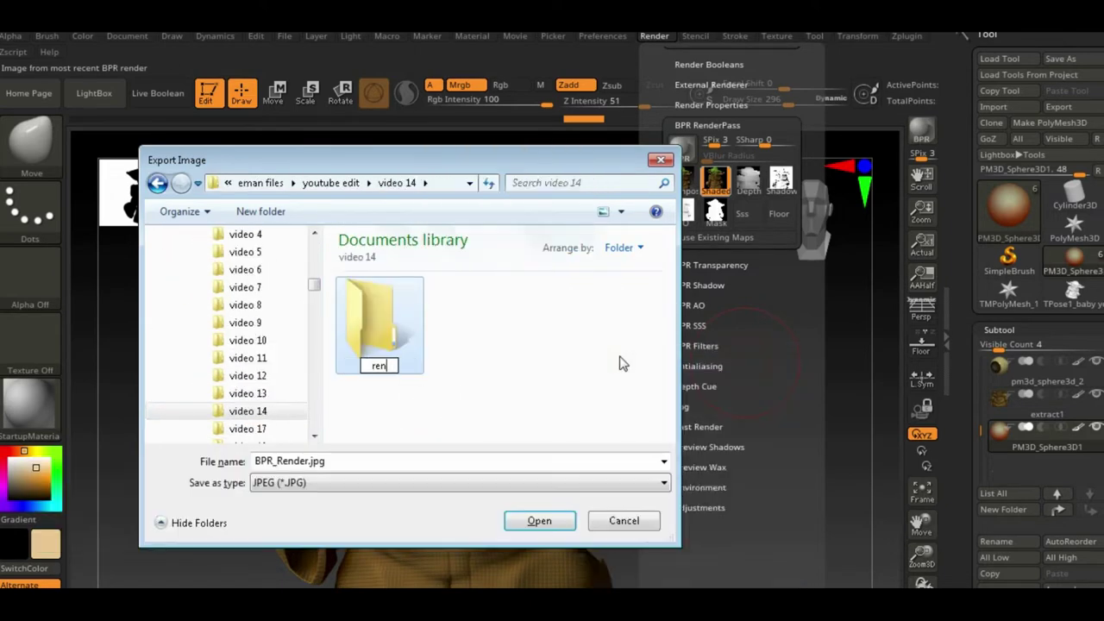
{"action": "type", "text": "s"}
{"action": "key", "text": "Return"}
{"action": "double_click", "coordinate": [405, 302]}
{"action": "left_click", "coordinate": [539, 521]}
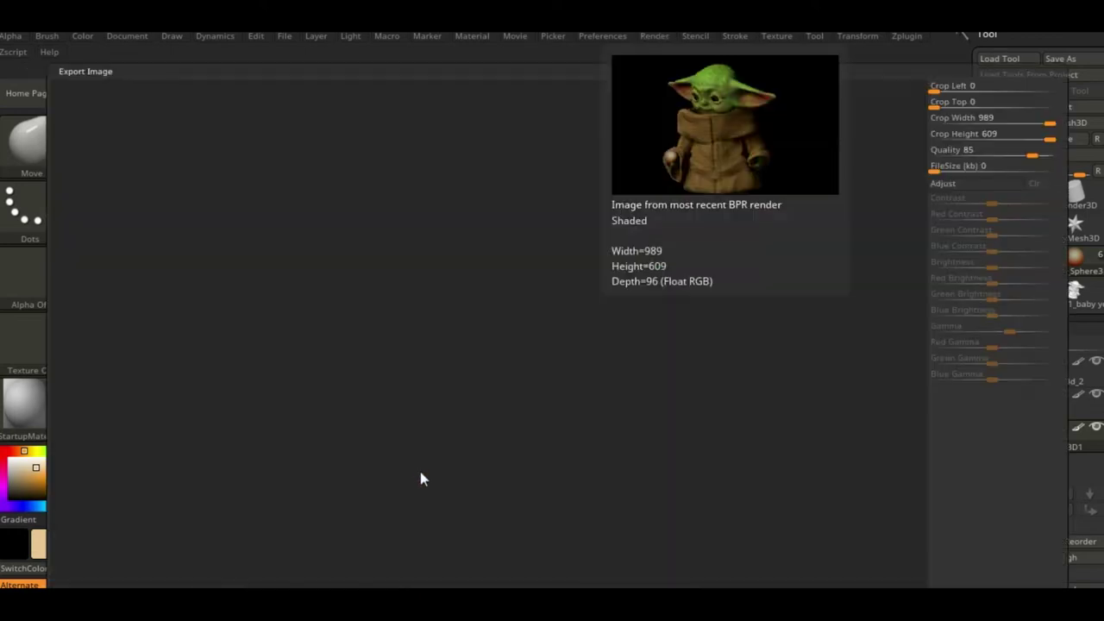
{"action": "left_click", "coordinate": [622, 296]}
Export the Depth pass as a BMP into the render pass folder.
{"action": "left_click", "coordinate": [654, 35]}
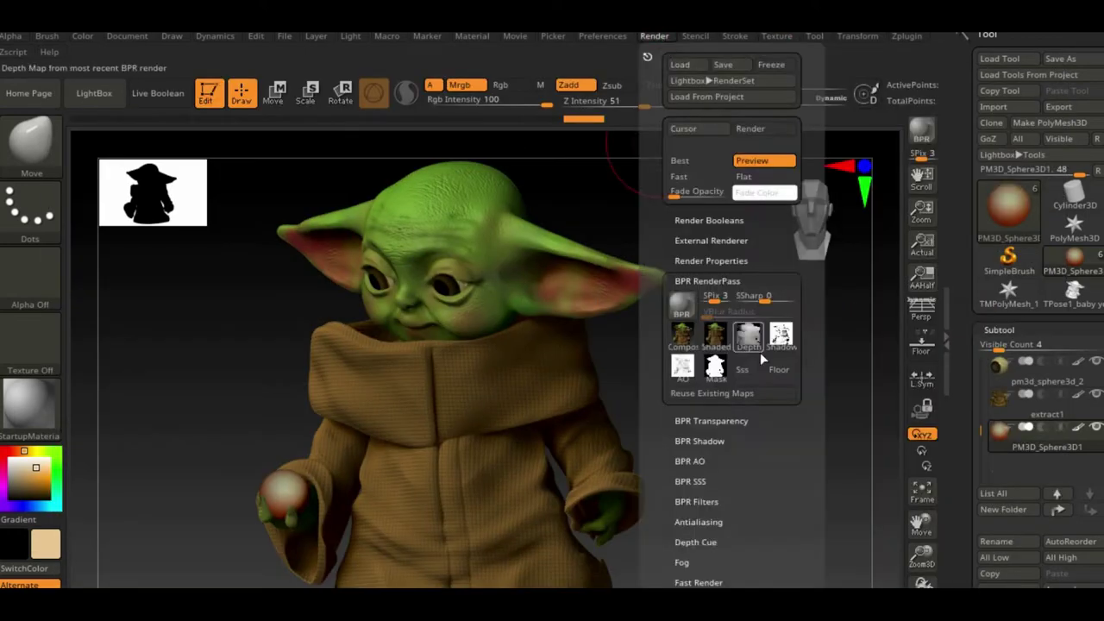
{"action": "left_click", "coordinate": [749, 336]}
{"action": "left_click", "coordinate": [453, 483]}
{"action": "left_click", "coordinate": [439, 522]}
{"action": "left_click", "coordinate": [559, 521]}
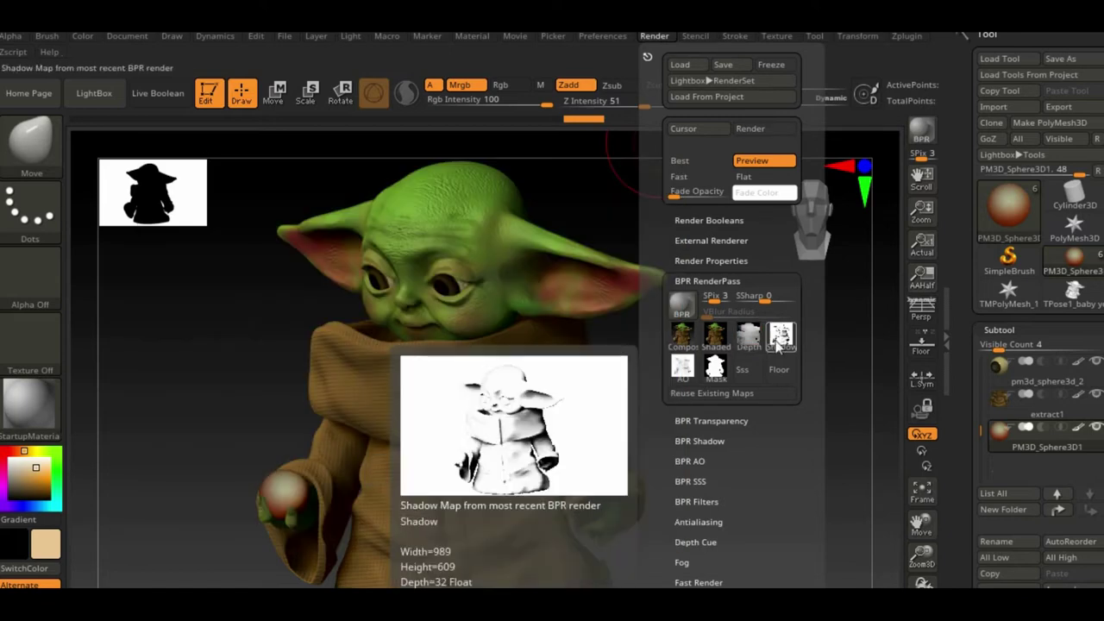
Export the Shadow, AO and Mask passes into the render pass folder.
{"action": "left_click", "coordinate": [781, 337]}
{"action": "left_click", "coordinate": [661, 160]}
{"action": "left_click", "coordinate": [681, 366]}
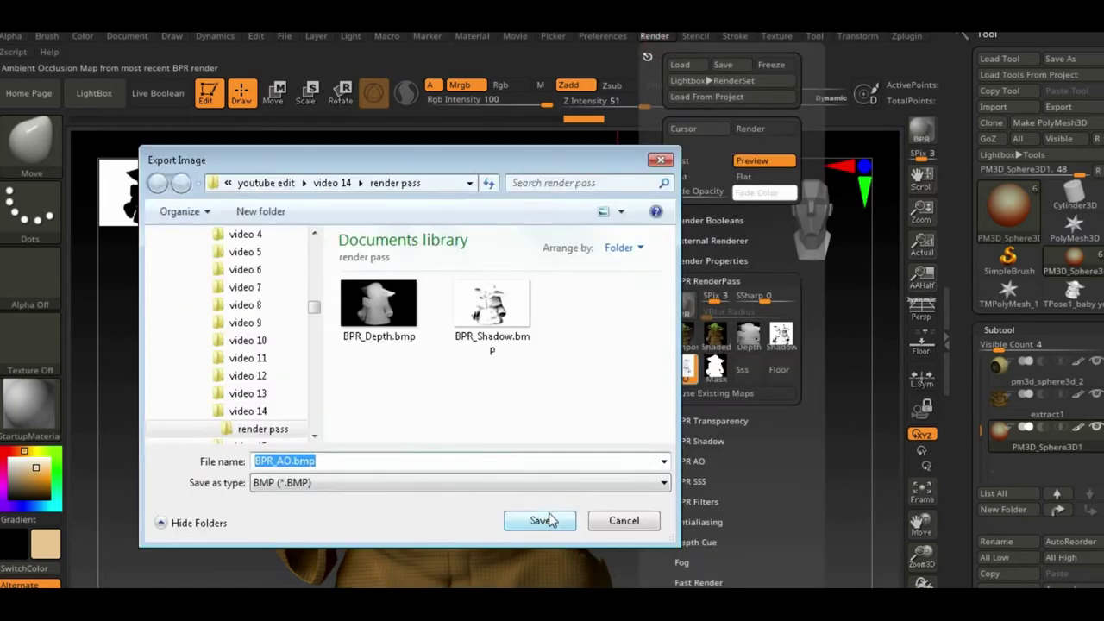
{"action": "left_click", "coordinate": [540, 521]}
{"action": "left_click", "coordinate": [654, 35]}
{"action": "left_click", "coordinate": [714, 366]}
{"action": "left_click", "coordinate": [540, 522]}
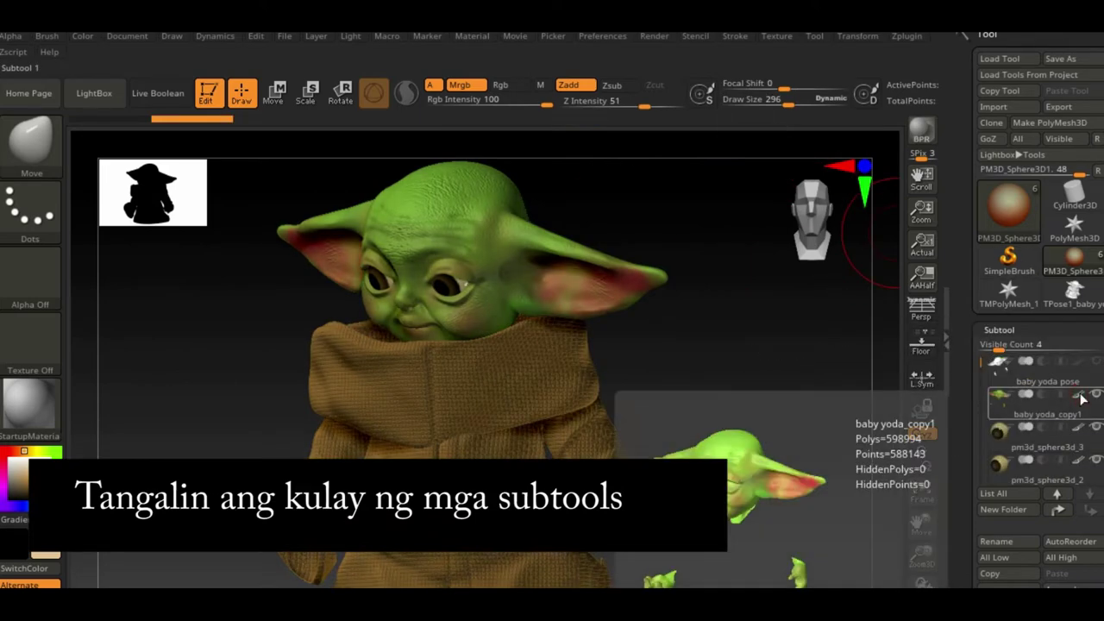
Turn off subtool colour, set the main colour to near-white, and export the grey render pass.
{"action": "left_click", "coordinate": [1085, 443]}
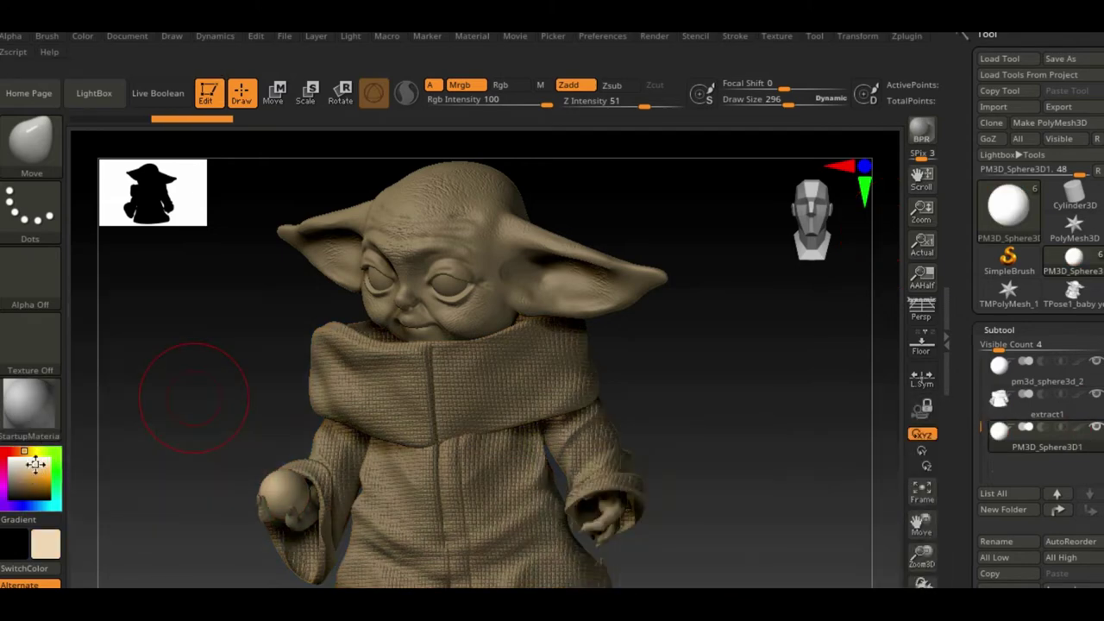
{"action": "left_click_drag", "start_coordinate": [19, 452], "coordinate": [12, 466]}
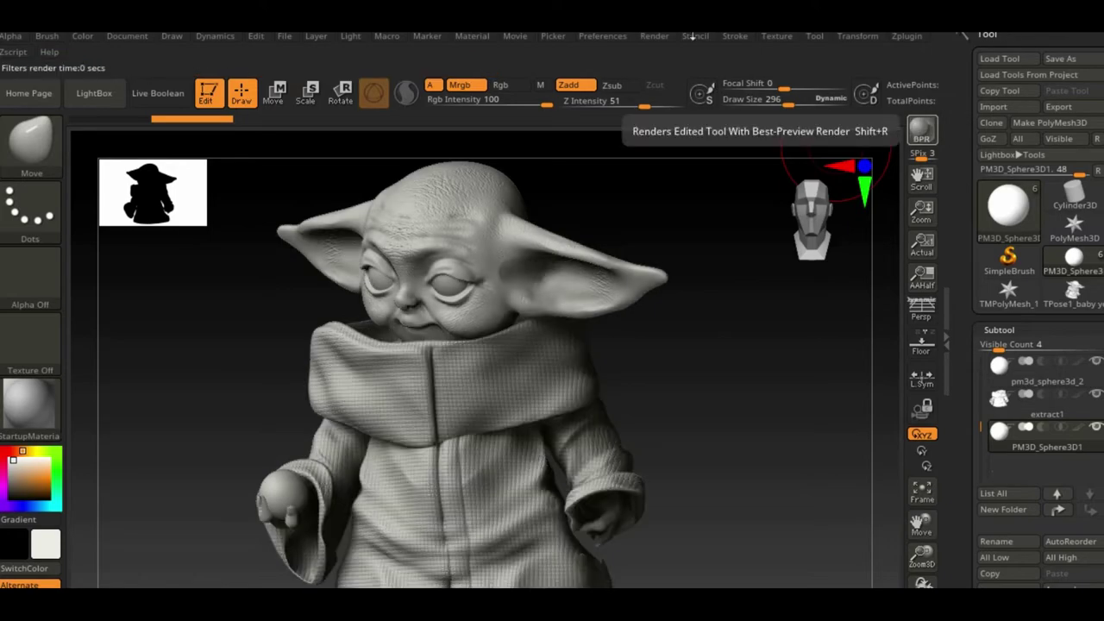
{"action": "left_click", "coordinate": [653, 35]}
{"action": "left_click", "coordinate": [714, 334]}
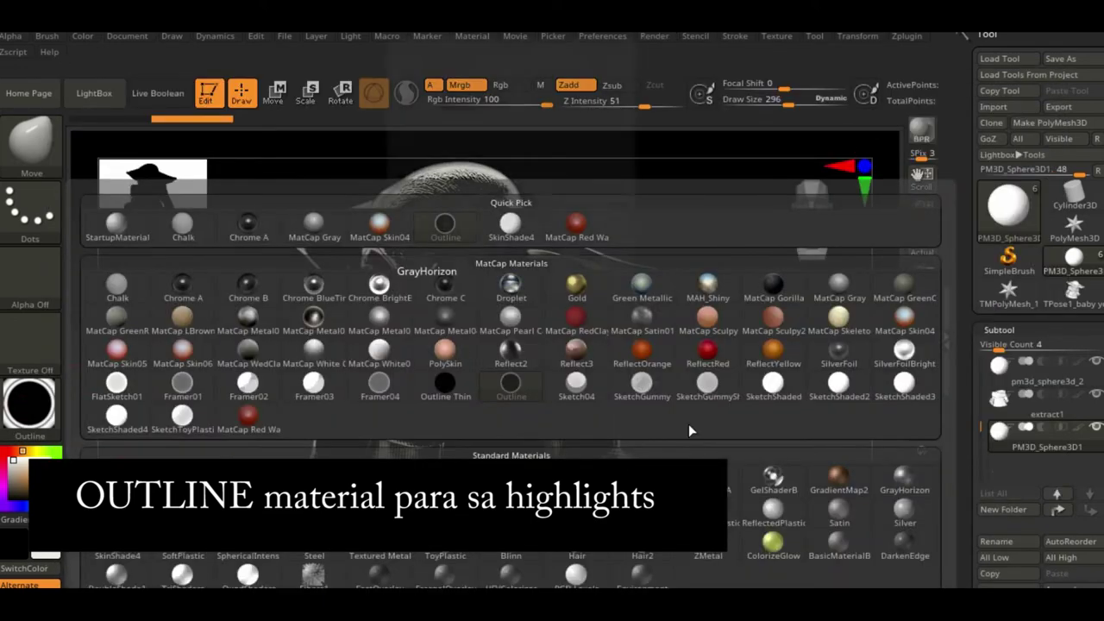
Apply MatCap Gorilla and then Reflect2, exporting the shaded pass of each.
{"action": "left_click", "coordinate": [774, 290]}
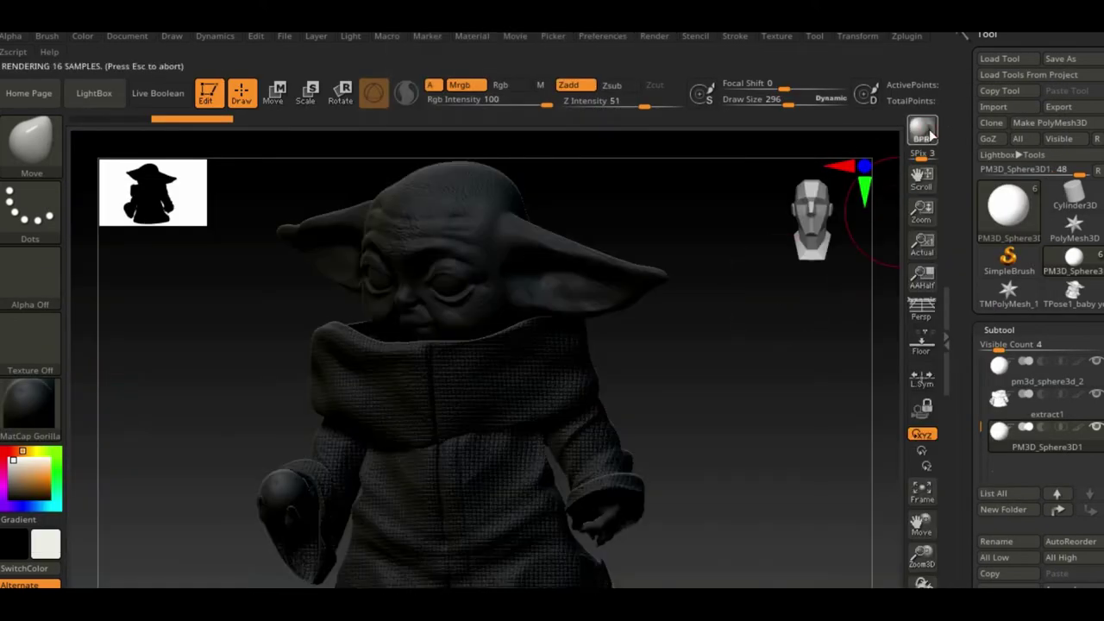
{"action": "left_click", "coordinate": [656, 36]}
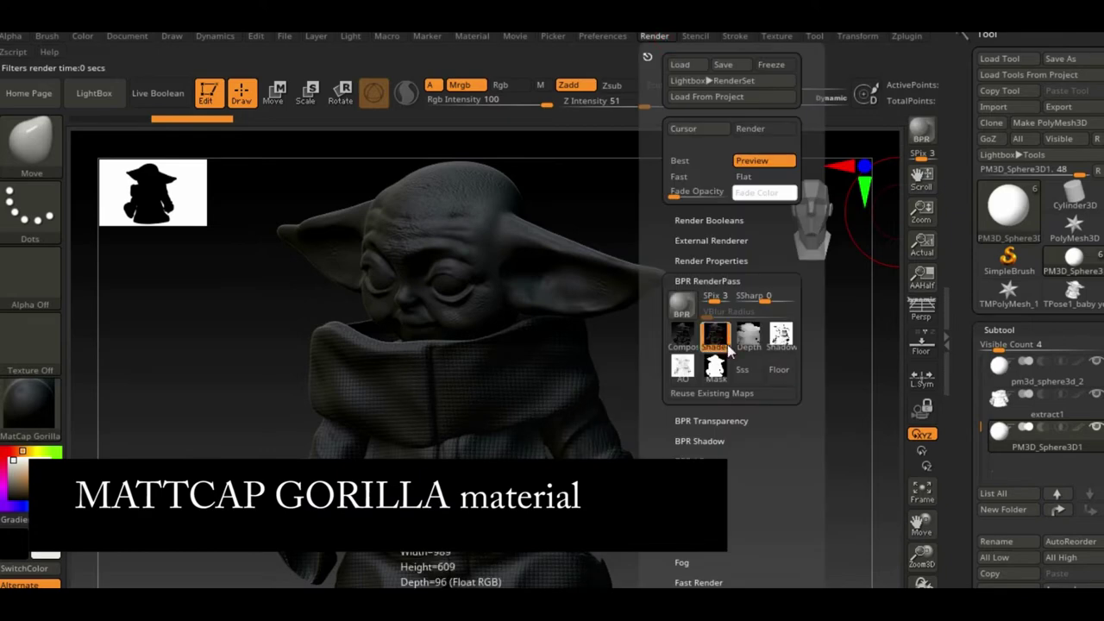
{"action": "left_click", "coordinate": [729, 345]}
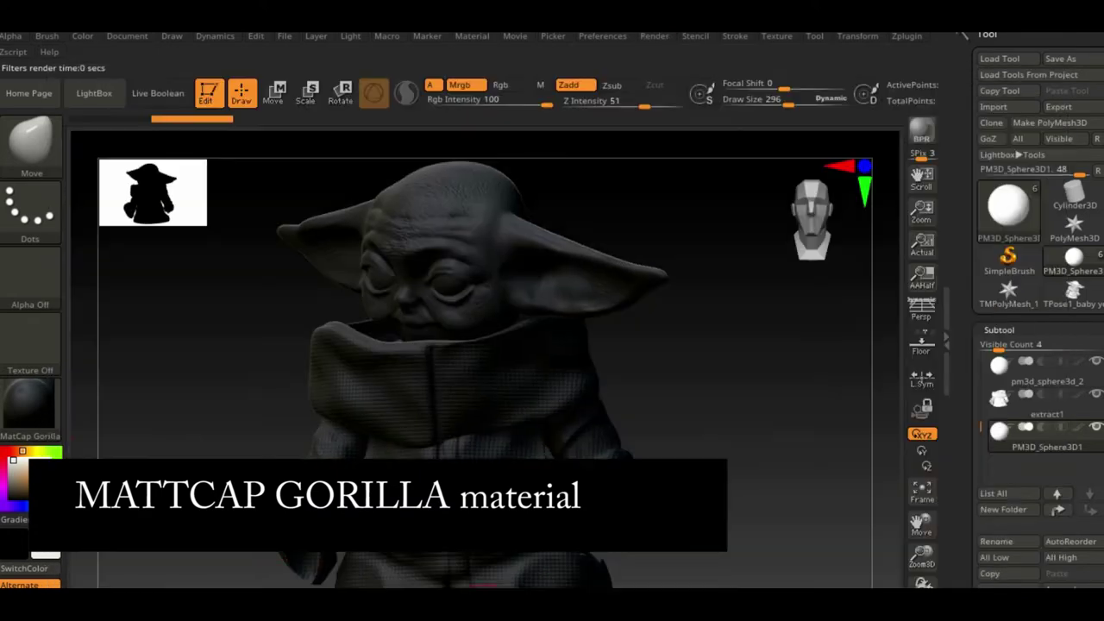
{"action": "left_click", "coordinate": [30, 401]}
{"action": "left_click", "coordinate": [506, 347]}
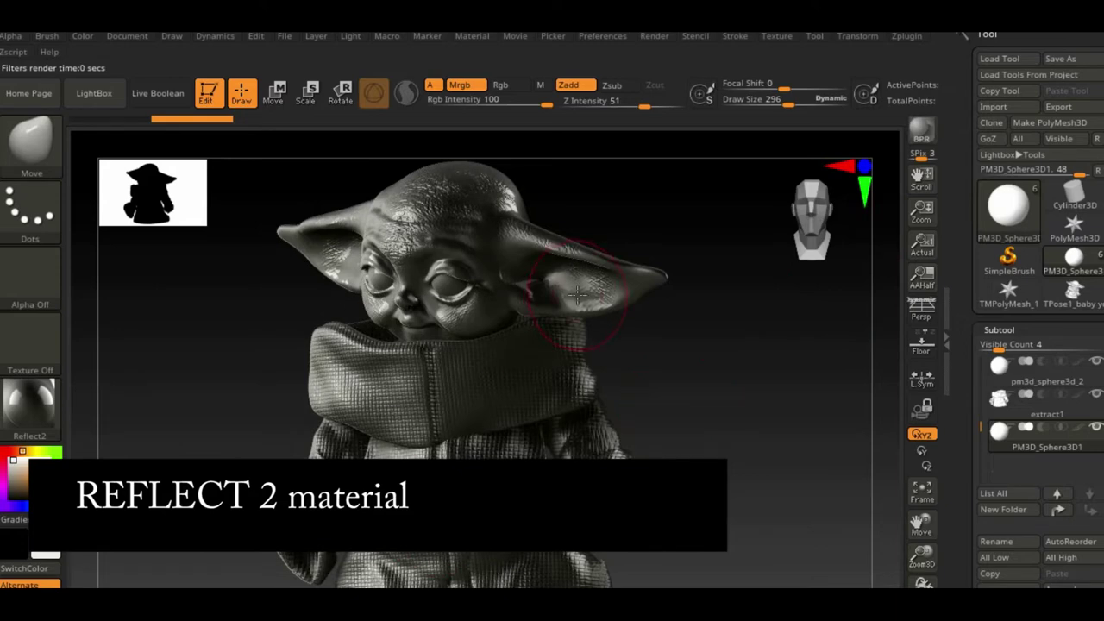
{"action": "left_click", "coordinate": [654, 35]}
{"action": "left_click", "coordinate": [715, 337]}
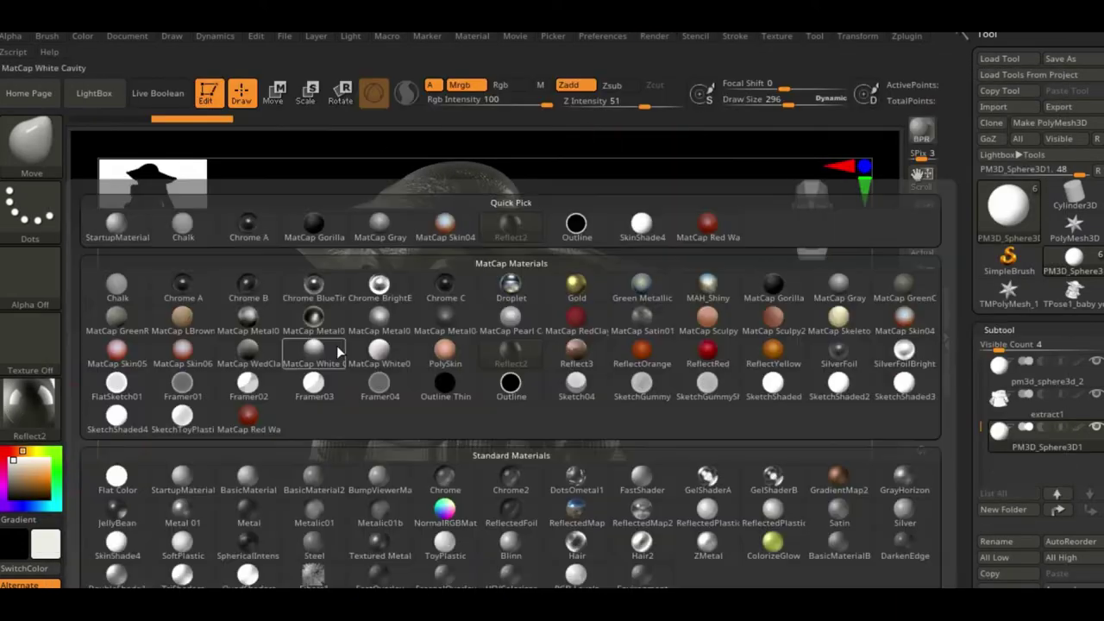
BPR-render with MatCap Skin04 and Green Metallic, exporting each shaded pass.
{"action": "left_click", "coordinate": [897, 324]}
{"action": "left_click", "coordinate": [919, 131]}
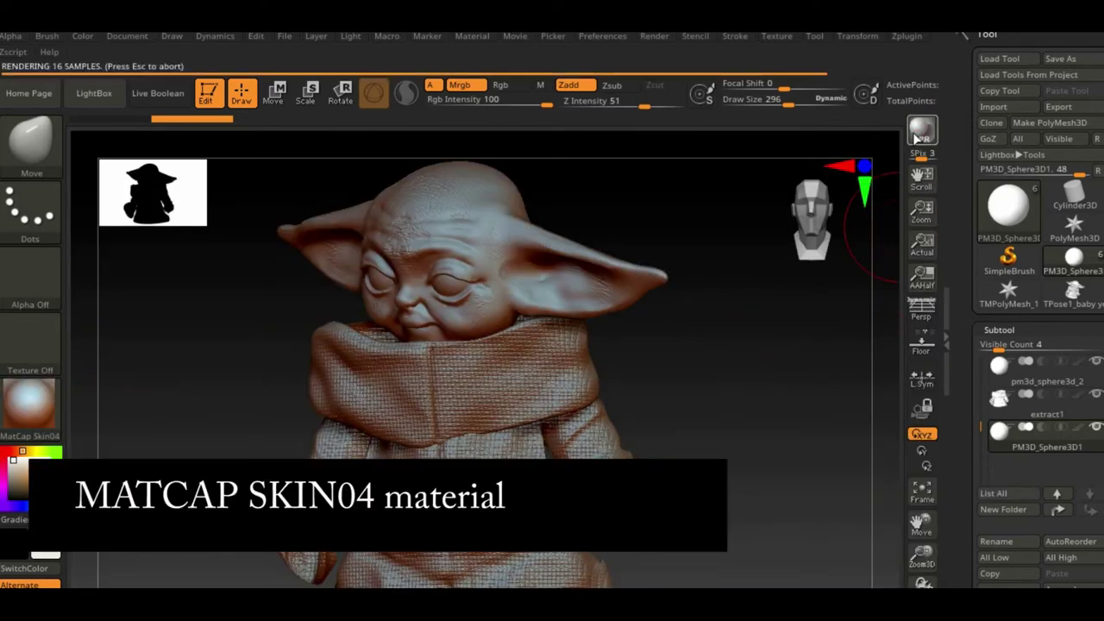
{"action": "left_click", "coordinate": [654, 35]}
{"action": "left_click", "coordinate": [715, 336]}
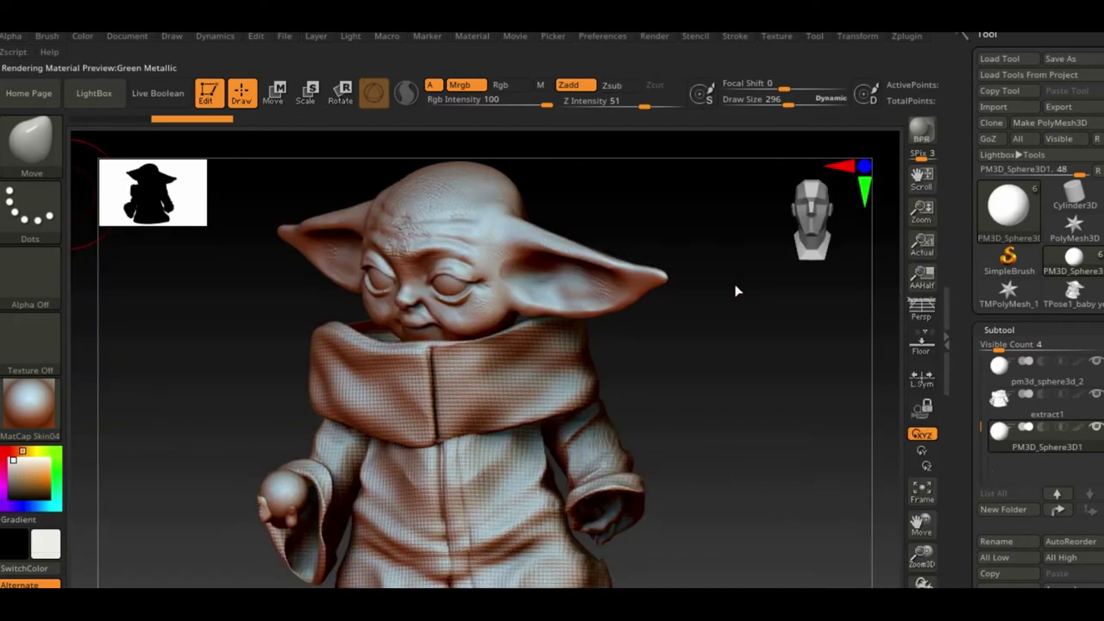
{"action": "left_click", "coordinate": [654, 36]}
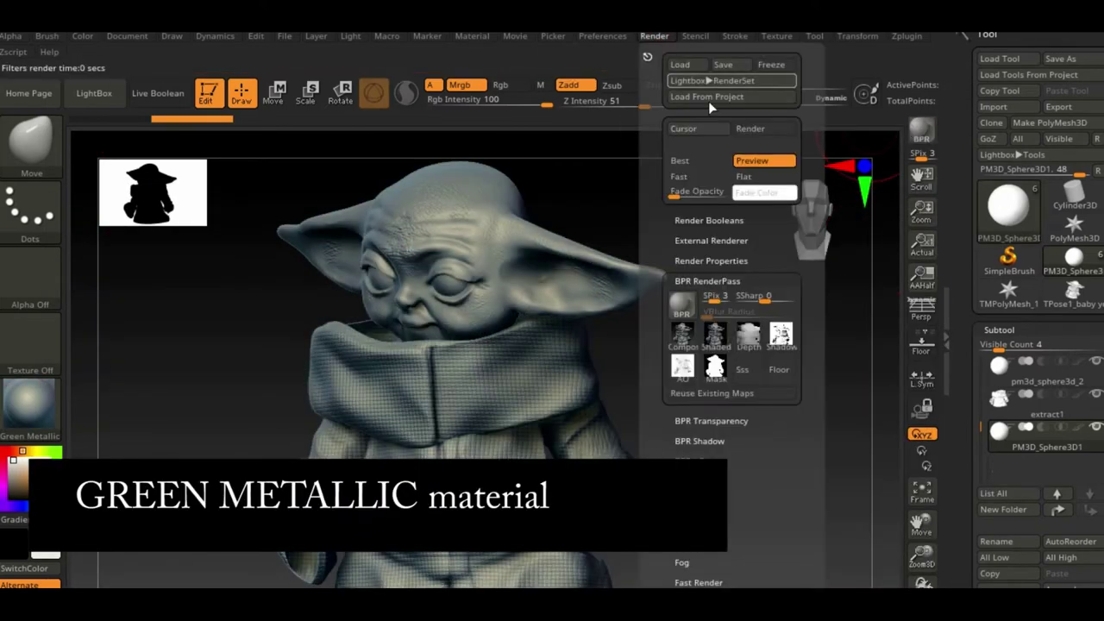
{"action": "left_click", "coordinate": [715, 337]}
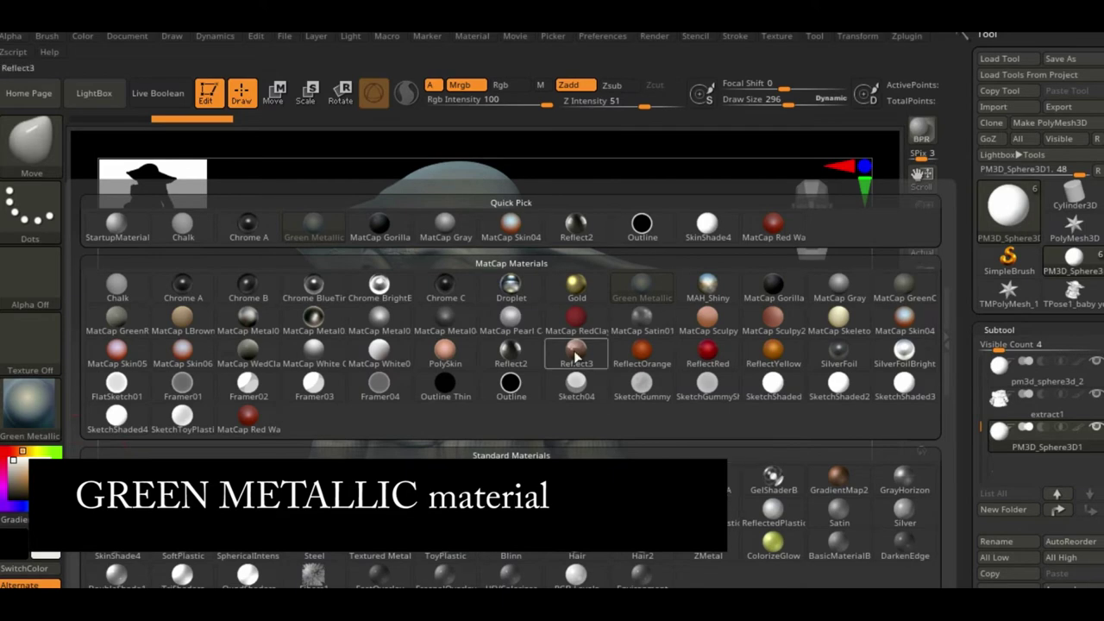
Render and export shaded passes for PolySkin and SketchGummy, then close the export panel.
{"action": "left_click", "coordinate": [445, 352]}
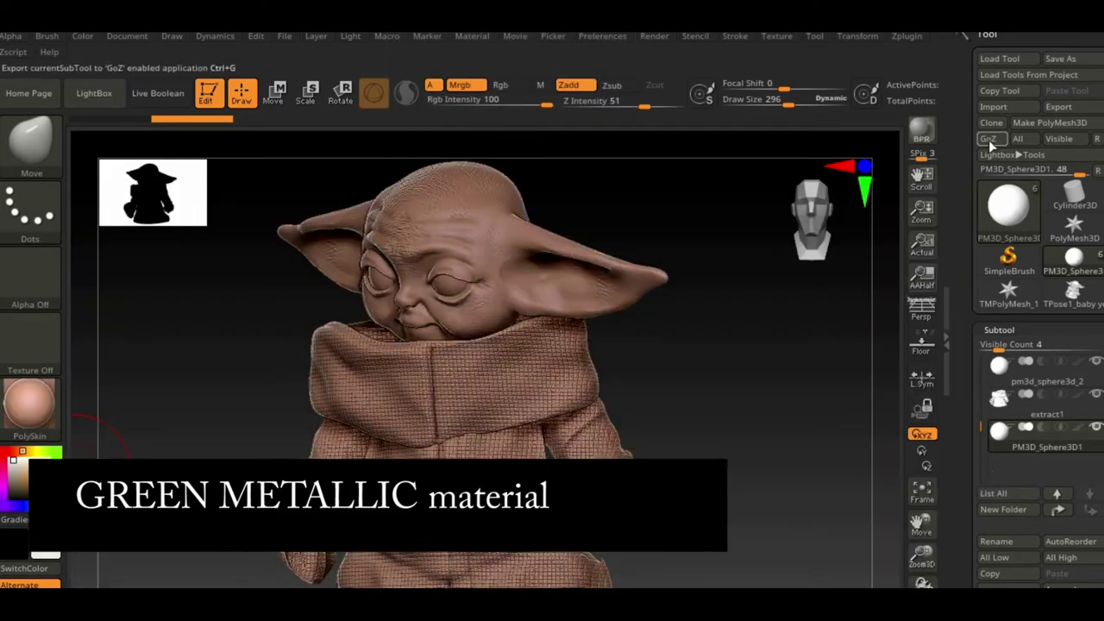
{"action": "left_click", "coordinate": [921, 134]}
{"action": "left_click", "coordinate": [654, 35]}
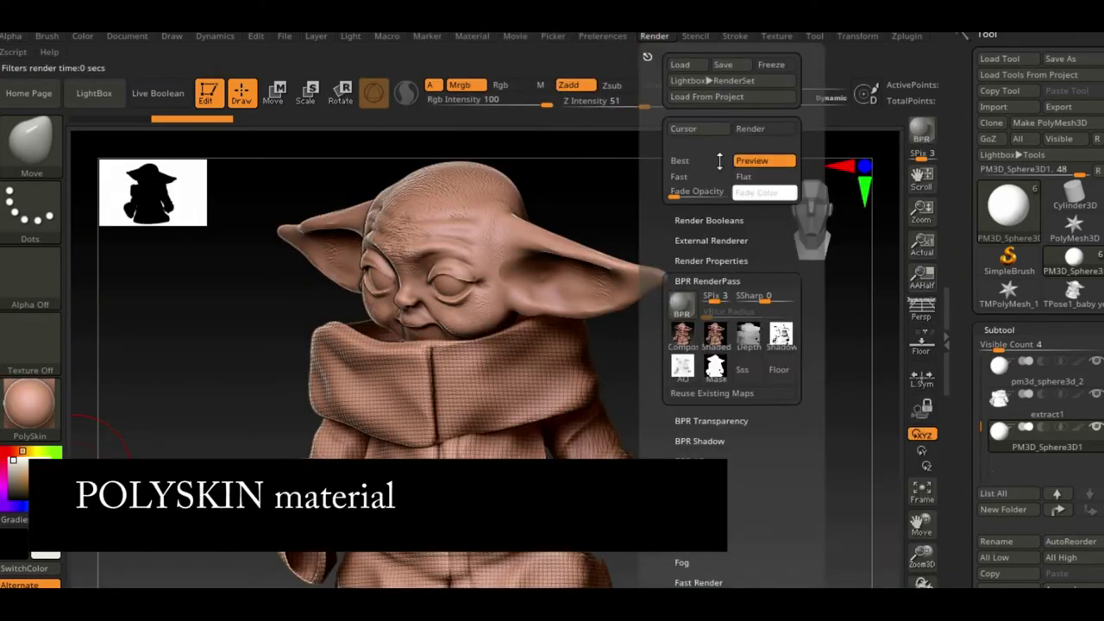
{"action": "left_click", "coordinate": [715, 336]}
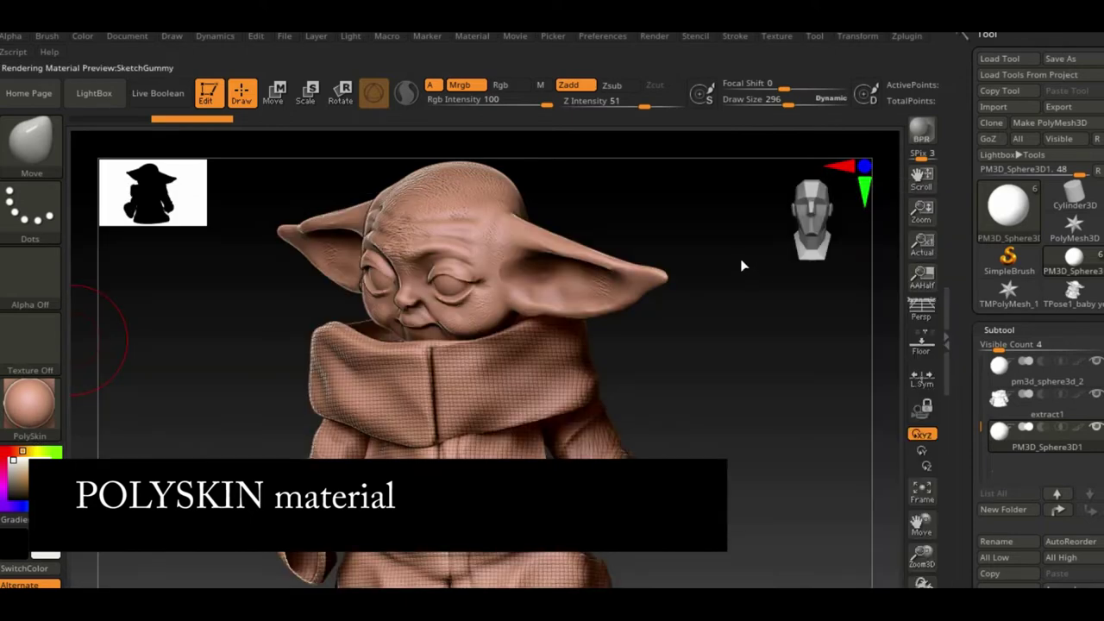
{"action": "left_click", "coordinate": [930, 129]}
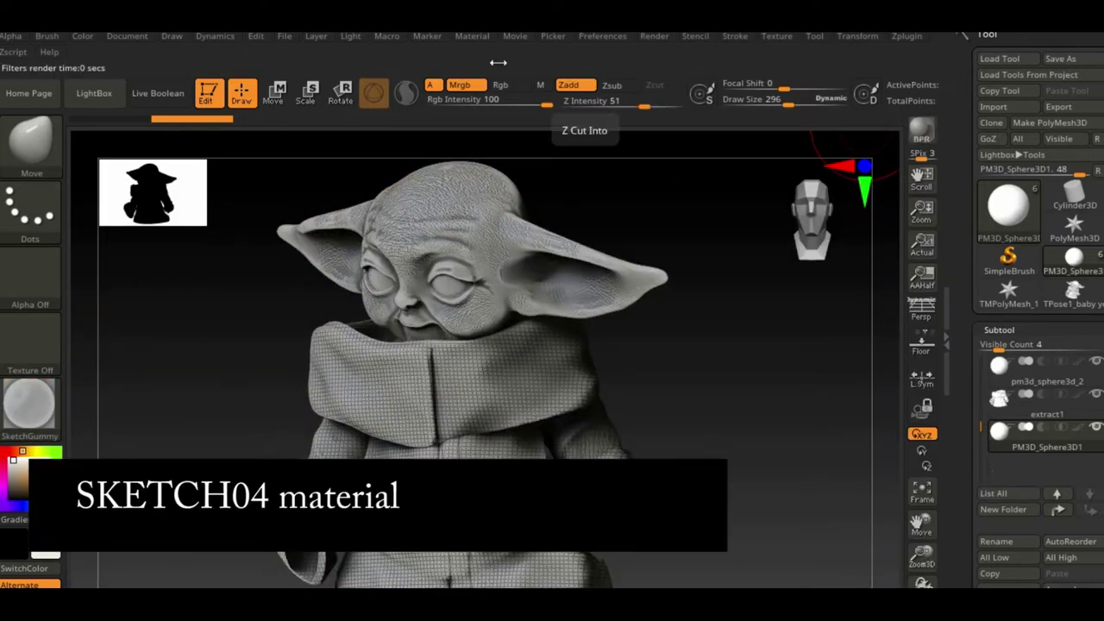
{"action": "left_click", "coordinate": [654, 36]}
{"action": "left_click", "coordinate": [715, 337]}
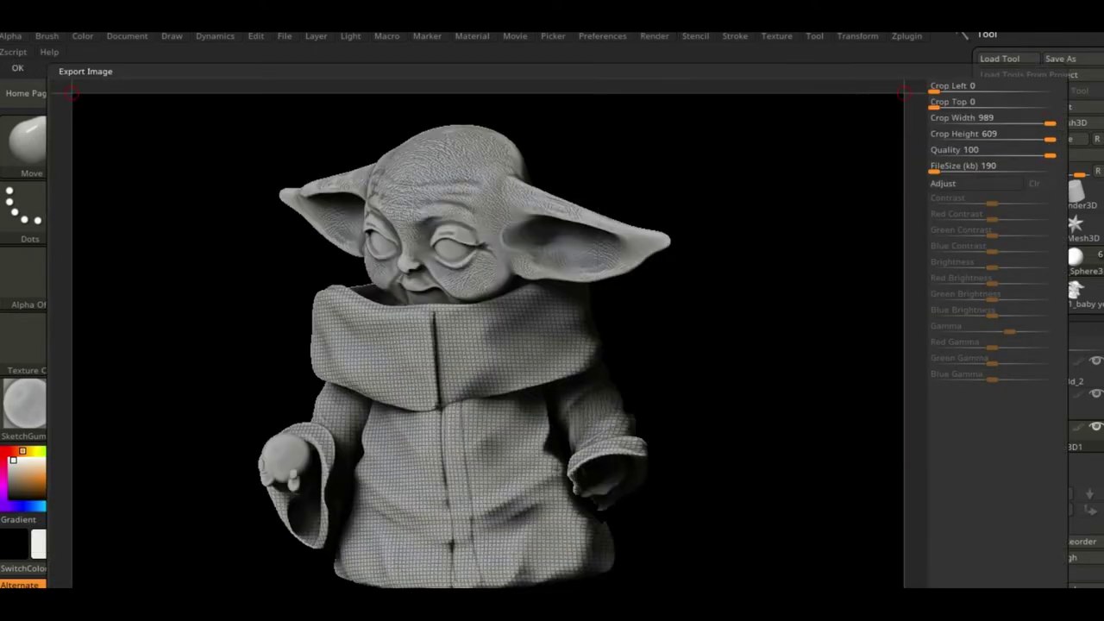
{"action": "left_click", "coordinate": [17, 67]}
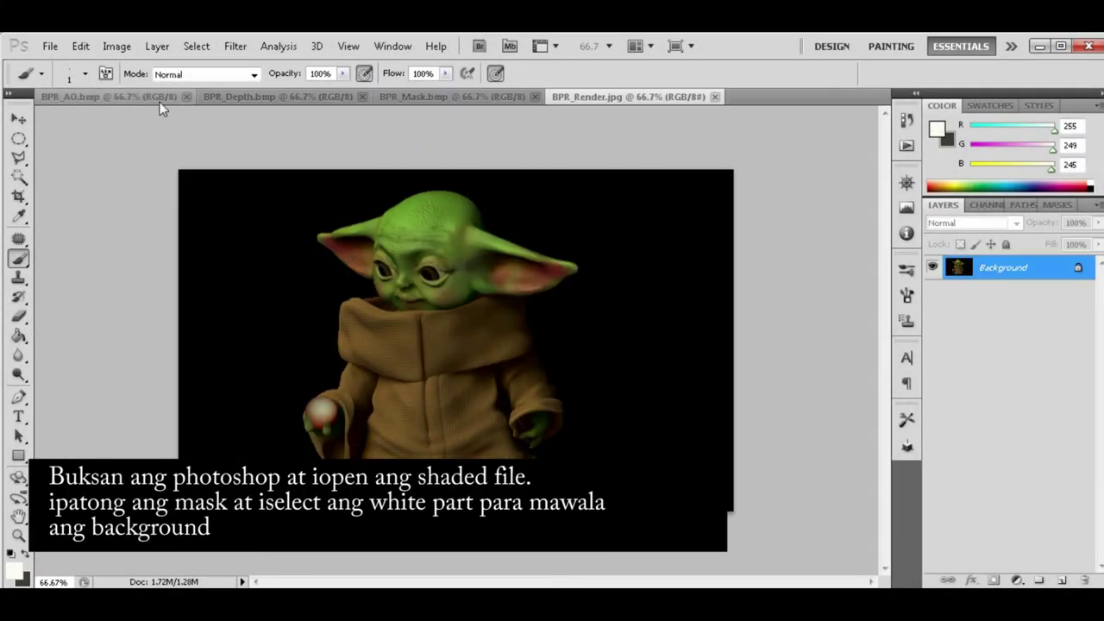
Paste the mask pass, Color Range-select its white silhouette, and mask the unlocked Layer 0.
{"action": "left_click", "coordinate": [483, 96]}
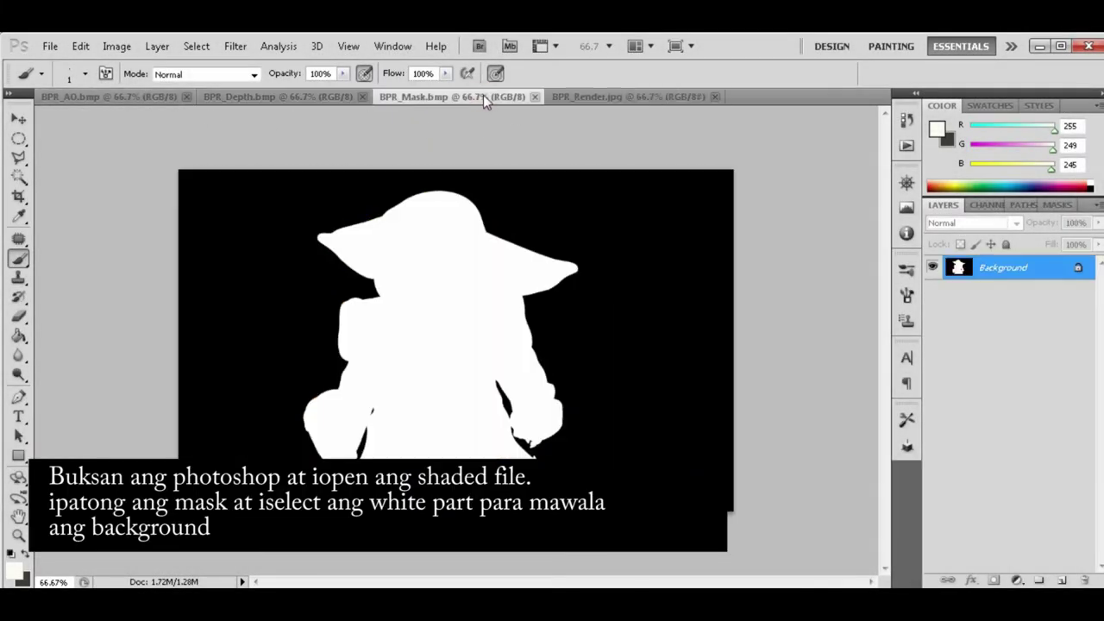
{"action": "key", "text": "ctrl+a"}
{"action": "left_click", "coordinate": [605, 96]}
{"action": "key", "text": "ctrl+v"}
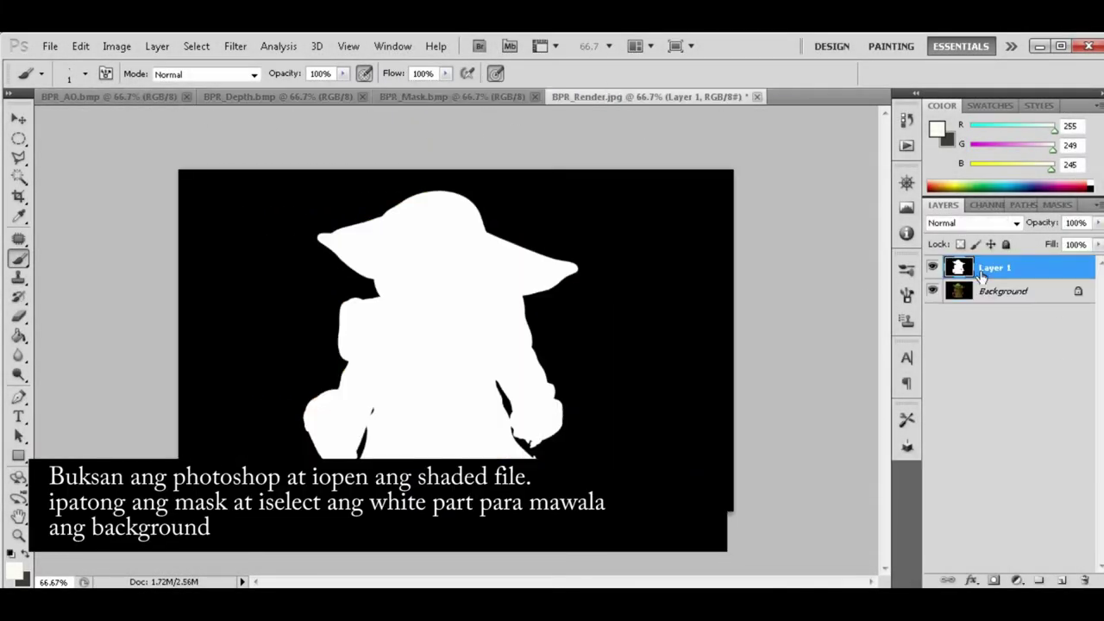
{"action": "left_click", "coordinate": [195, 46]}
{"action": "left_click", "coordinate": [229, 190]}
{"action": "left_click", "coordinate": [860, 178]}
{"action": "double_click", "coordinate": [1003, 291]}
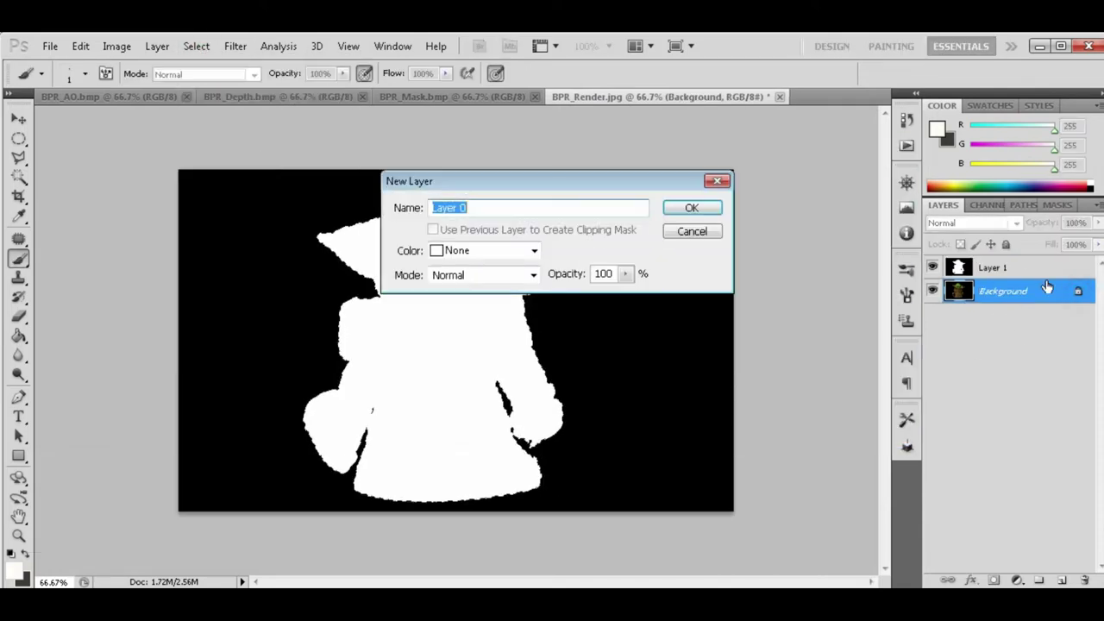
{"action": "left_click", "coordinate": [700, 175]}
{"action": "left_click", "coordinate": [994, 580]}
{"action": "left_click", "coordinate": [933, 267]}
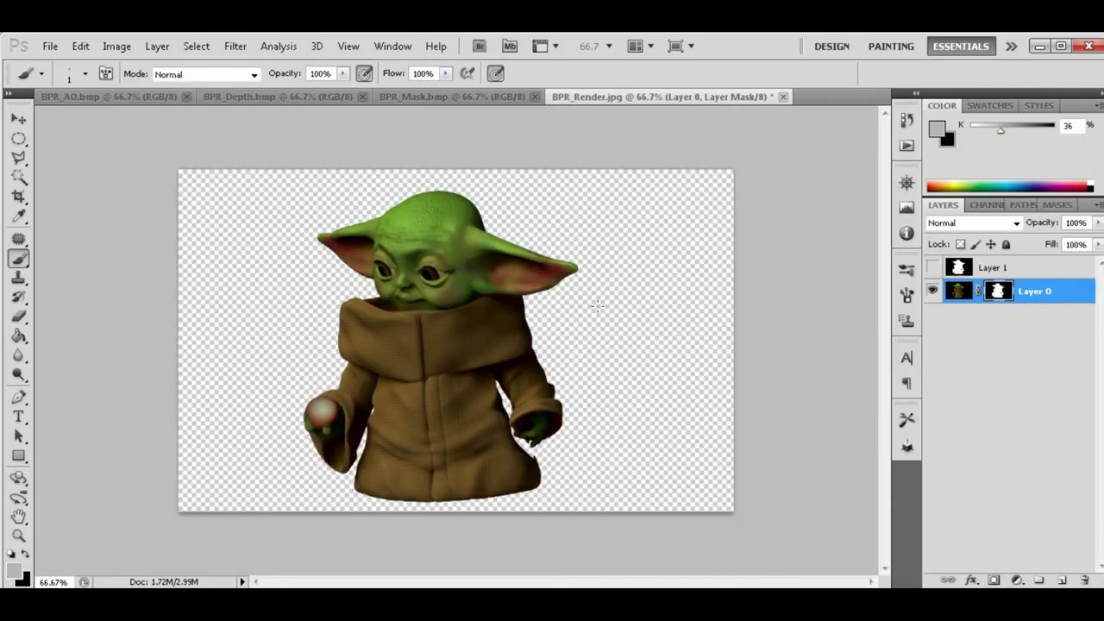
Paste the AO pass as a clipped Overlay layer at 61% fill.
{"action": "left_click", "coordinate": [73, 97]}
{"action": "key", "text": "ctrl+a"}
{"action": "key", "text": "ctrl+c"}
{"action": "left_click", "coordinate": [639, 97]}
{"action": "key", "text": "ctrl+v"}
{"action": "right_click", "coordinate": [1064, 293]}
{"action": "left_click", "coordinate": [991, 419]}
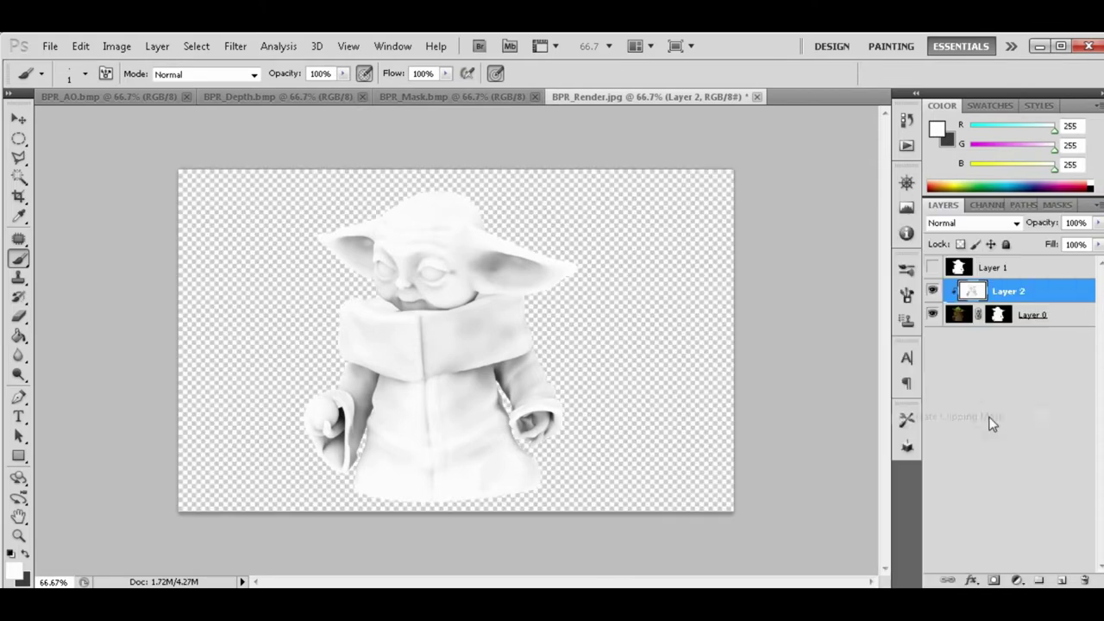
{"action": "left_click", "coordinate": [973, 222]}
{"action": "left_click", "coordinate": [973, 223]}
{"action": "left_click", "coordinate": [1098, 245]}
{"action": "left_click_drag", "start_coordinate": [1097, 245], "coordinate": [1067, 265]}
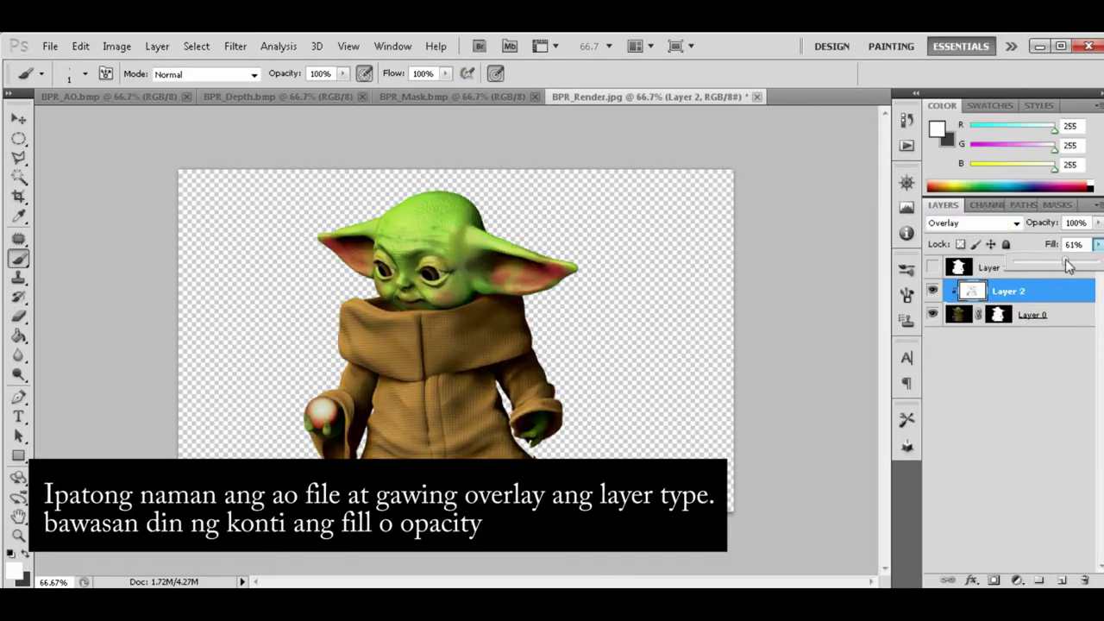
{"action": "left_click", "coordinate": [427, 97]}
{"action": "left_click", "coordinate": [289, 98]}
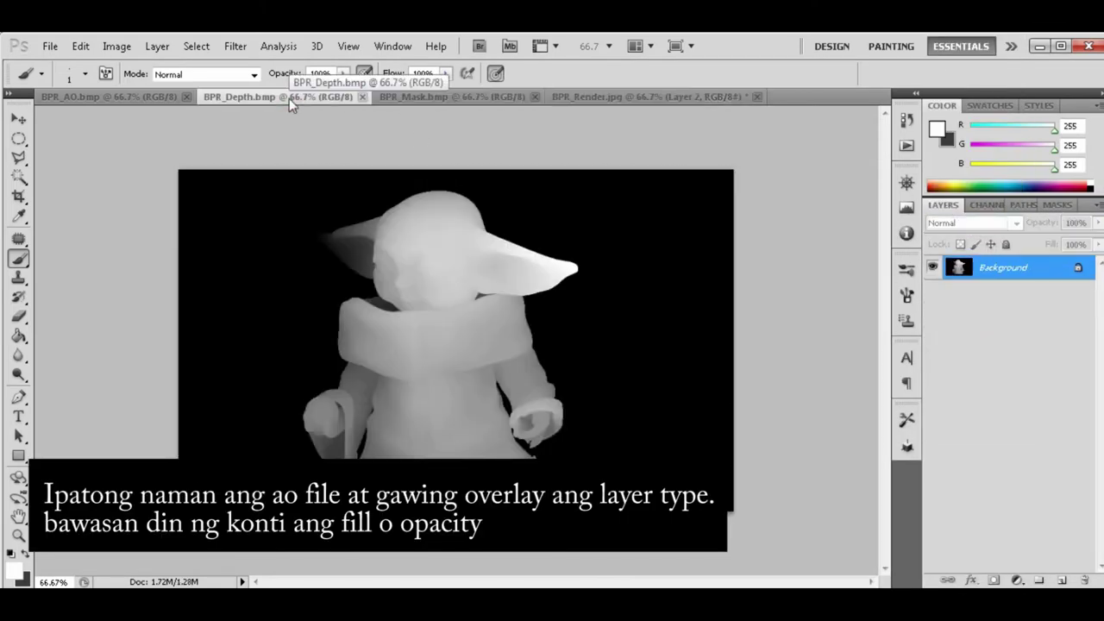
Paste the depth pass below Layer 2 as a clipped Overlay layer at about 48% fill.
{"action": "key", "text": "ctrl+c"}
{"action": "left_click", "coordinate": [591, 96]}
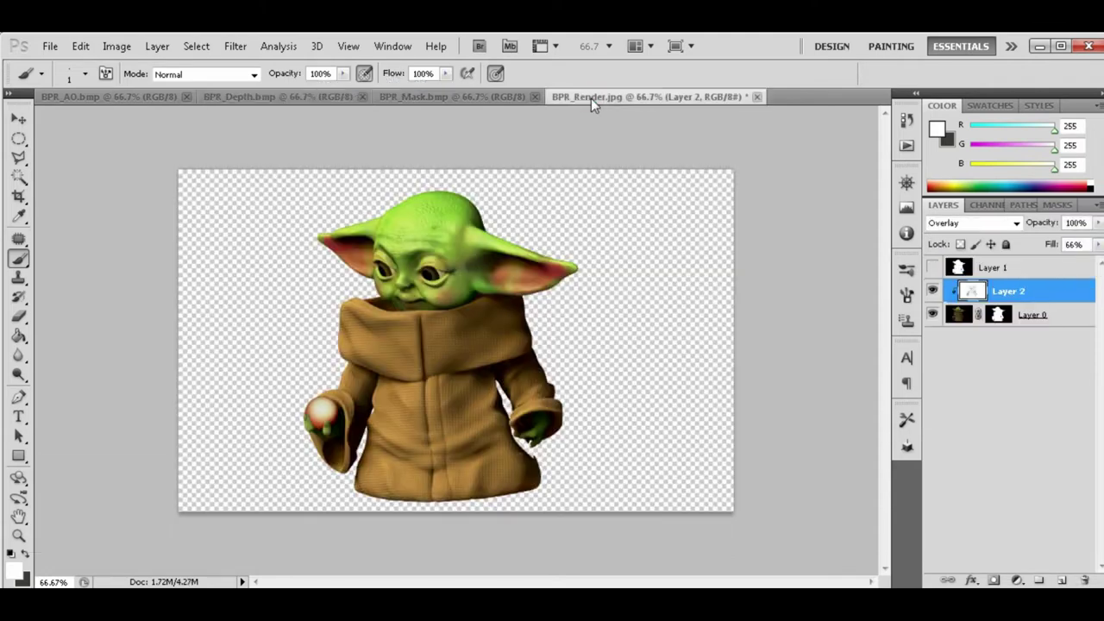
{"action": "key", "text": "ctrl+v"}
{"action": "left_click_drag", "start_coordinate": [1015, 290], "coordinate": [1026, 323]}
{"action": "right_click", "coordinate": [1027, 321]}
{"action": "left_click", "coordinate": [1058, 446]}
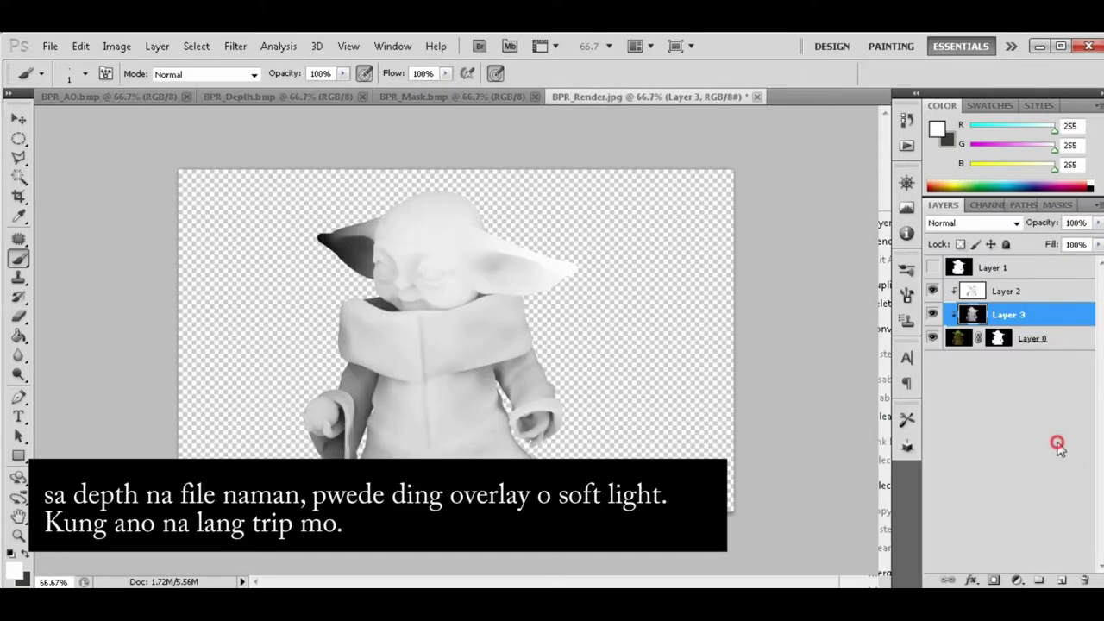
{"action": "left_click", "coordinate": [973, 223]}
{"action": "left_click", "coordinate": [974, 221]}
{"action": "scroll", "coordinate": [996, 222], "scroll_direction": "down", "scroll_amount": 1}
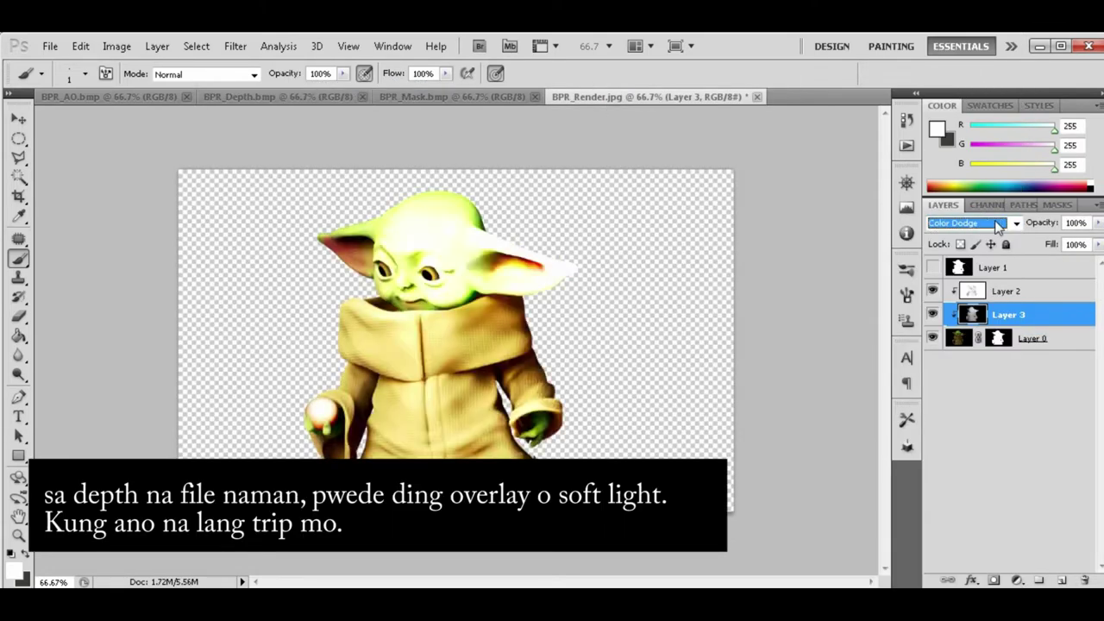
{"action": "scroll", "coordinate": [996, 223], "scroll_direction": "up", "scroll_amount": 1}
{"action": "scroll", "coordinate": [998, 225], "scroll_direction": "down", "scroll_amount": 1}
{"action": "scroll", "coordinate": [998, 225], "scroll_direction": "up", "scroll_amount": 1}
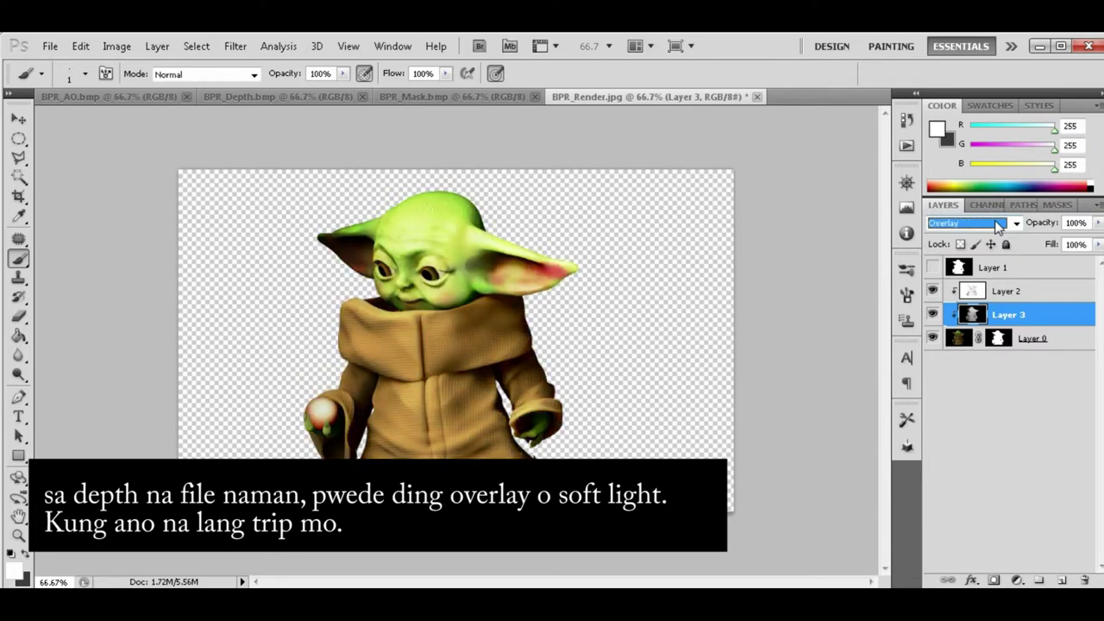
{"action": "left_click", "coordinate": [1098, 245]}
{"action": "left_click_drag", "start_coordinate": [1098, 249], "coordinate": [1058, 269]}
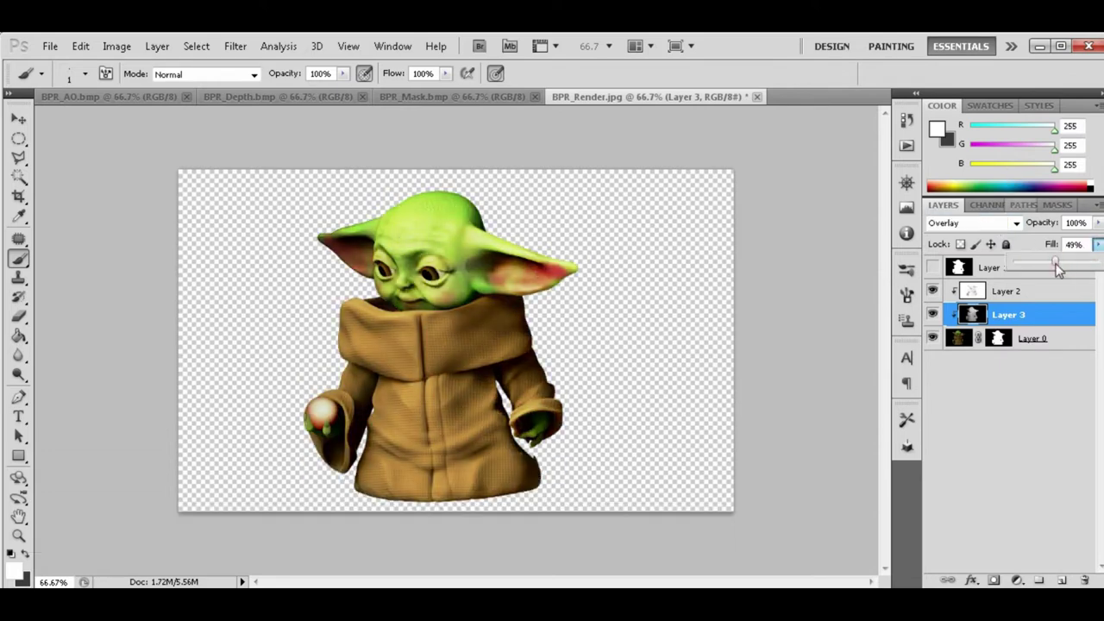
Open BPR_Shadow.bmp and paste it as a Multiply layer at about 43% fill.
{"action": "left_click", "coordinate": [50, 46]}
{"action": "left_click", "coordinate": [75, 126]}
{"action": "left_click", "coordinate": [532, 299]}
{"action": "left_click", "coordinate": [742, 375]}
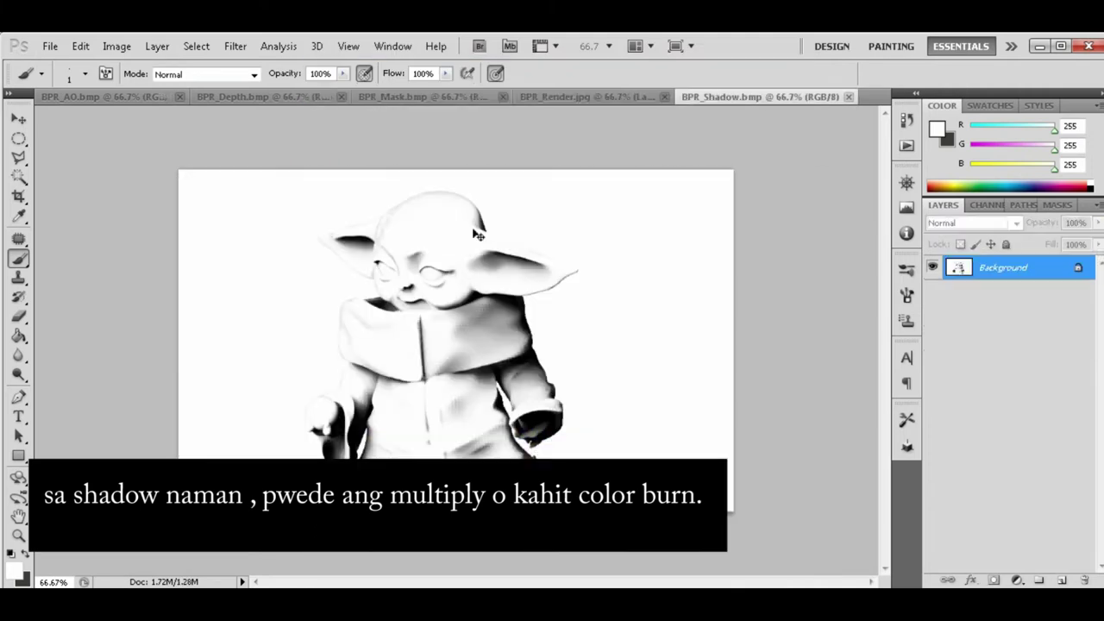
{"action": "left_click", "coordinate": [578, 96]}
{"action": "key", "text": "ctrl+v"}
{"action": "left_click", "coordinate": [971, 223]}
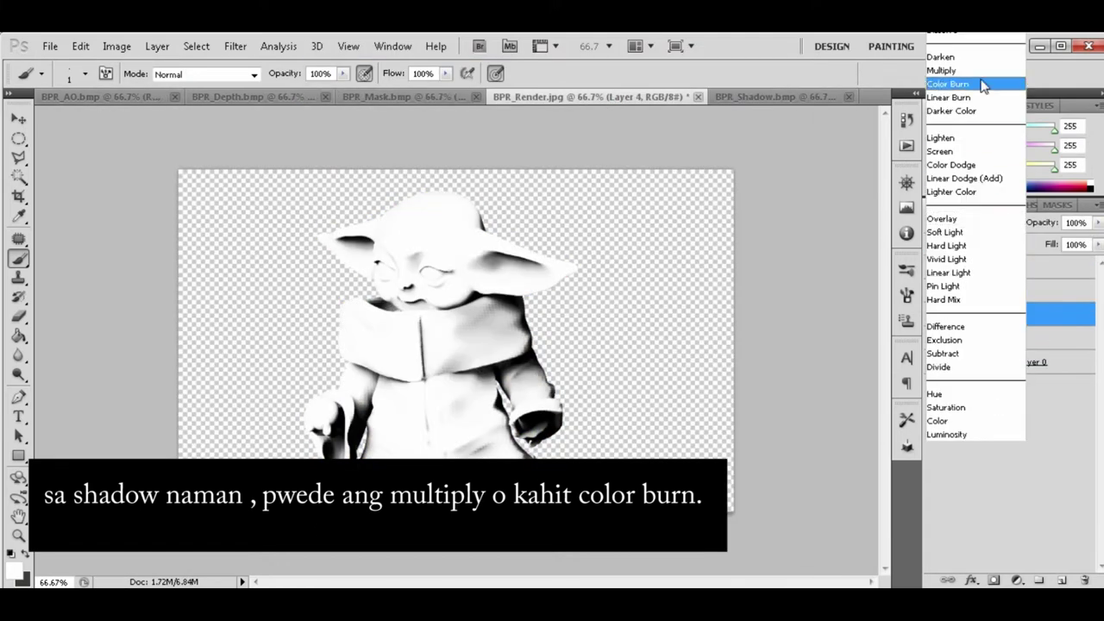
{"action": "left_click", "coordinate": [981, 82]}
{"action": "key", "text": "Up"}
{"action": "left_click_drag", "start_coordinate": [1099, 245], "coordinate": [1047, 263]}
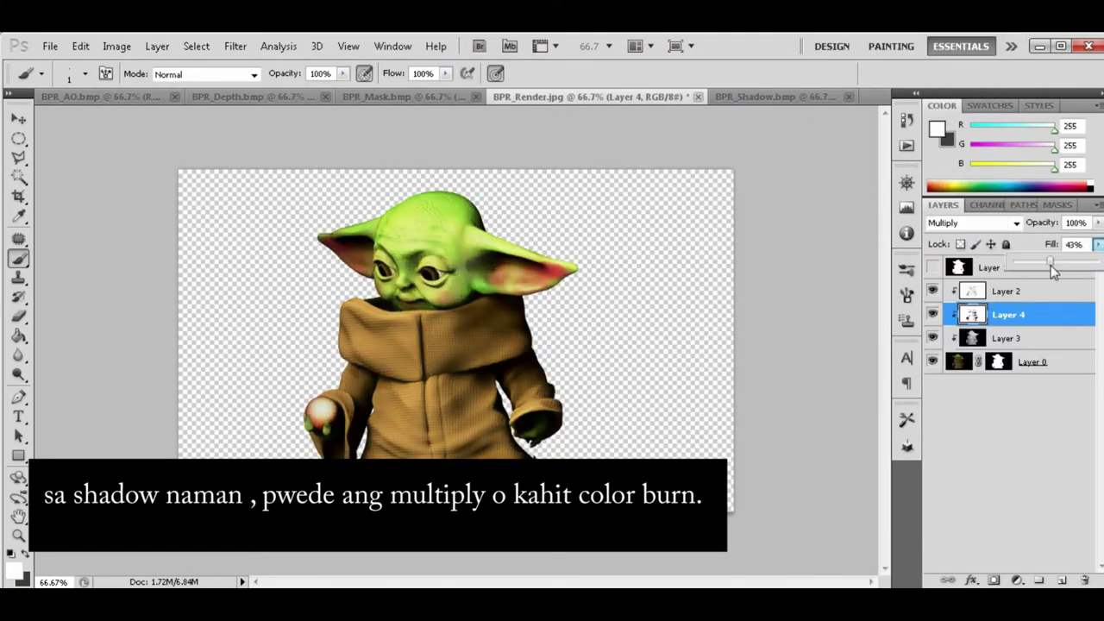
Close the leftover render pass documents.
{"action": "left_click", "coordinate": [19, 120]}
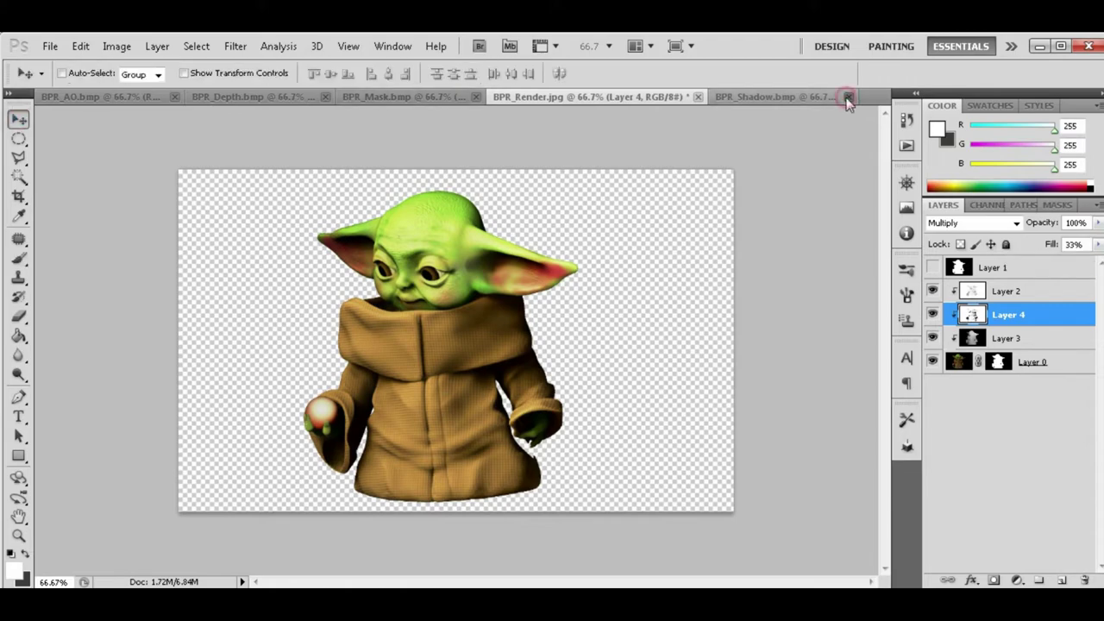
{"action": "left_click", "coordinate": [849, 97]}
{"action": "left_click", "coordinate": [480, 97]}
{"action": "left_click", "coordinate": [325, 96]}
{"action": "left_click", "coordinate": [174, 96]}
Open the bw.jpg pass as its own document.
{"action": "left_click", "coordinate": [50, 45]}
{"action": "left_click", "coordinate": [65, 80]}
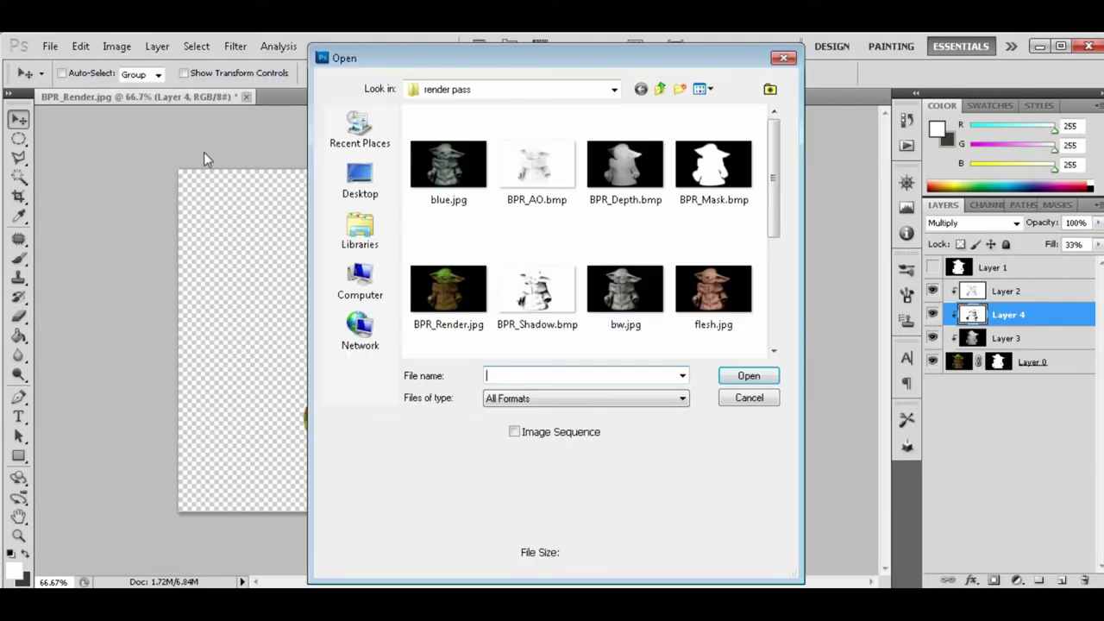
{"action": "left_click", "coordinate": [615, 277]}
{"action": "left_click", "coordinate": [747, 377]}
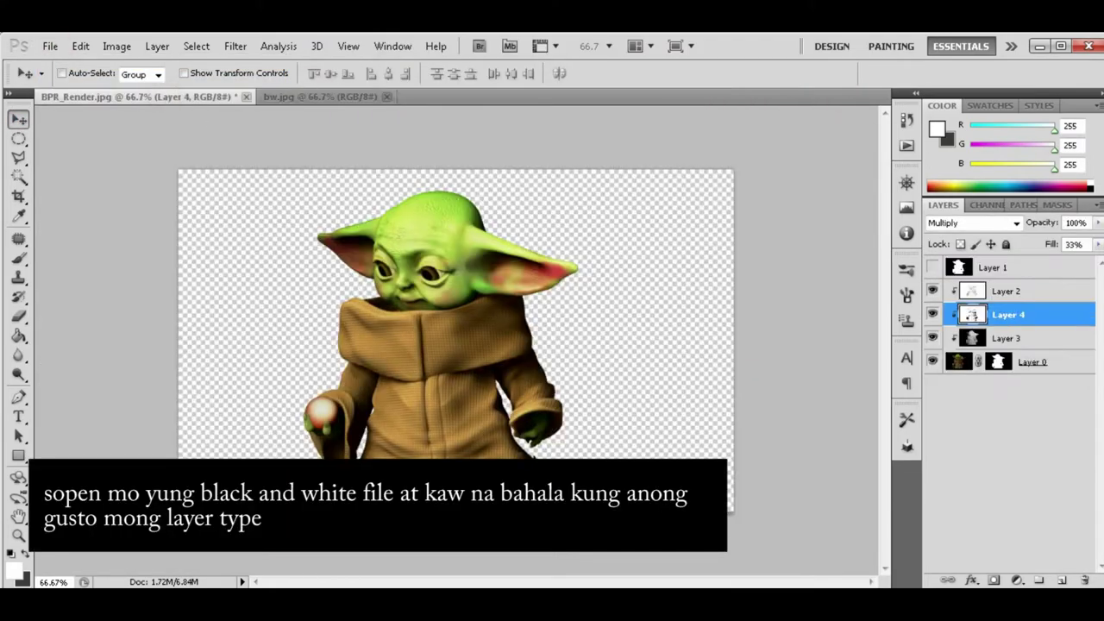
Bring bw.jpg into BPR_Render as a Soft Light layer at 25% fill.
{"action": "left_click_drag", "start_coordinate": [244, 136], "coordinate": [1018, 302]}
{"action": "left_click", "coordinate": [973, 223]}
{"action": "left_click", "coordinate": [976, 74]}
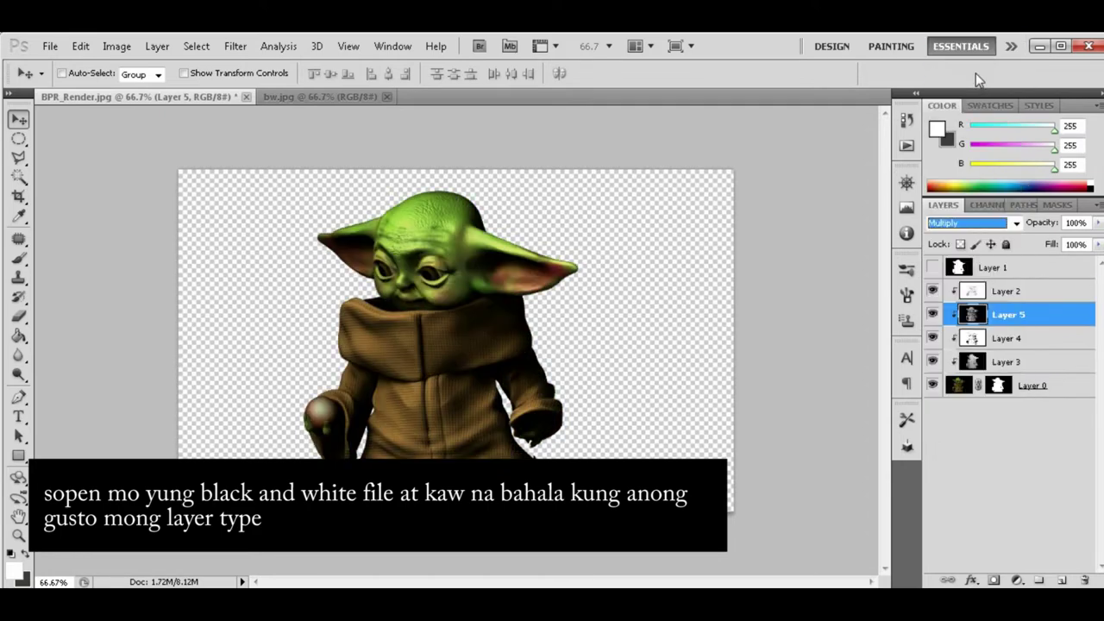
{"action": "key", "text": "Down"}
{"action": "key", "text": "Down"}
{"action": "key", "text": "Down"}
{"action": "key", "text": "Down"}
{"action": "key", "text": "Down"}
{"action": "key", "text": "Down"}
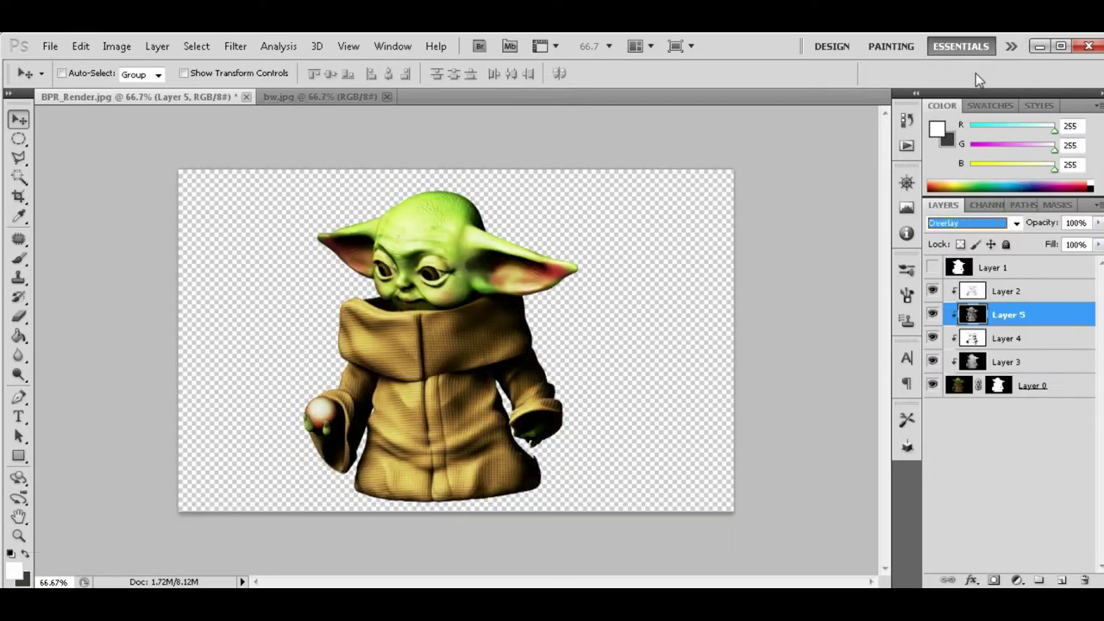
{"action": "key", "text": "Down"}
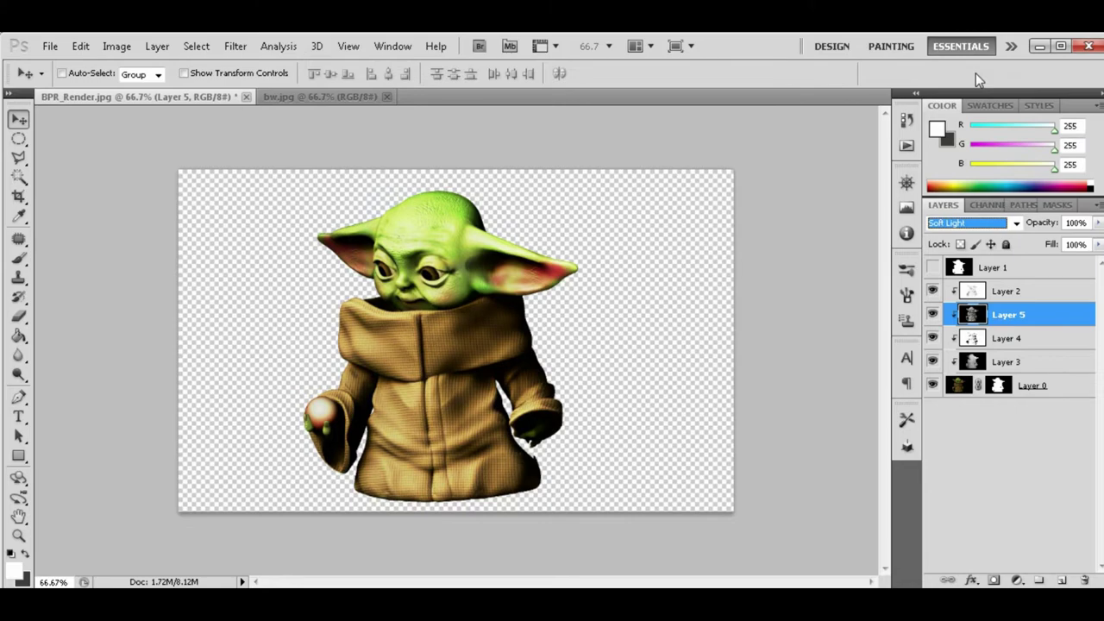
{"action": "left_click_drag", "start_coordinate": [1097, 244], "coordinate": [1028, 260]}
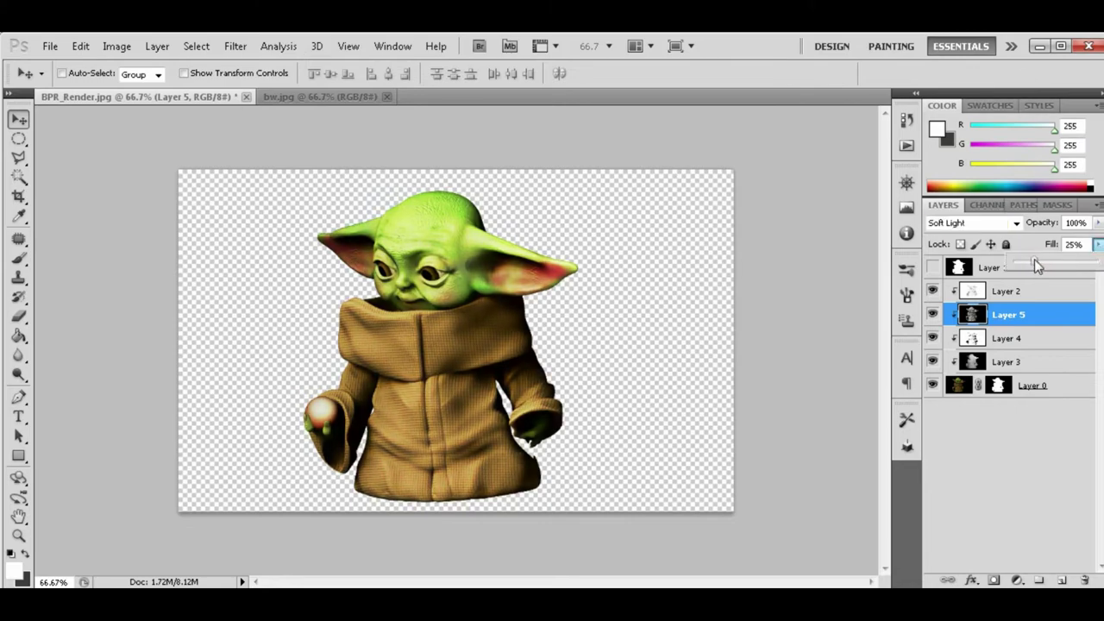
Open highlights.jpg and select the whole image.
{"action": "left_click", "coordinate": [50, 46]}
{"action": "left_click", "coordinate": [51, 79]}
{"action": "scroll", "coordinate": [787, 332], "scroll_direction": "down", "scroll_amount": 3}
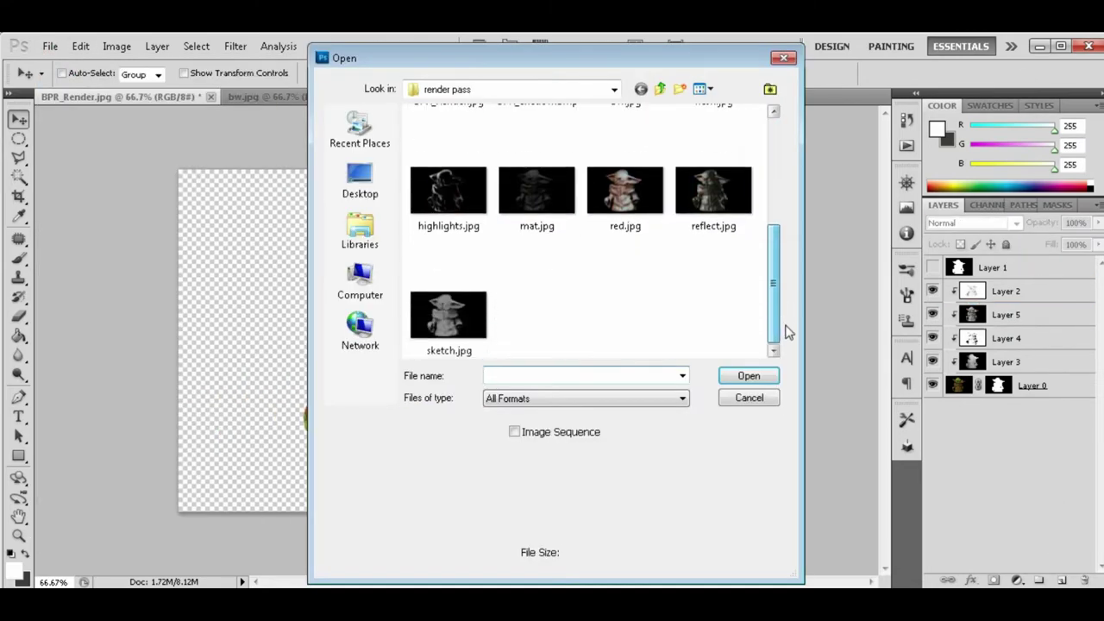
{"action": "left_click", "coordinate": [450, 247]}
{"action": "left_click", "coordinate": [748, 375]}
{"action": "key", "text": "ctrl+a"}
Paste the highlights into BPR_Render as clipped Layer 6 in Color Dodge mode.
{"action": "left_click", "coordinate": [166, 94]}
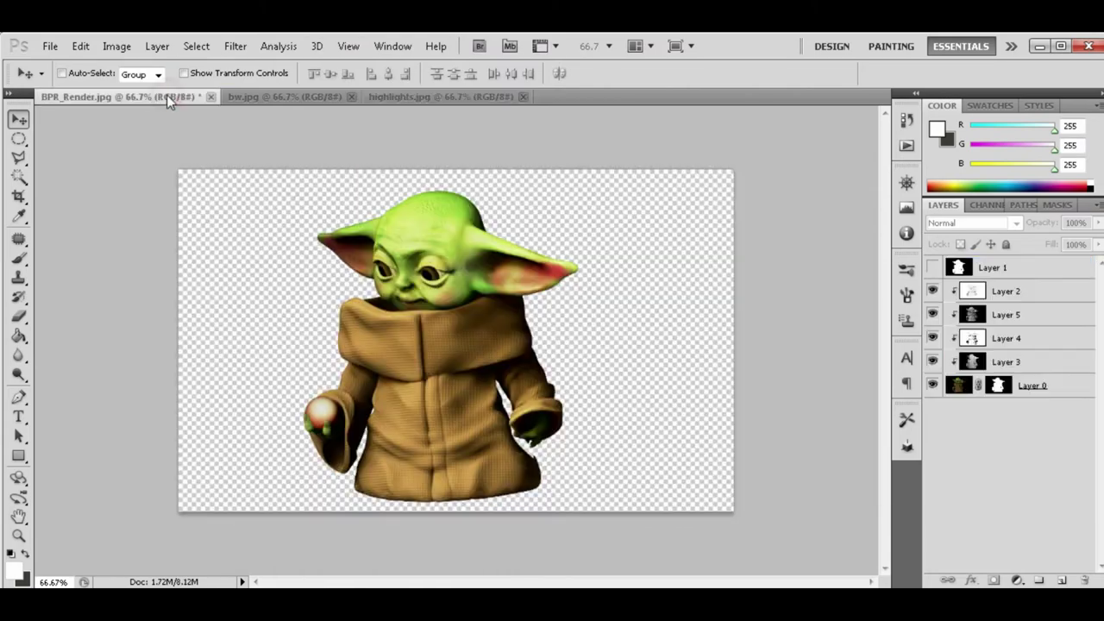
{"action": "key", "text": "ctrl+v"}
{"action": "right_click", "coordinate": [1035, 292]}
{"action": "left_click", "coordinate": [949, 415]}
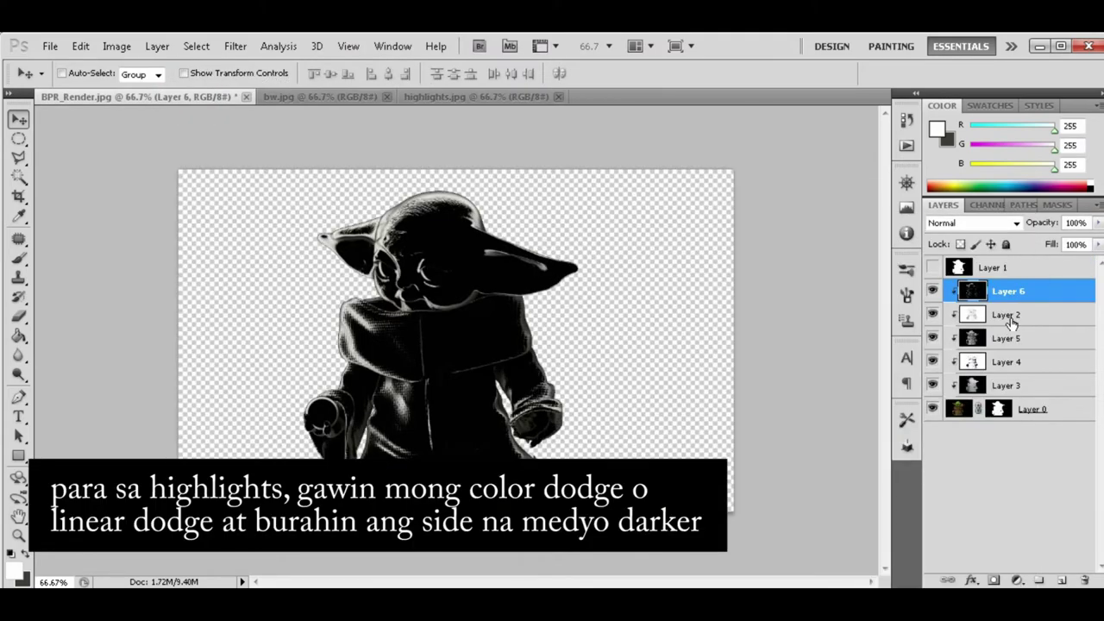
{"action": "left_click", "coordinate": [973, 222]}
{"action": "left_click", "coordinate": [983, 141]}
{"action": "key", "text": "Down"}
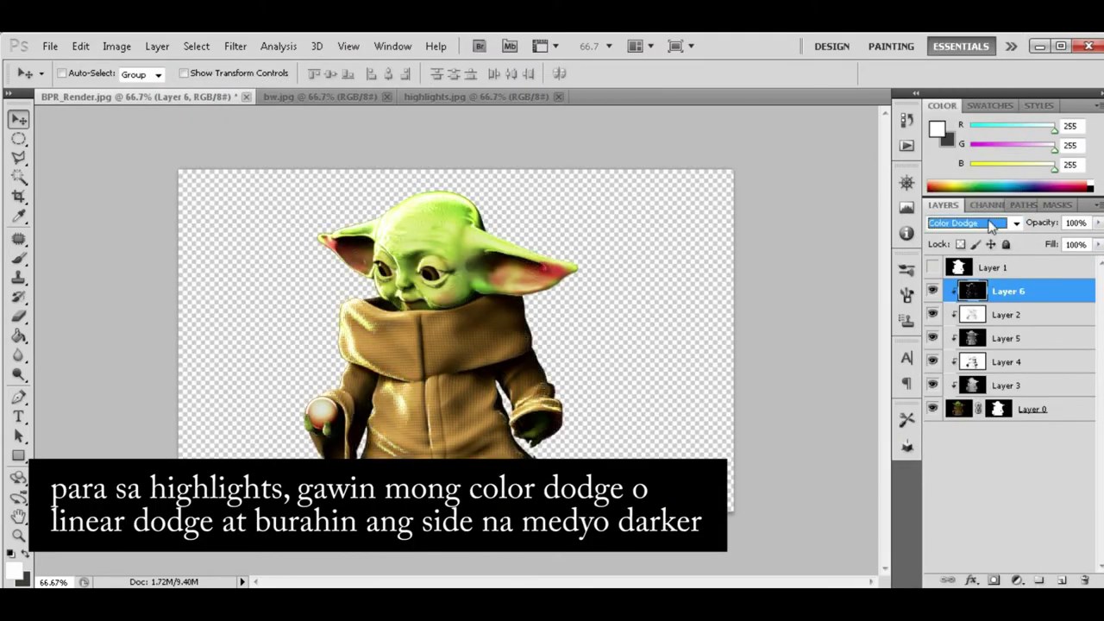
{"action": "key", "text": "Down"}
{"action": "key", "text": "Down"}
{"action": "key", "text": "Up"}
Add a new layer at the bottom of the stack and choose a teal foreground colour.
{"action": "left_click", "coordinate": [992, 268]}
{"action": "left_click", "coordinate": [1062, 580]}
{"action": "left_click_drag", "start_coordinate": [993, 267], "coordinate": [992, 431]}
{"action": "key", "text": "g"}
{"action": "left_click", "coordinate": [14, 569]}
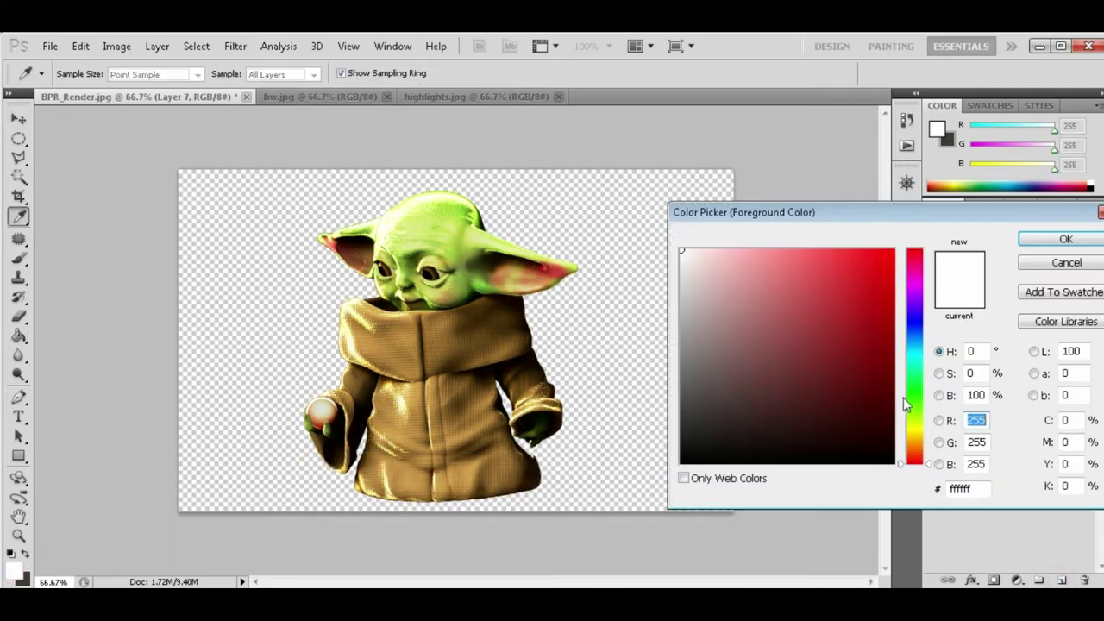
{"action": "left_click_drag", "start_coordinate": [904, 398], "coordinate": [912, 370]}
{"action": "left_click", "coordinate": [870, 333]}
{"action": "left_click", "coordinate": [863, 296]}
{"action": "left_click", "coordinate": [1066, 239]}
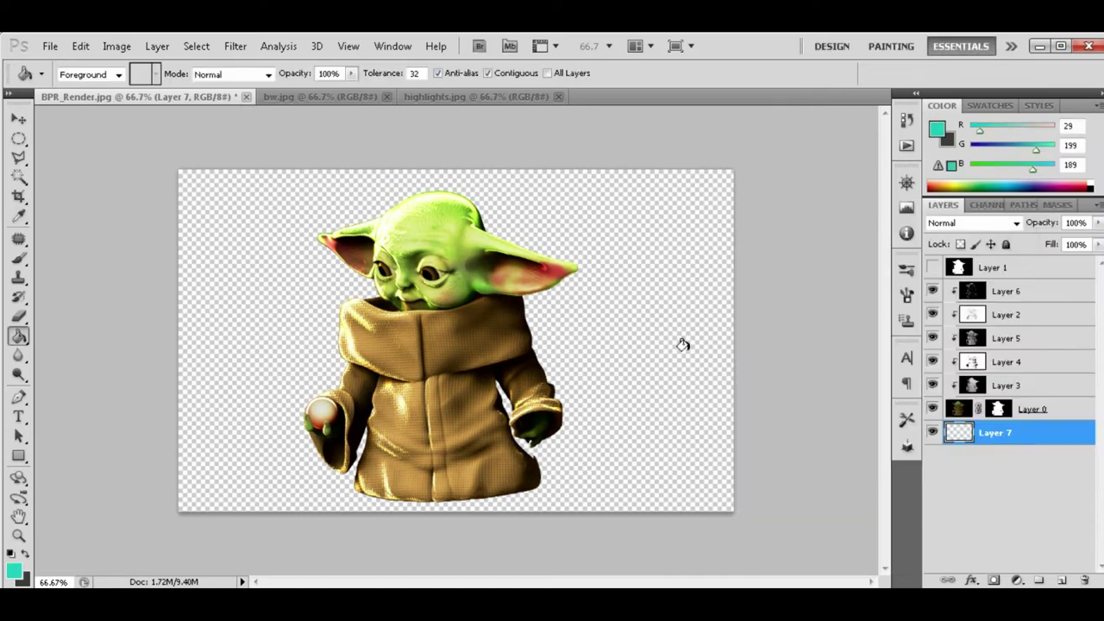
Fill the bottom layer dark grey and add a mask to highlights Layer 6.
{"action": "left_click", "coordinate": [626, 343]}
{"action": "left_click", "coordinate": [26, 554]}
{"action": "left_click", "coordinate": [263, 326]}
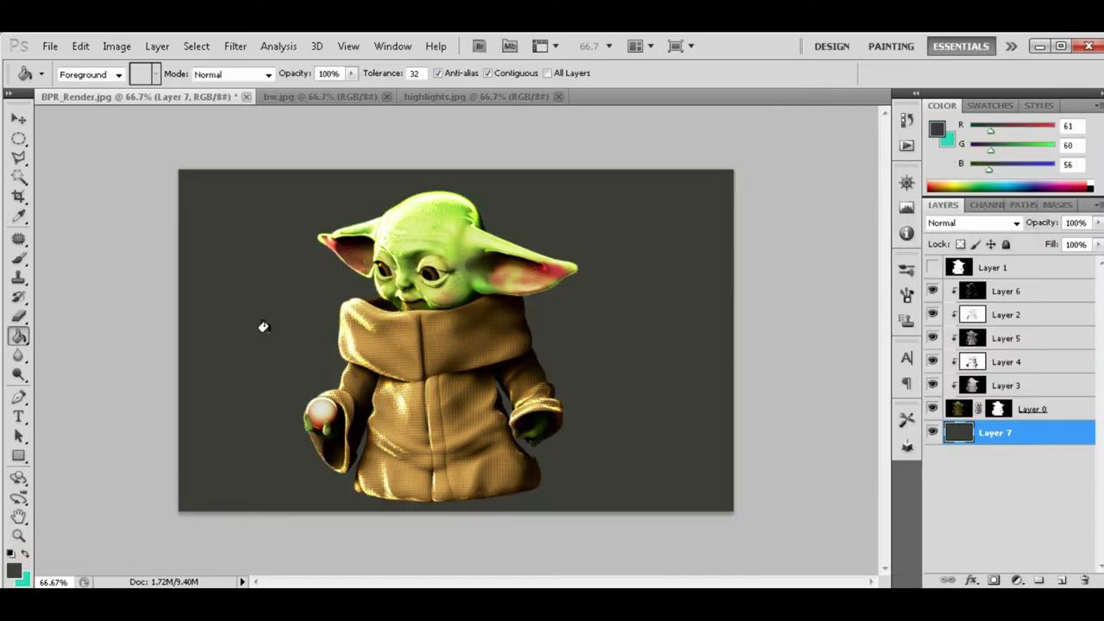
{"action": "left_click", "coordinate": [1013, 291]}
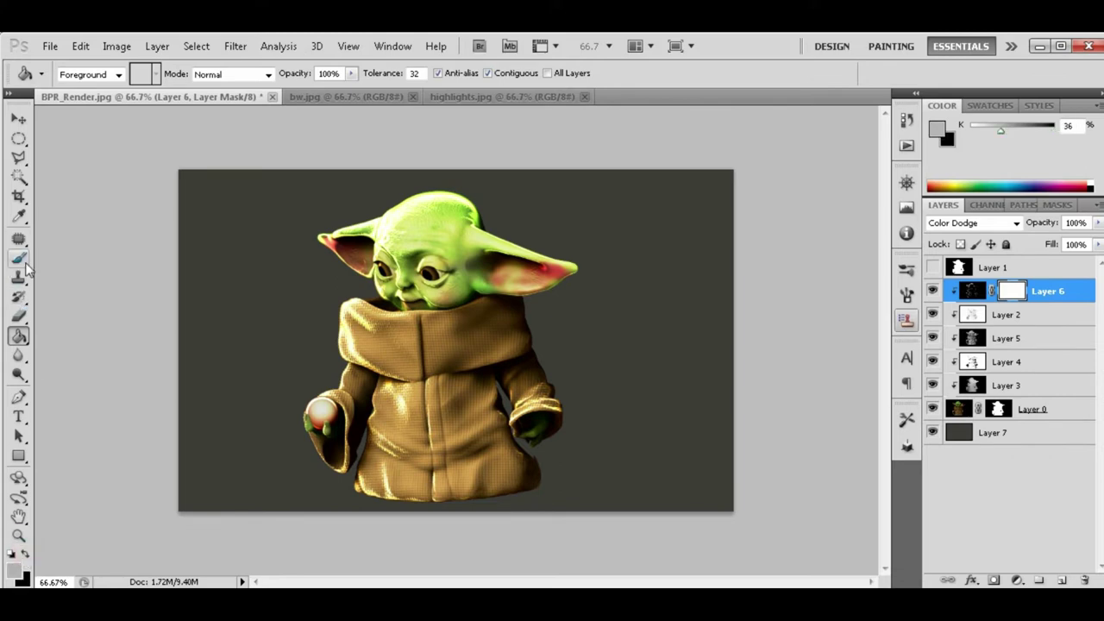
Paint black into Layer 6's mask with a small brush over the figure's darker side.
{"action": "left_click", "coordinate": [26, 556]}
{"action": "key", "text": "b"}
{"action": "scroll", "coordinate": [421, 245], "scroll_direction": "up", "scroll_amount": 1}
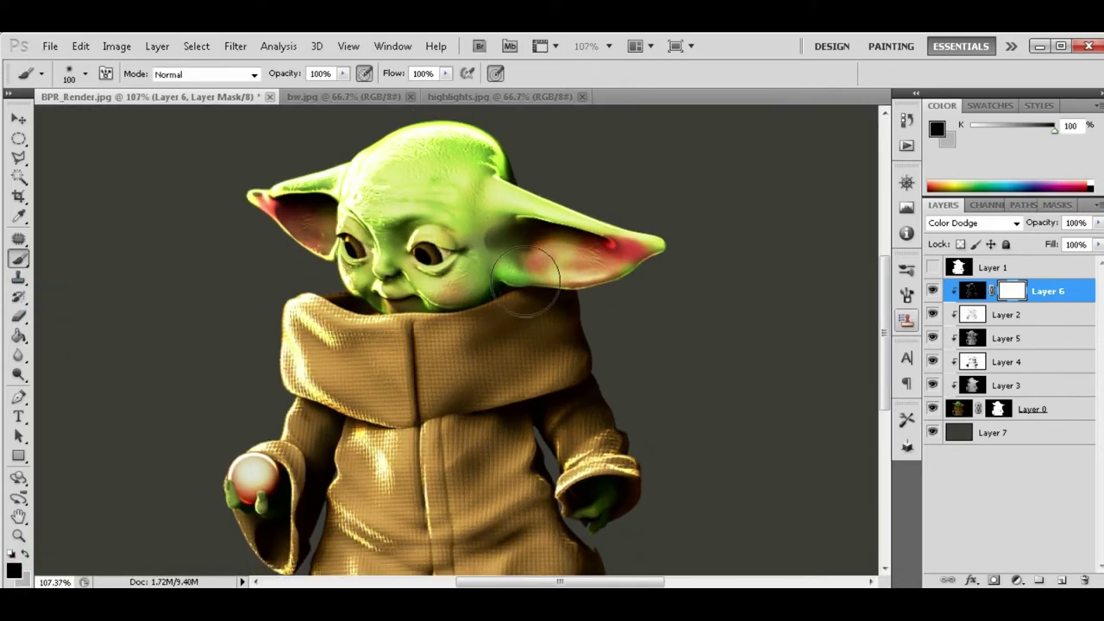
{"action": "key", "text": "bracketleft"}
{"action": "key", "text": "bracketleft"}
{"action": "key", "text": "bracketleft"}
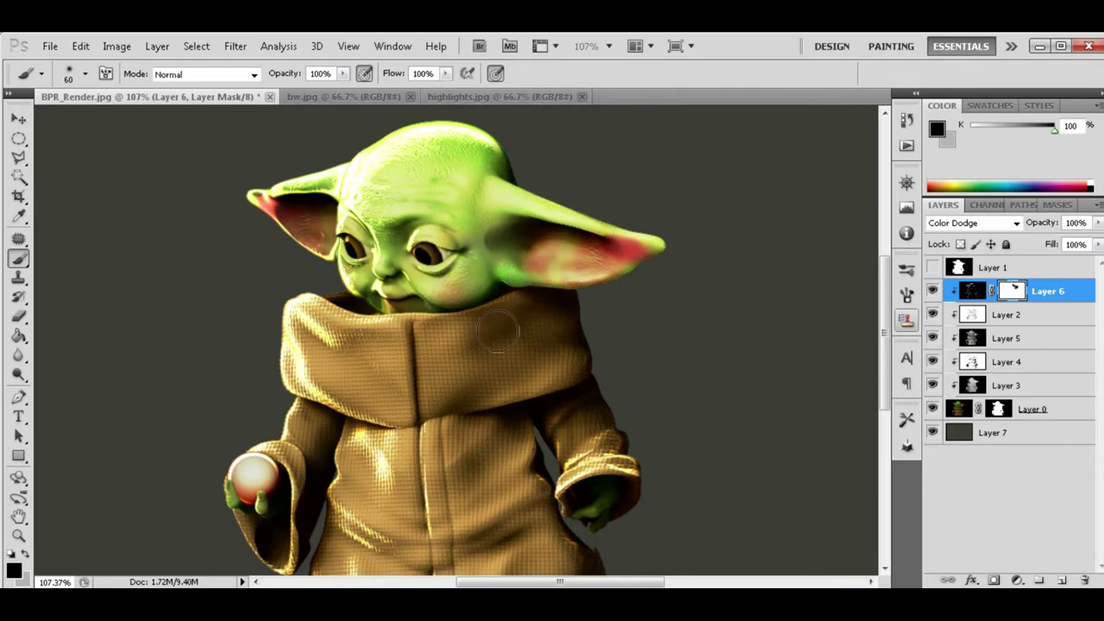
{"action": "scroll", "coordinate": [880, 362], "scroll_direction": "down", "scroll_amount": 3}
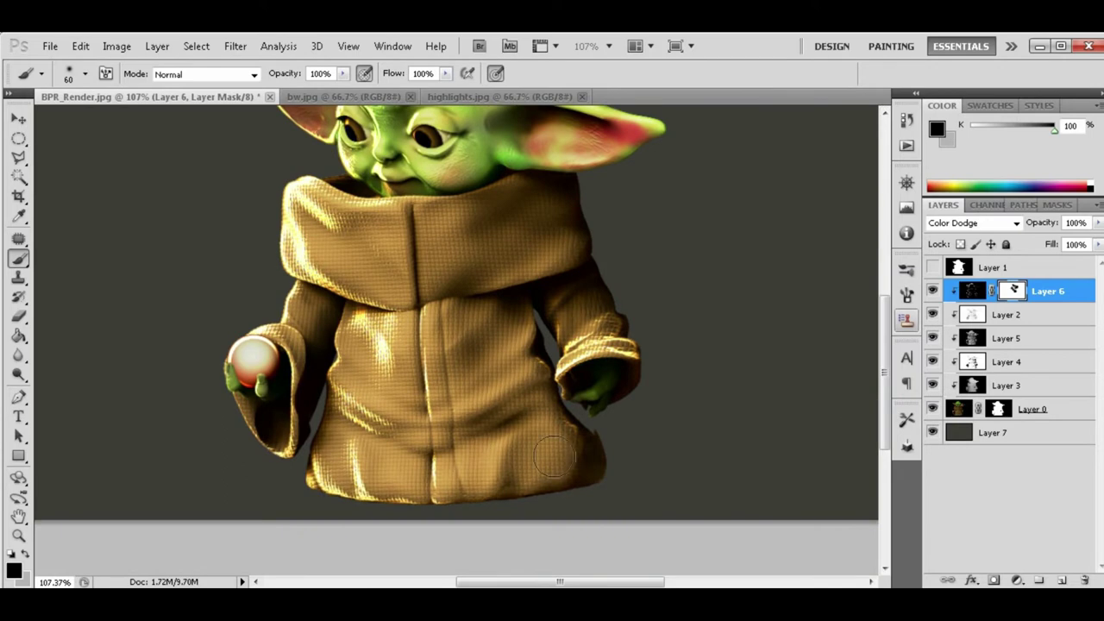
{"action": "scroll", "coordinate": [854, 341], "scroll_direction": "up", "scroll_amount": 3}
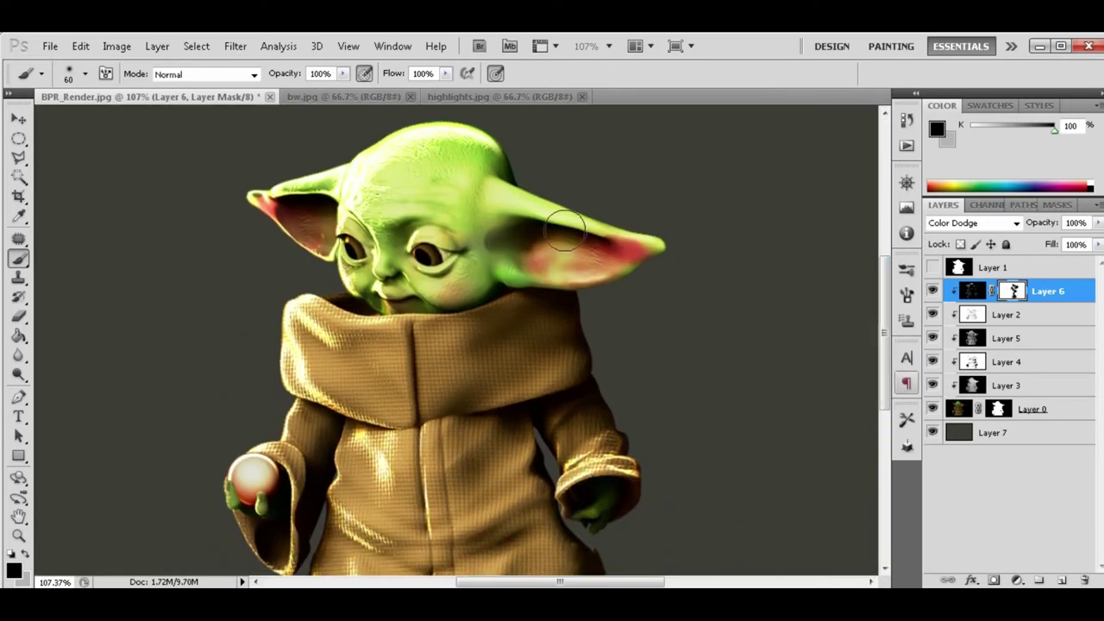
Lower Layer 6's fill to 54%.
{"action": "left_click", "coordinate": [1098, 244]}
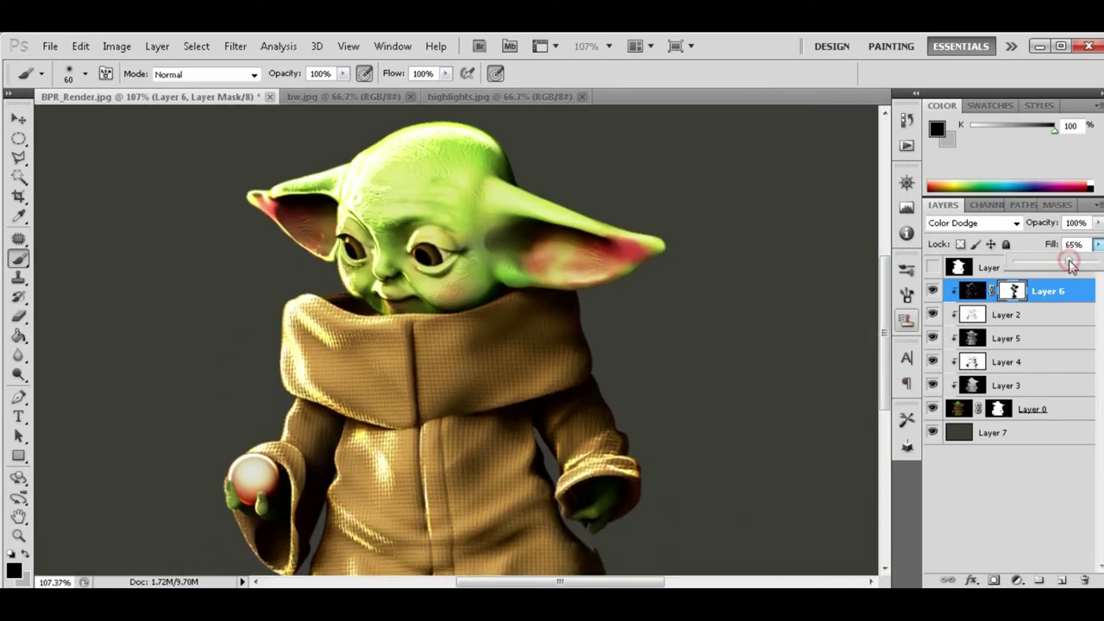
{"action": "left_click_drag", "start_coordinate": [1092, 260], "coordinate": [1059, 261]}
{"action": "scroll", "coordinate": [572, 180], "scroll_direction": "down", "scroll_amount": 3}
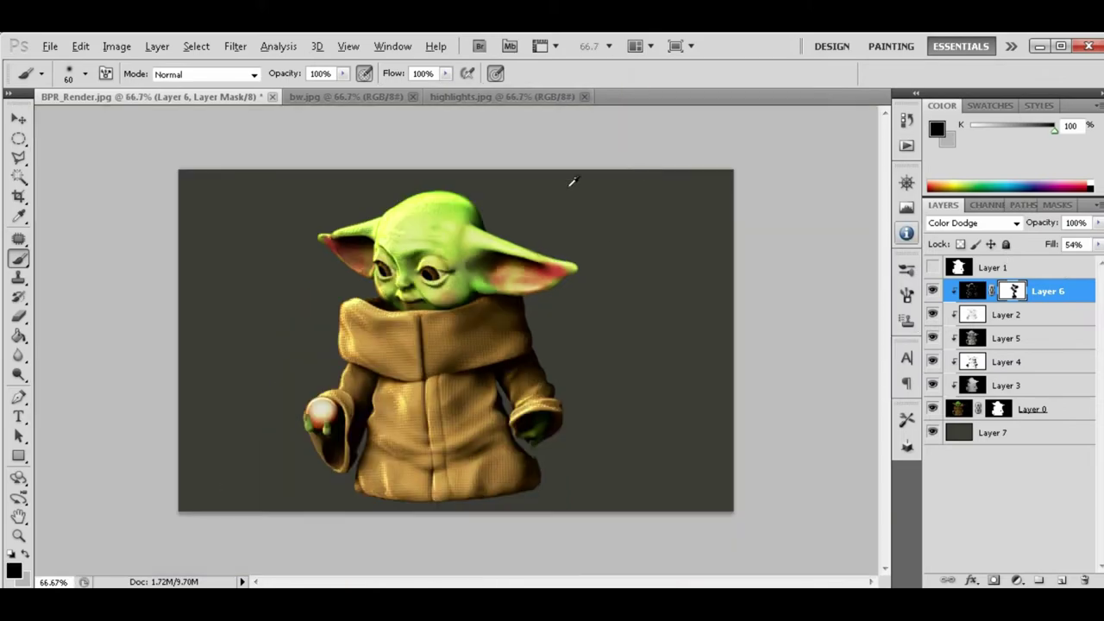
{"action": "scroll", "coordinate": [296, 276], "scroll_direction": "up", "scroll_amount": 2}
{"action": "scroll", "coordinate": [210, 284], "scroll_direction": "down", "scroll_amount": 1}
{"action": "scroll", "coordinate": [213, 284], "scroll_direction": "up", "scroll_amount": 1}
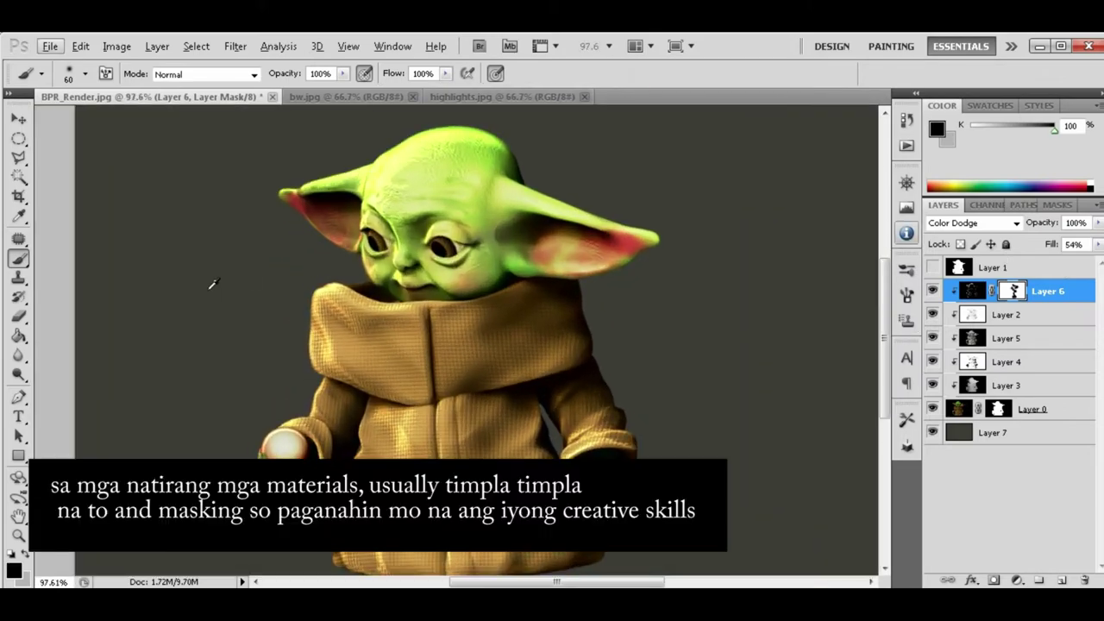
Open the mat.jpg render pass.
{"action": "left_click", "coordinate": [50, 46]}
{"action": "left_click", "coordinate": [73, 83]}
{"action": "scroll", "coordinate": [587, 242], "scroll_direction": "down", "scroll_amount": 3}
{"action": "left_click", "coordinate": [713, 190]}
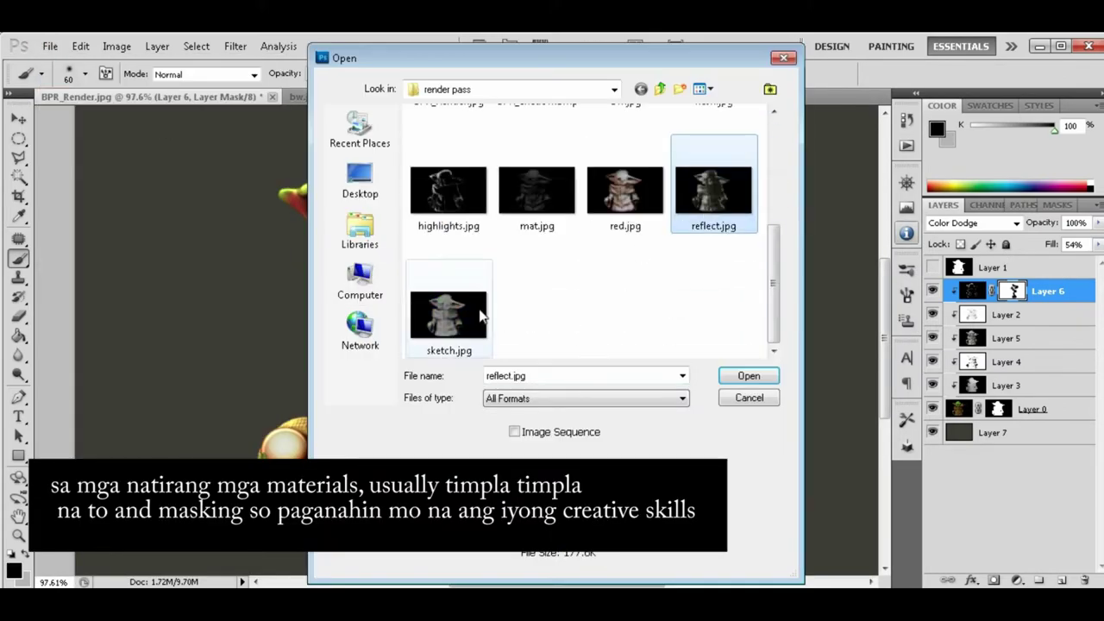
{"action": "double_click", "coordinate": [537, 192]}
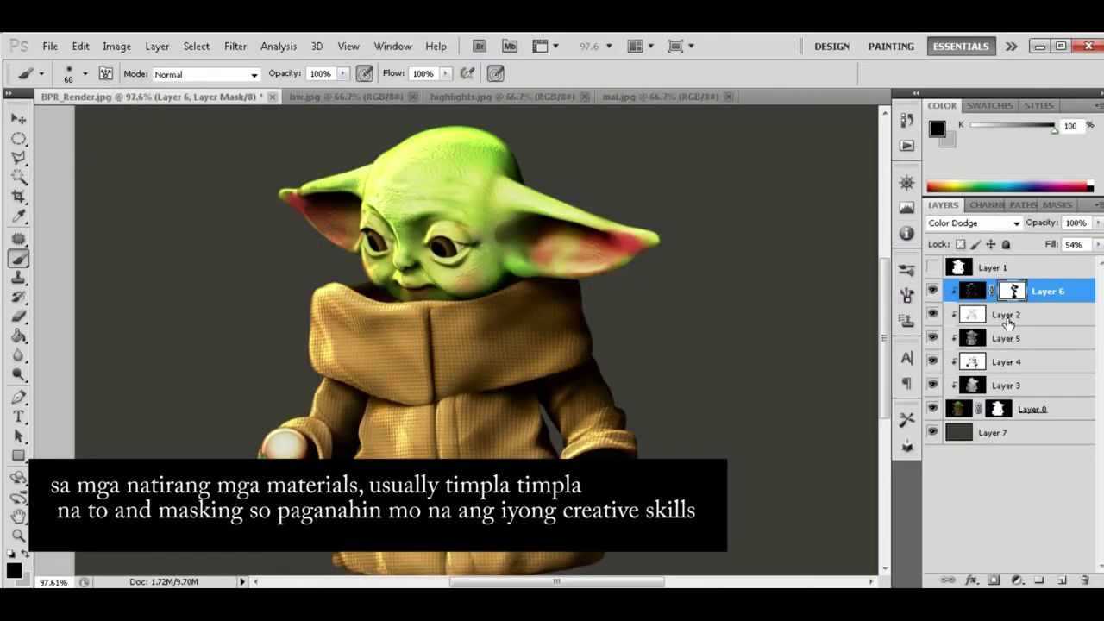
Paste mat.jpg as Layer 8 in Linear Dodge (Add) mode at 38% fill.
{"action": "key", "text": "ctrl+v"}
{"action": "left_click", "coordinate": [973, 222]}
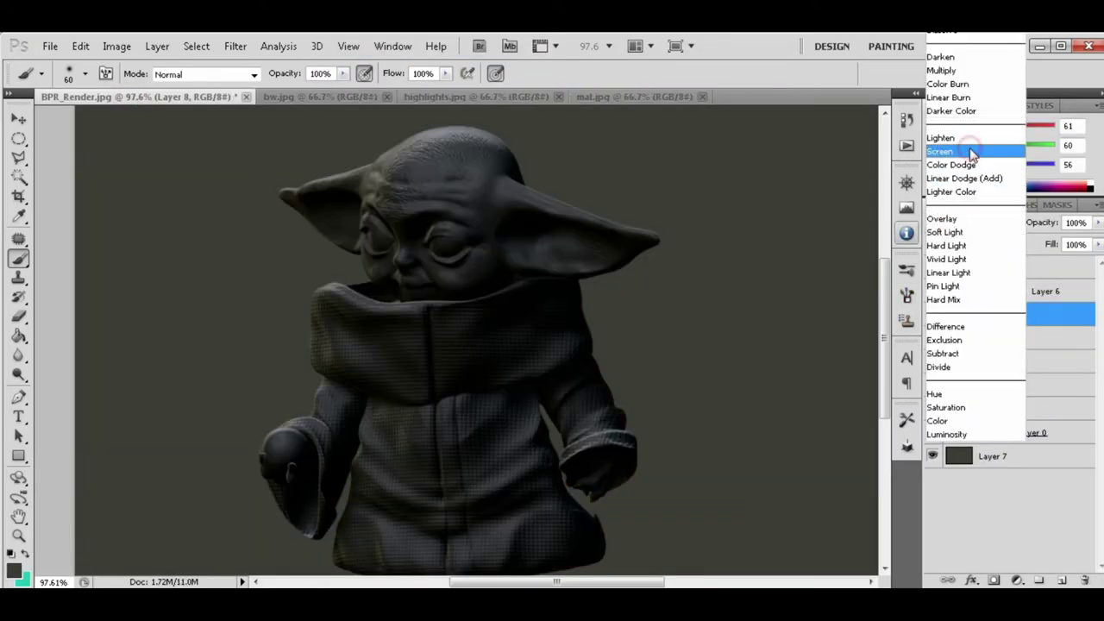
{"action": "left_click", "coordinate": [970, 148]}
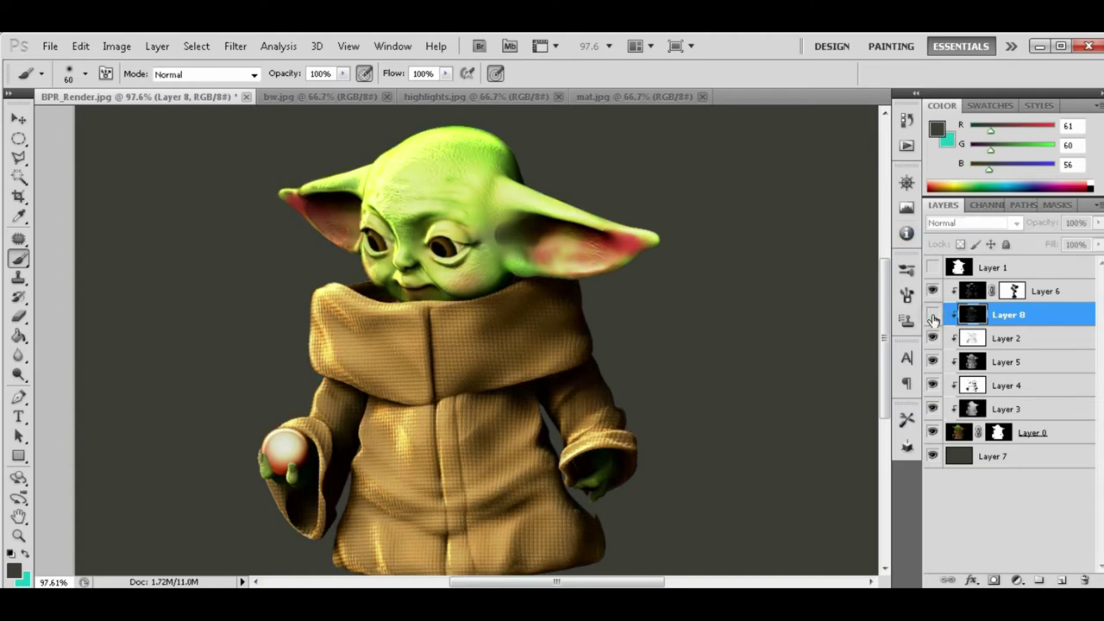
{"action": "left_click", "coordinate": [998, 226]}
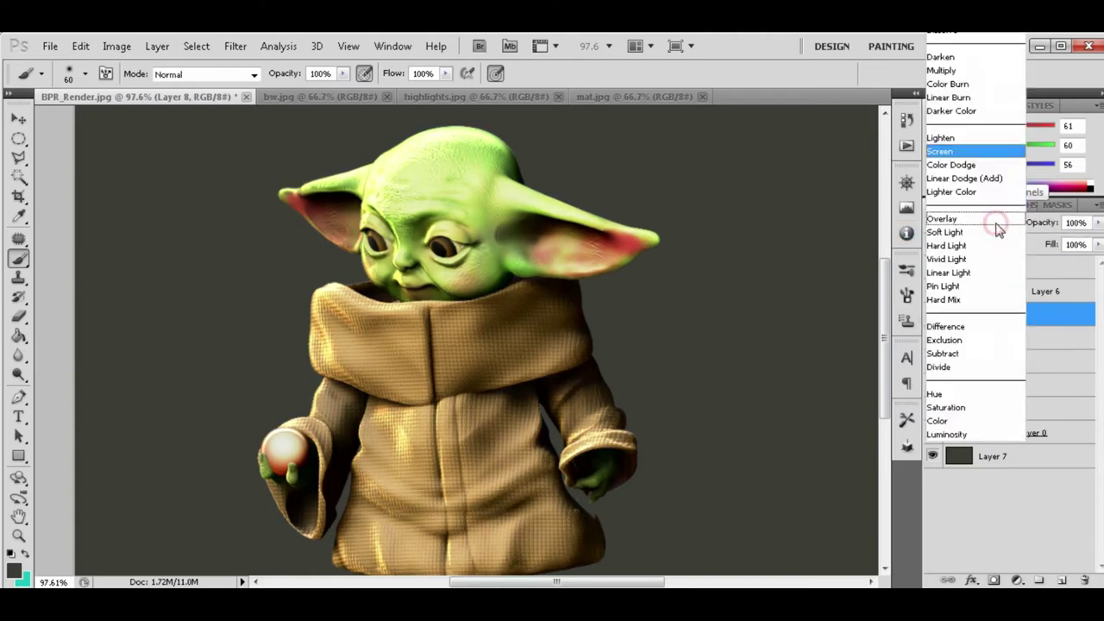
{"action": "left_click", "coordinate": [992, 162]}
{"action": "key", "text": "Down"}
{"action": "key", "text": "Down"}
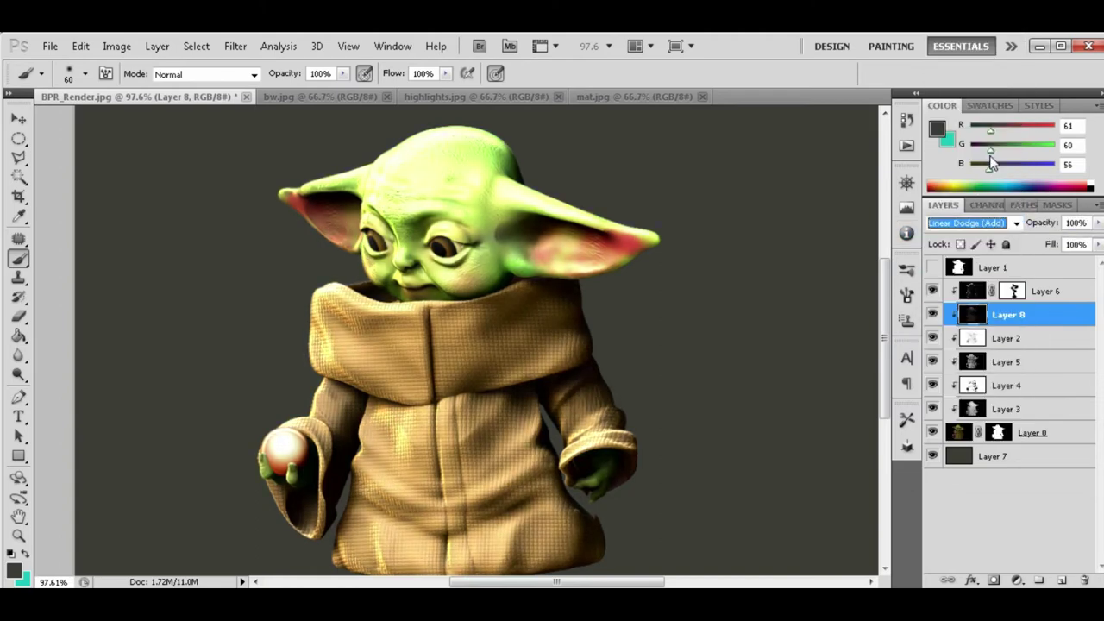
{"action": "left_click_drag", "start_coordinate": [1099, 246], "coordinate": [1048, 267]}
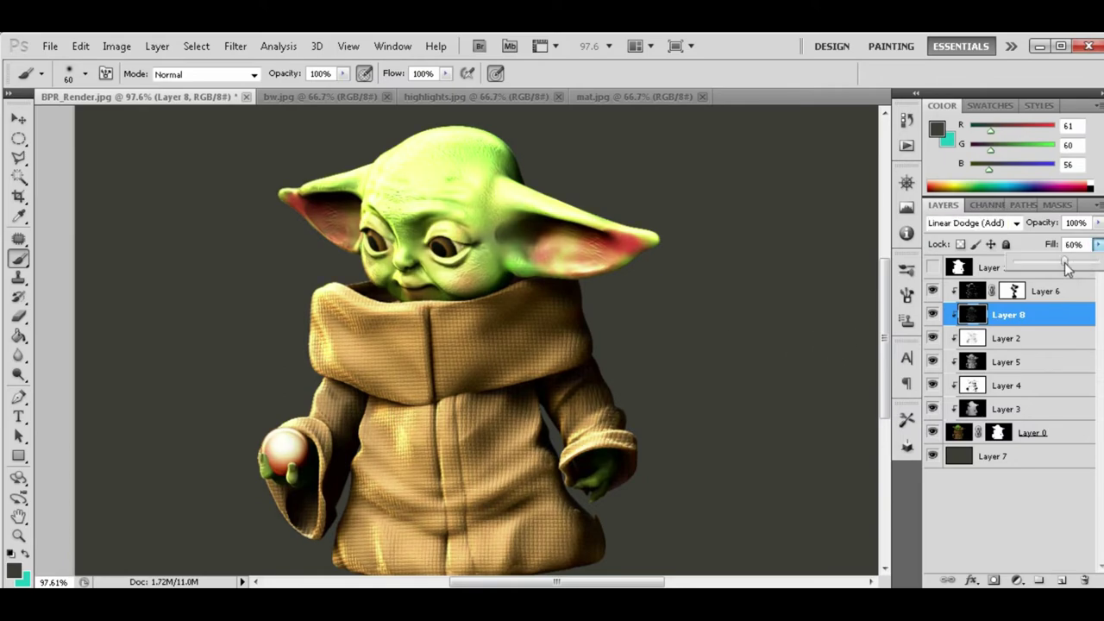
Open the red.jpg render pass.
{"action": "left_click", "coordinate": [50, 46]}
{"action": "left_click", "coordinate": [69, 80]}
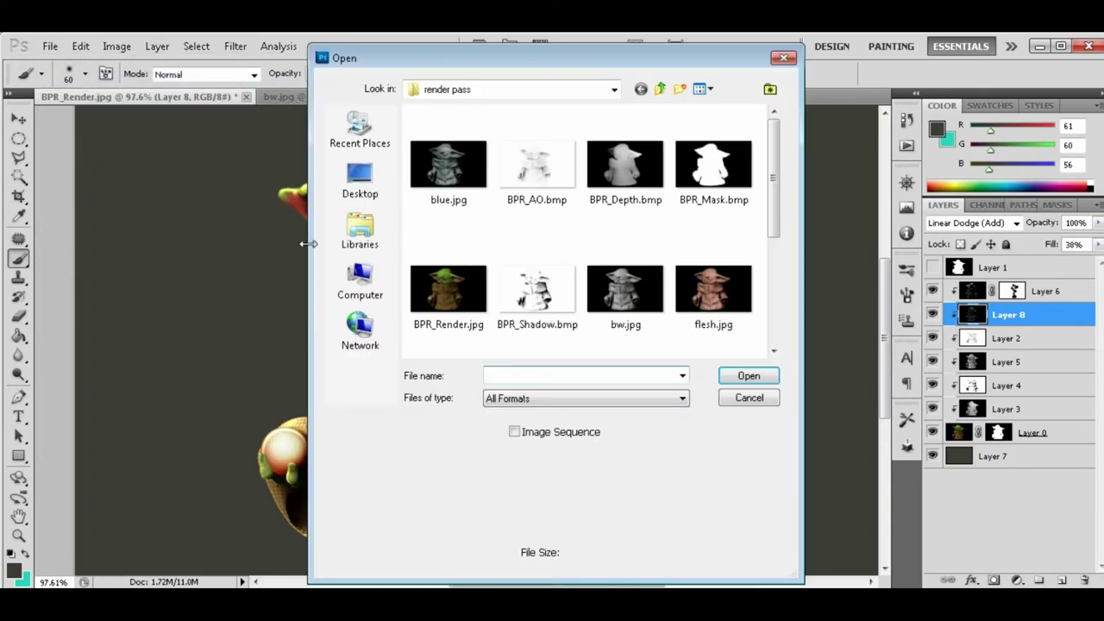
{"action": "scroll", "coordinate": [651, 269], "scroll_direction": "down", "scroll_amount": 2}
{"action": "left_click", "coordinate": [651, 269]}
{"action": "double_click", "coordinate": [651, 270]}
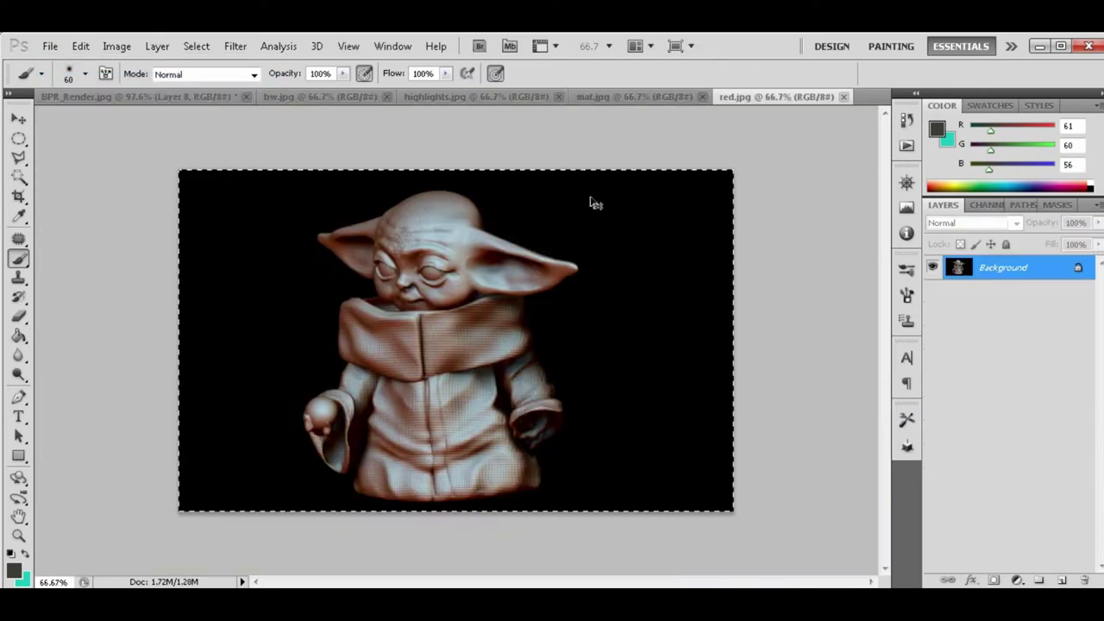
Bring red.jpg into the composite as Layer 9 blended in Pin Light.
{"action": "left_click", "coordinate": [86, 96]}
{"action": "left_click_drag", "start_coordinate": [1066, 321], "coordinate": [1052, 337]}
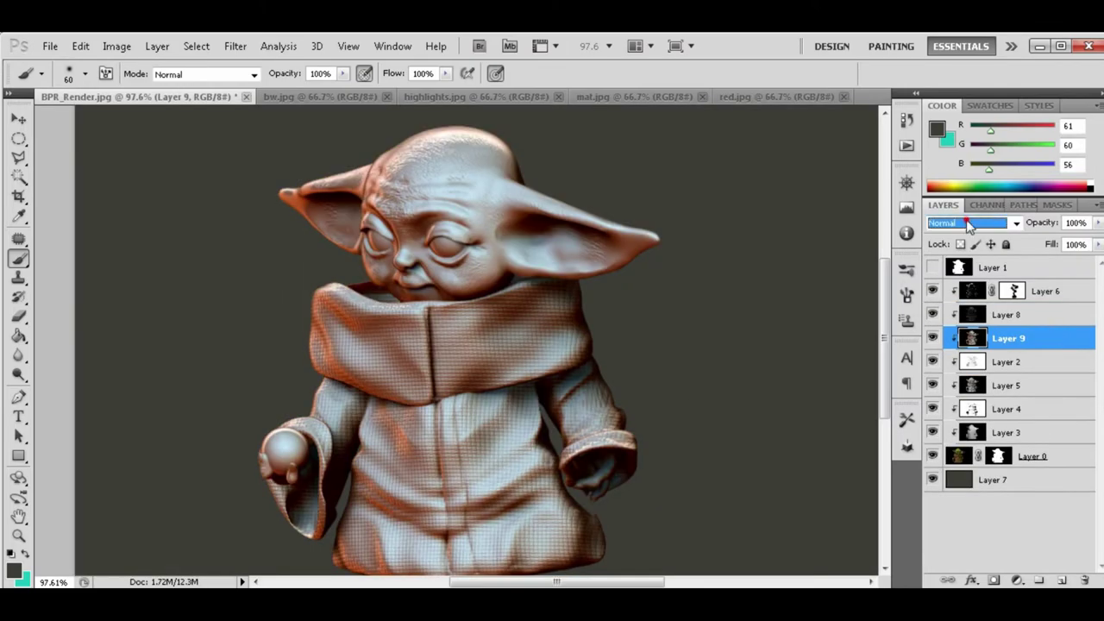
{"action": "left_click", "coordinate": [966, 223]}
{"action": "left_click", "coordinate": [965, 116]}
{"action": "key", "text": "Down"}
{"action": "key", "text": "Down"}
{"action": "key", "text": "Down"}
{"action": "key", "text": "Down"}
{"action": "key", "text": "Down"}
{"action": "key", "text": "Down"}
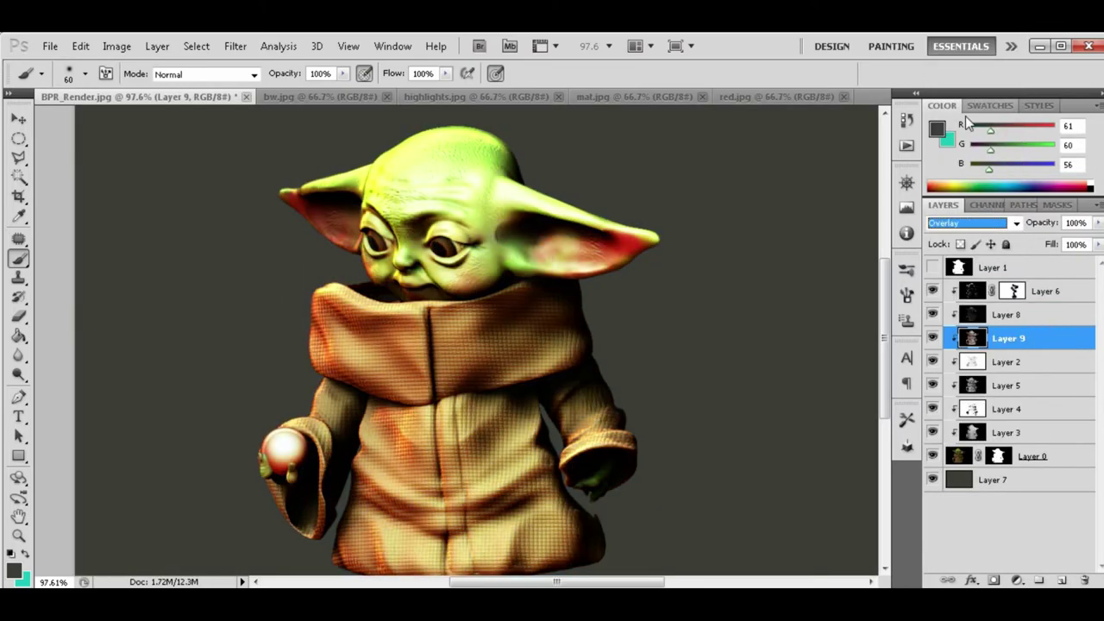
{"action": "key", "text": "Down"}
{"action": "key", "text": "Down"}
{"action": "key", "text": "Down"}
{"action": "key", "text": "Down"}
{"action": "key", "text": "Down"}
{"action": "key", "text": "Down"}
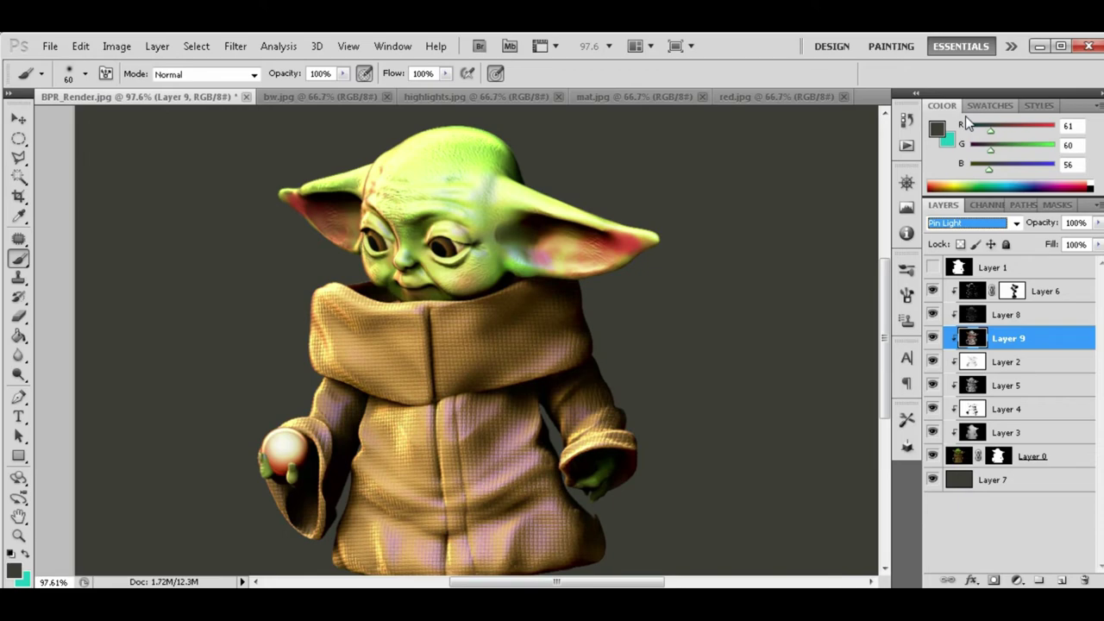
{"action": "key", "text": "Down"}
{"action": "key", "text": "Down"}
{"action": "key", "text": "Down"}
{"action": "key", "text": "Up"}
{"action": "key", "text": "Up"}
{"action": "key", "text": "Up"}
{"action": "key", "text": "Up"}
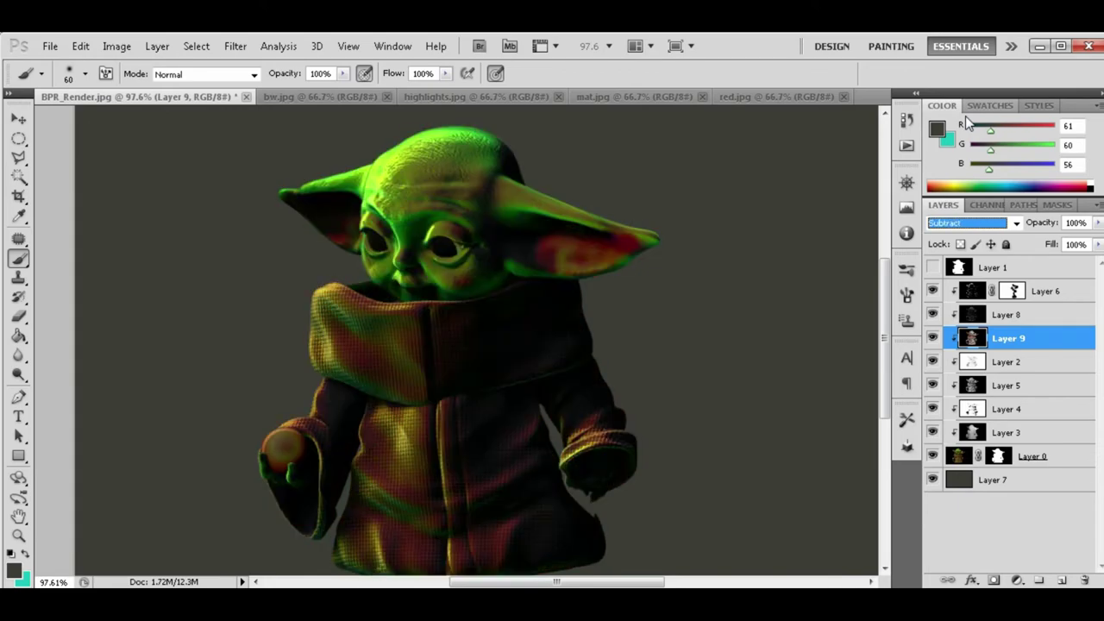
{"action": "key", "text": "Up"}
{"action": "key", "text": "Up"}
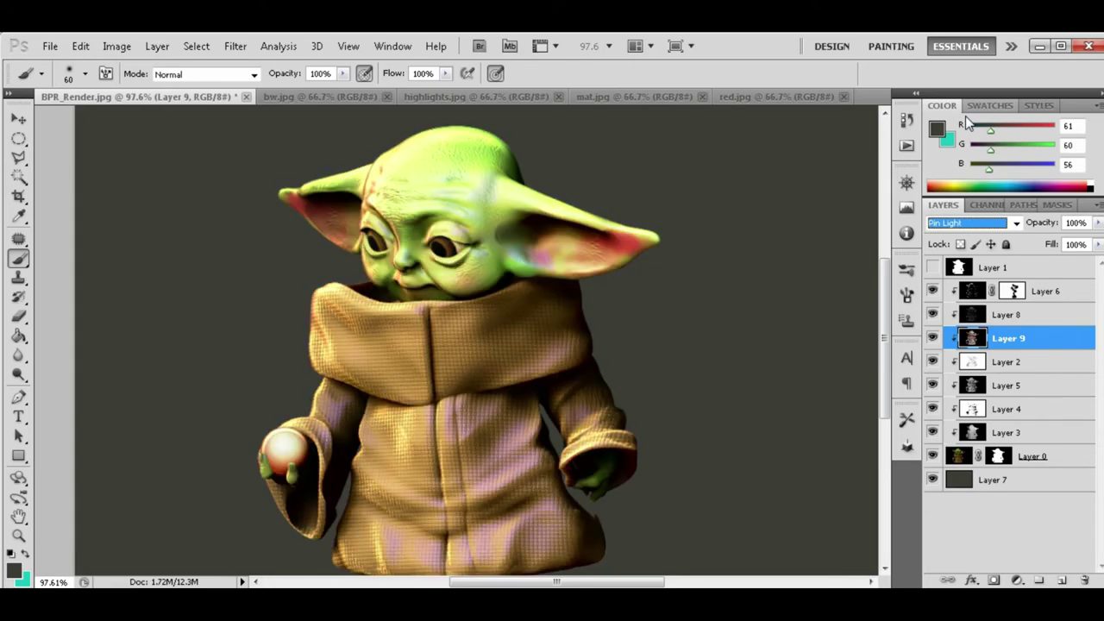
Lower Layer 9's fill to 44% and add a layer mask.
{"action": "left_click_drag", "start_coordinate": [1098, 244], "coordinate": [1052, 271]}
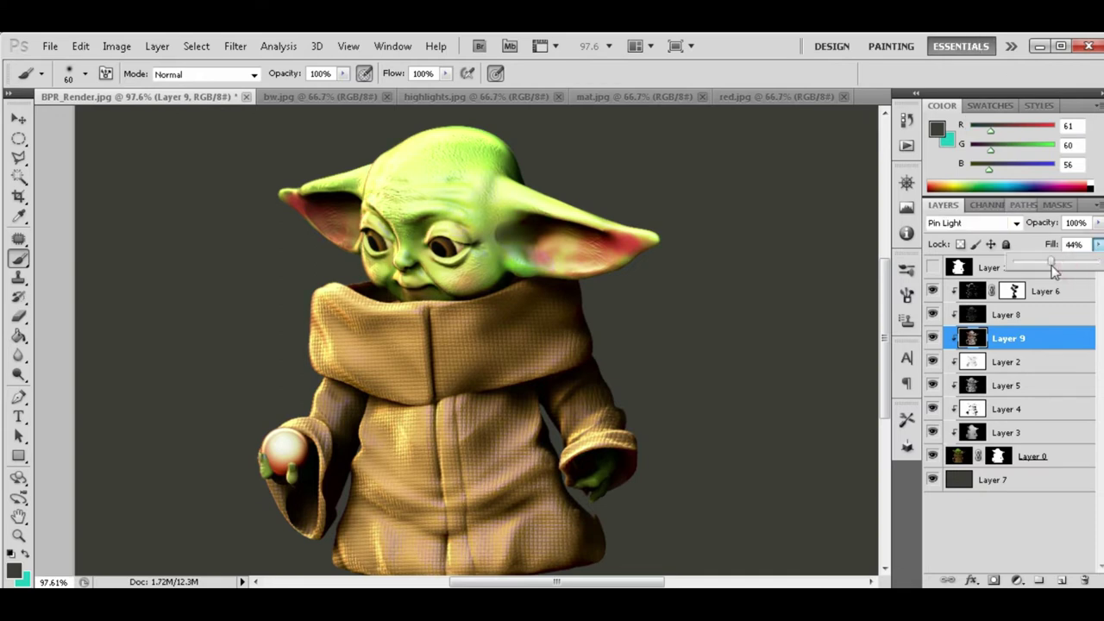
{"action": "left_click", "coordinate": [993, 580]}
{"action": "left_click", "coordinate": [19, 336]}
Try filling the red layer's mask, then undo it.
{"action": "left_click", "coordinate": [274, 276]}
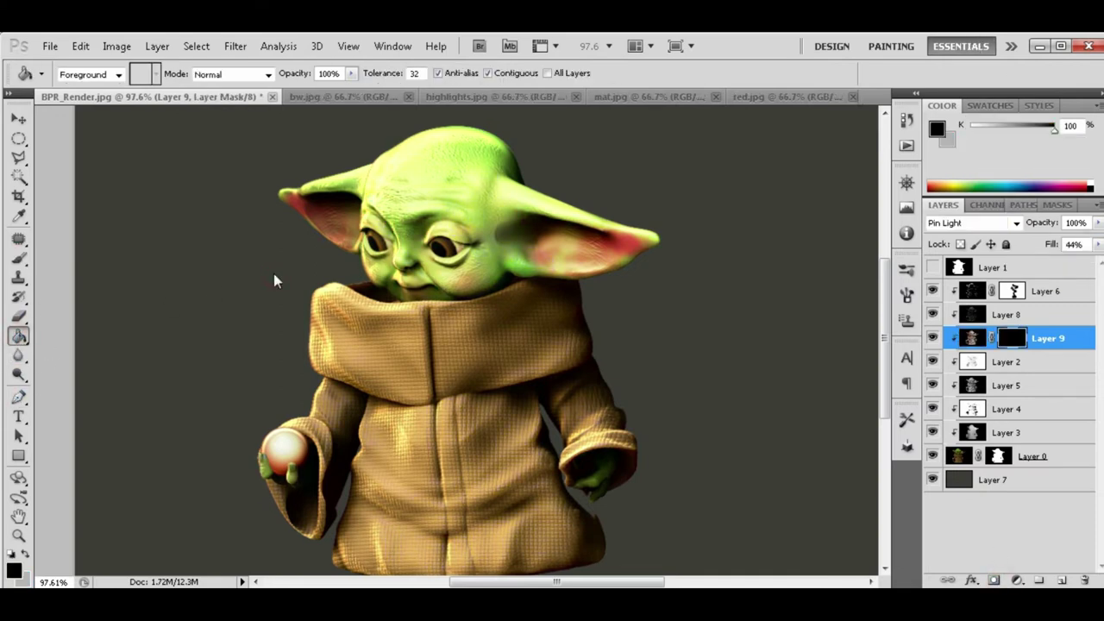
{"action": "key", "text": "ctrl+z"}
{"action": "key", "text": "ctrl+z"}
{"action": "key", "text": "ctrl+z"}
{"action": "scroll", "coordinate": [691, 390], "scroll_direction": "down", "scroll_amount": 2}
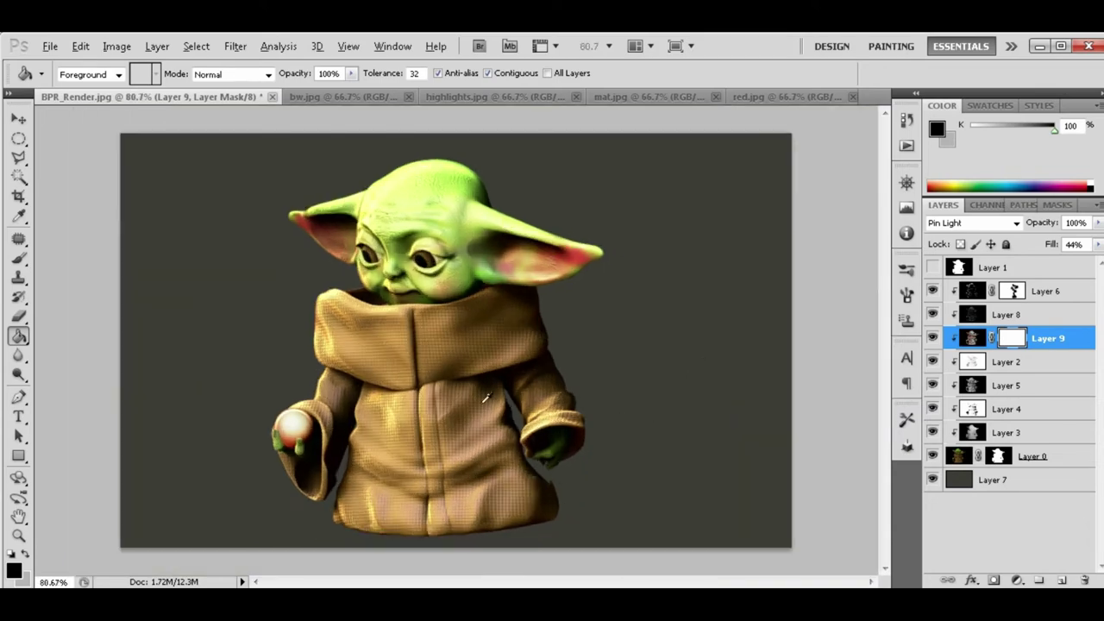
{"action": "scroll", "coordinate": [486, 397], "scroll_direction": "up", "scroll_amount": 2}
Lower highlights Layer 6's fill.
{"action": "left_click", "coordinate": [1048, 290]}
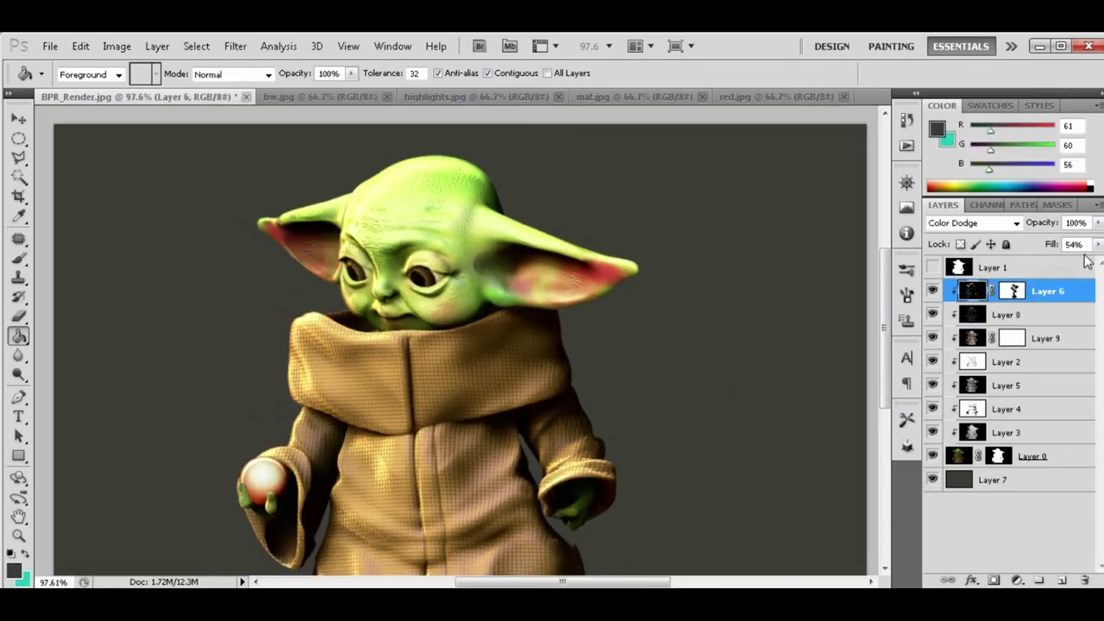
{"action": "left_click_drag", "start_coordinate": [1097, 244], "coordinate": [1054, 263]}
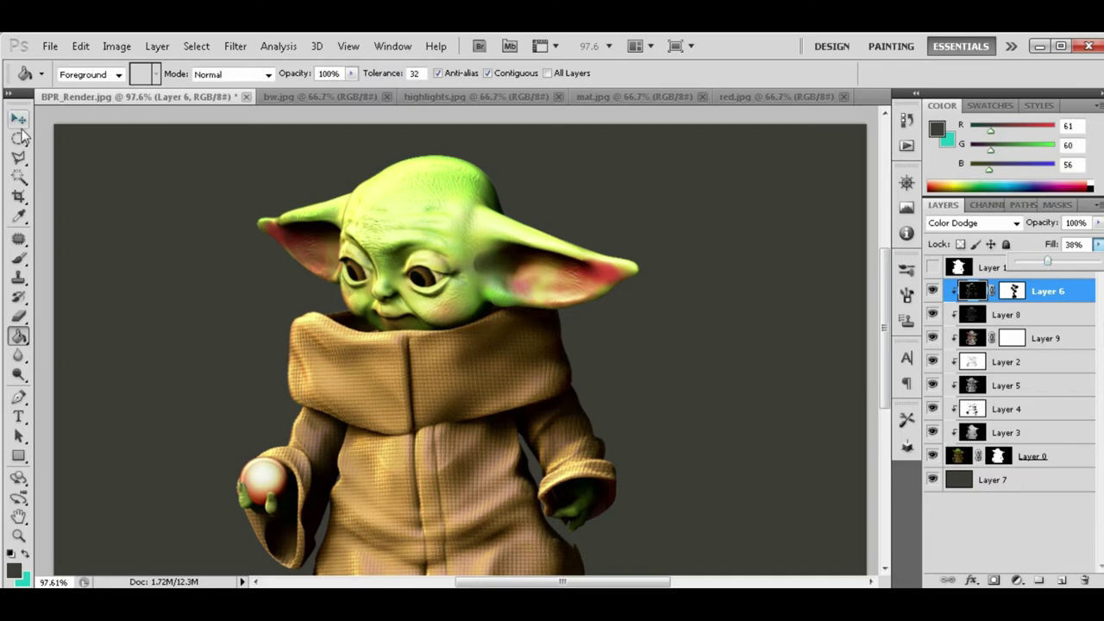
{"action": "key", "text": "v"}
{"action": "left_click", "coordinate": [50, 46]}
Set red Layer 9's blend mode to Subtract.
{"action": "left_click", "coordinate": [958, 339]}
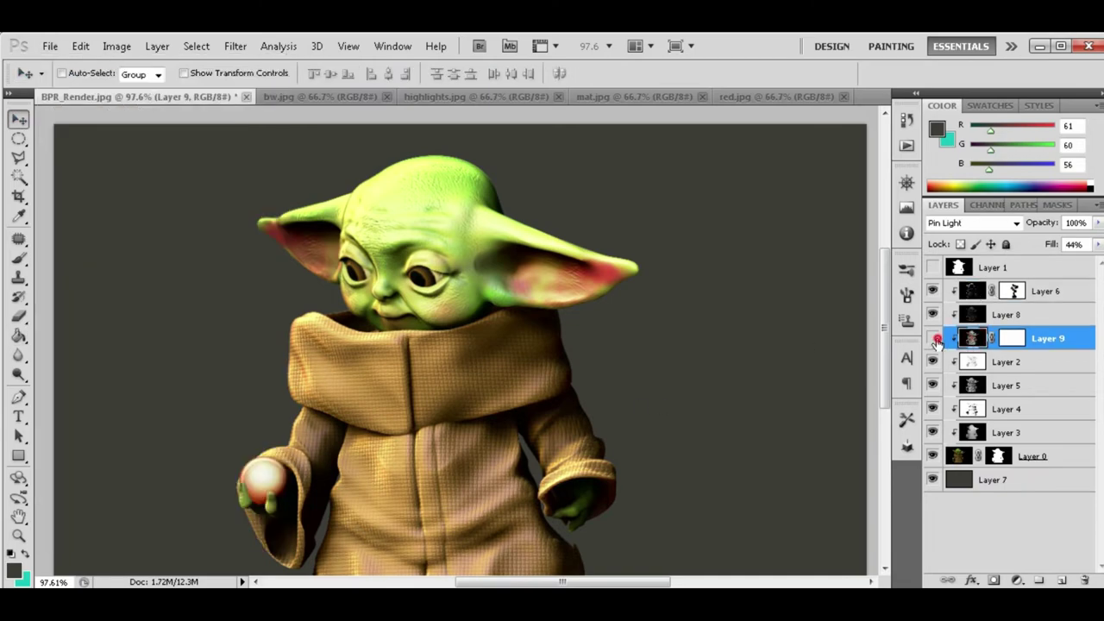
{"action": "left_click", "coordinate": [992, 223]}
{"action": "left_click", "coordinate": [994, 223]}
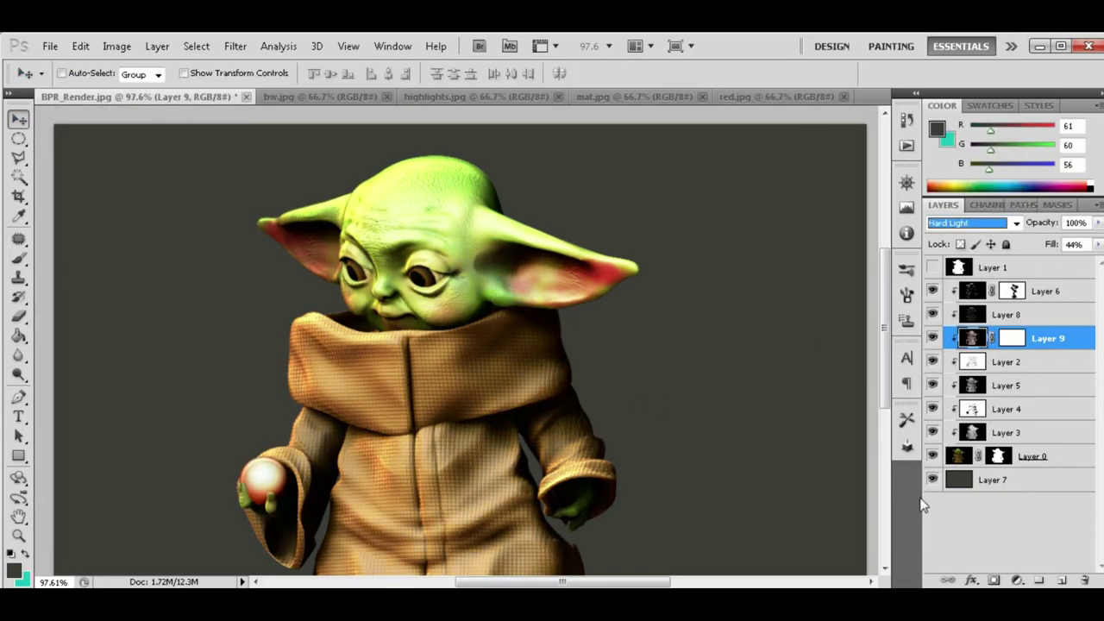
{"action": "key", "text": "Down"}
{"action": "key", "text": "Down"}
{"action": "key", "text": "Down"}
{"action": "key", "text": "Down"}
{"action": "key", "text": "Down"}
{"action": "key", "text": "Down"}
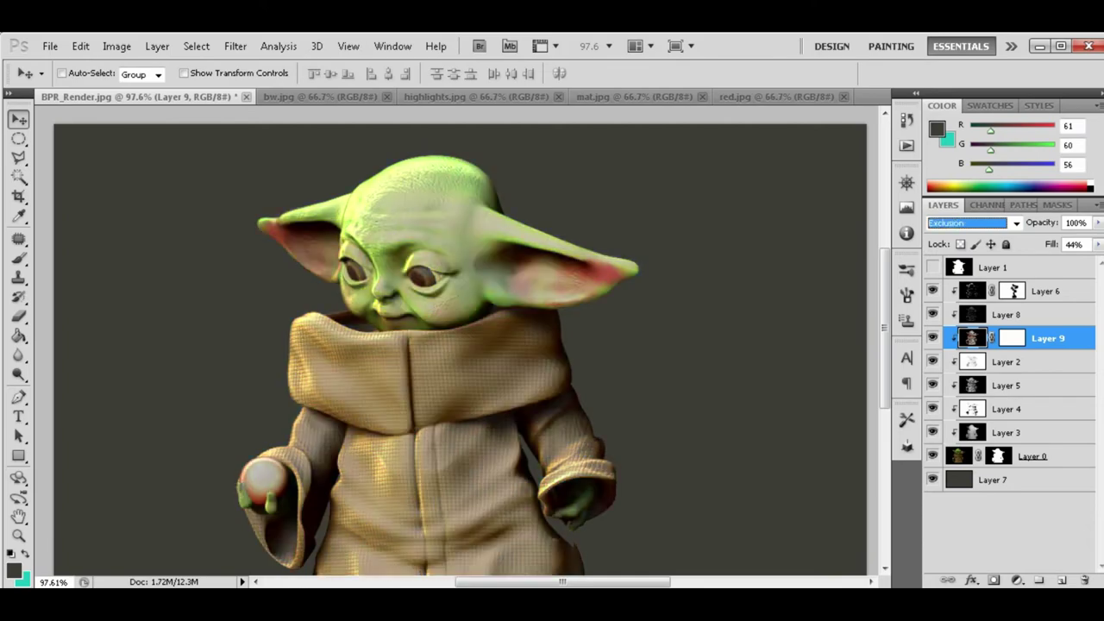
{"action": "key", "text": "Down"}
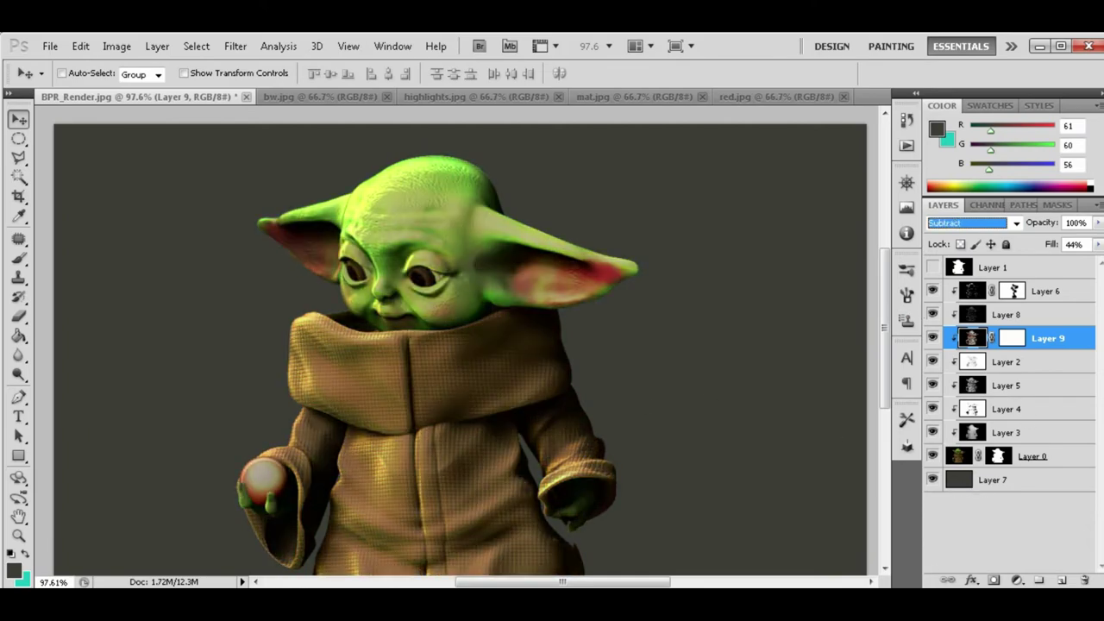
Fill Layer 9's mask with black to hide the red pass.
{"action": "key", "text": "g"}
{"action": "key", "text": "d"}
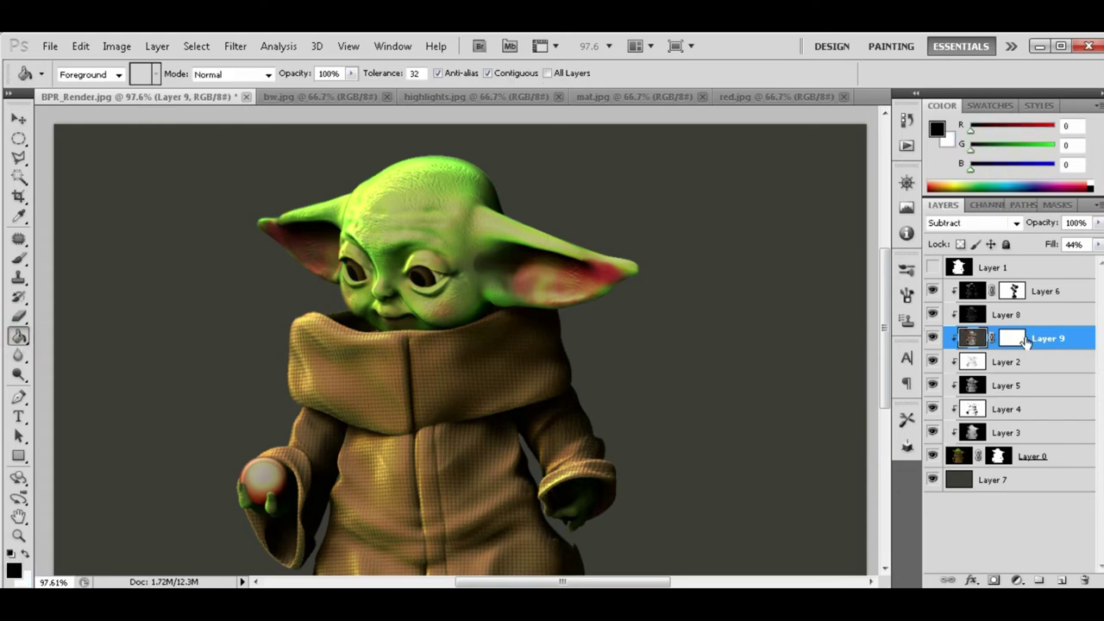
{"action": "left_click", "coordinate": [1024, 341]}
{"action": "left_click", "coordinate": [716, 314]}
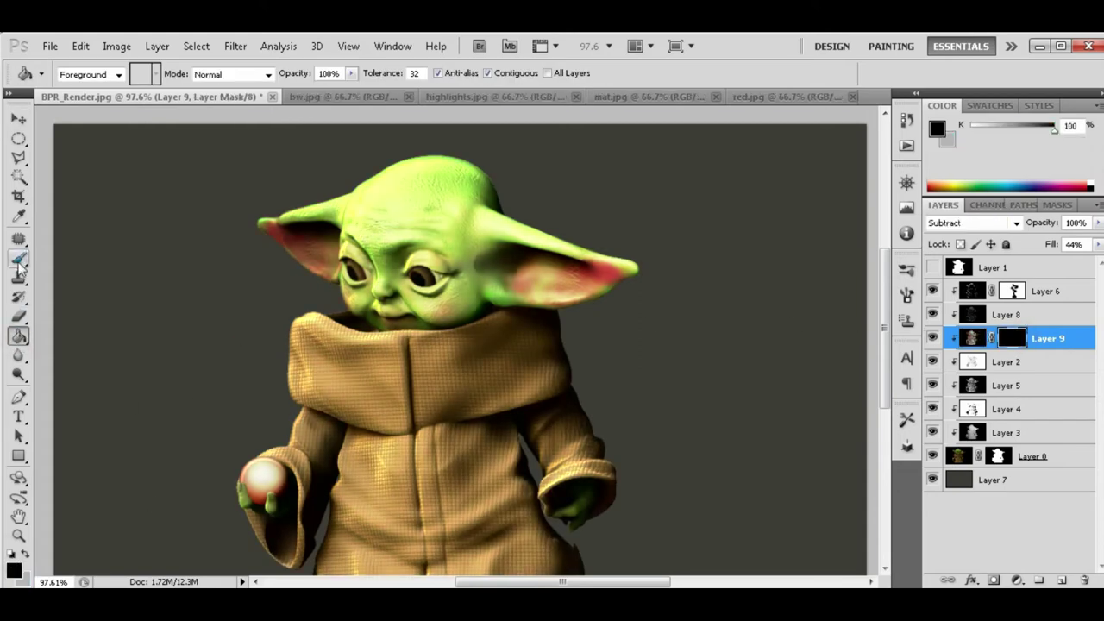
Brush grey into Layer 9's mask over the right ear, robe, cheek and nose.
{"action": "left_click_drag", "start_coordinate": [19, 259], "coordinate": [95, 257]}
{"action": "left_click", "coordinate": [25, 556]}
{"action": "mouse_move", "coordinate": [565, 223]}
{"action": "left_mouse_down"}
{"action": "mouse_move", "coordinate": [487, 360]}
{"action": "mouse_move", "coordinate": [525, 423]}
{"action": "mouse_move", "coordinate": [493, 409]}
{"action": "mouse_move", "coordinate": [517, 517]}
{"action": "mouse_move", "coordinate": [483, 574]}
{"action": "mouse_move", "coordinate": [418, 448]}
{"action": "mouse_move", "coordinate": [376, 485]}
{"action": "left_mouse_up"}
{"action": "mouse_move", "coordinate": [415, 435]}
{"action": "left_mouse_down"}
{"action": "mouse_move", "coordinate": [471, 402]}
{"action": "mouse_move", "coordinate": [506, 424]}
{"action": "mouse_move", "coordinate": [509, 515]}
{"action": "left_mouse_up"}
{"action": "mouse_move", "coordinate": [326, 569]}
{"action": "left_mouse_down"}
{"action": "mouse_move", "coordinate": [320, 517]}
{"action": "mouse_move", "coordinate": [333, 457]}
{"action": "mouse_move", "coordinate": [282, 549]}
{"action": "left_mouse_up"}
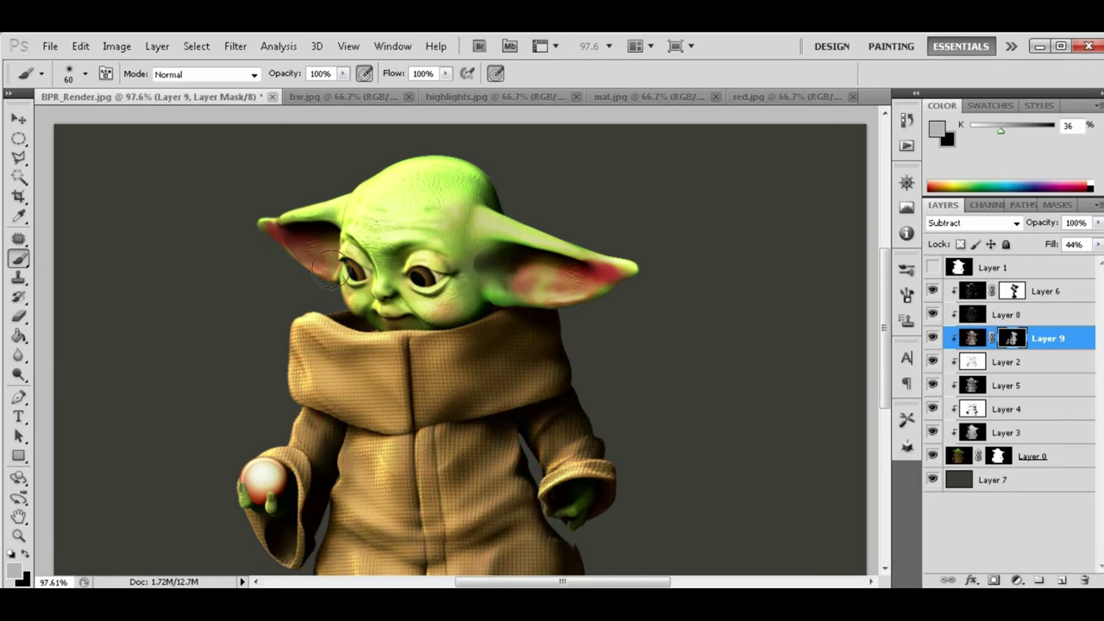
{"action": "mouse_move", "coordinate": [397, 294]}
{"action": "left_mouse_down"}
{"action": "mouse_move", "coordinate": [360, 268]}
{"action": "mouse_move", "coordinate": [336, 276]}
{"action": "left_mouse_up"}
{"action": "key", "text": "ctrl+0"}
{"action": "key", "text": "ctrl+0"}
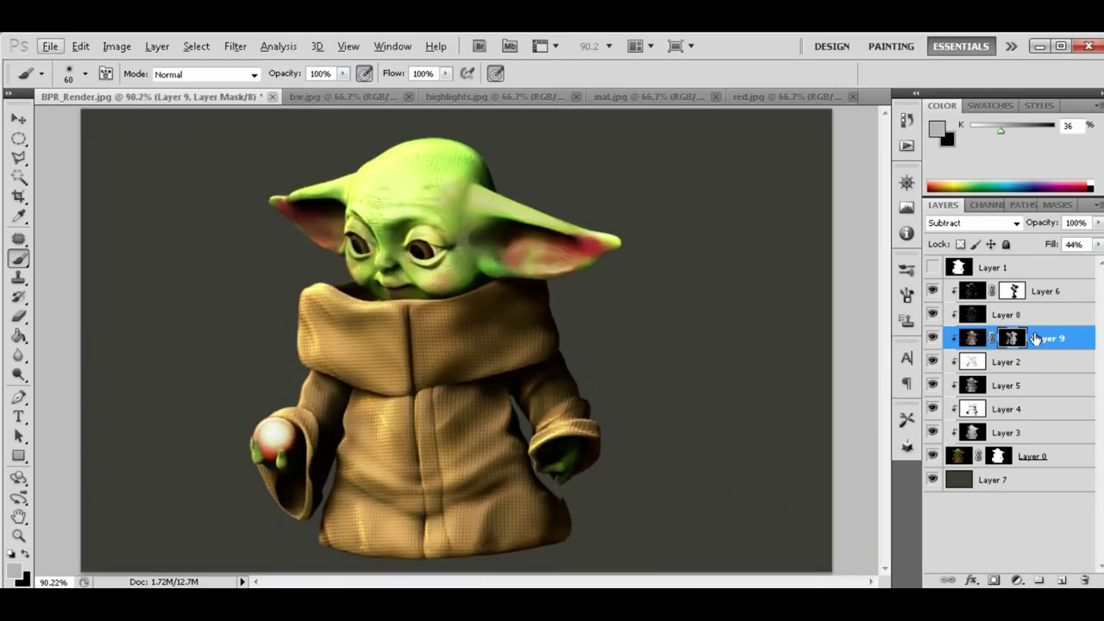
Open the blue.jpg render pass, then return to the main composite.
{"action": "left_click", "coordinate": [50, 46]}
{"action": "left_click", "coordinate": [74, 81]}
{"action": "left_click", "coordinate": [440, 155]}
{"action": "double_click", "coordinate": [440, 156]}
{"action": "left_click", "coordinate": [509, 96]}
{"action": "left_click", "coordinate": [357, 95]}
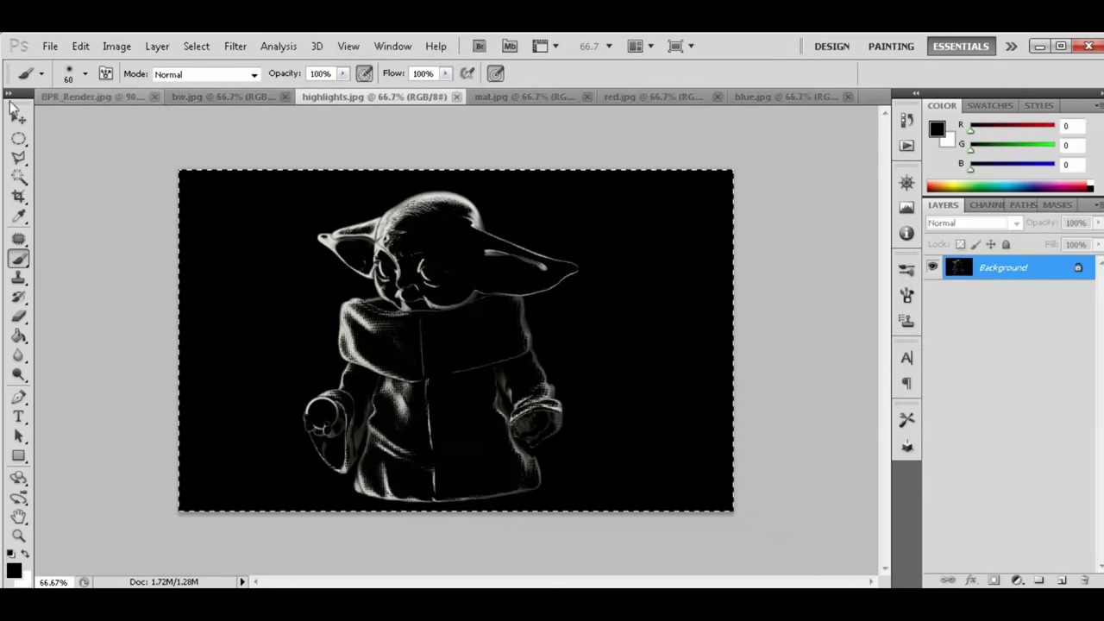
{"action": "left_click", "coordinate": [99, 96]}
Compare blend modes on Layer 10 and settle it on Screen.
{"action": "left_click", "coordinate": [1051, 362]}
{"action": "left_click", "coordinate": [974, 223]}
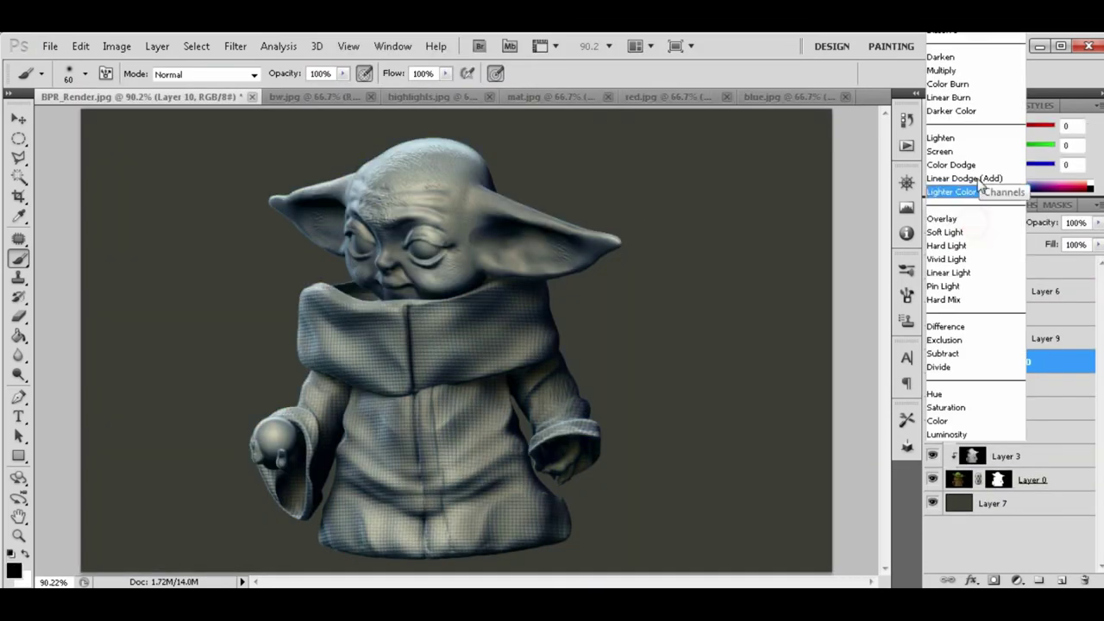
{"action": "left_click", "coordinate": [948, 190]}
{"action": "key", "text": "Up"}
{"action": "key", "text": "Up"}
{"action": "key", "text": "Up"}
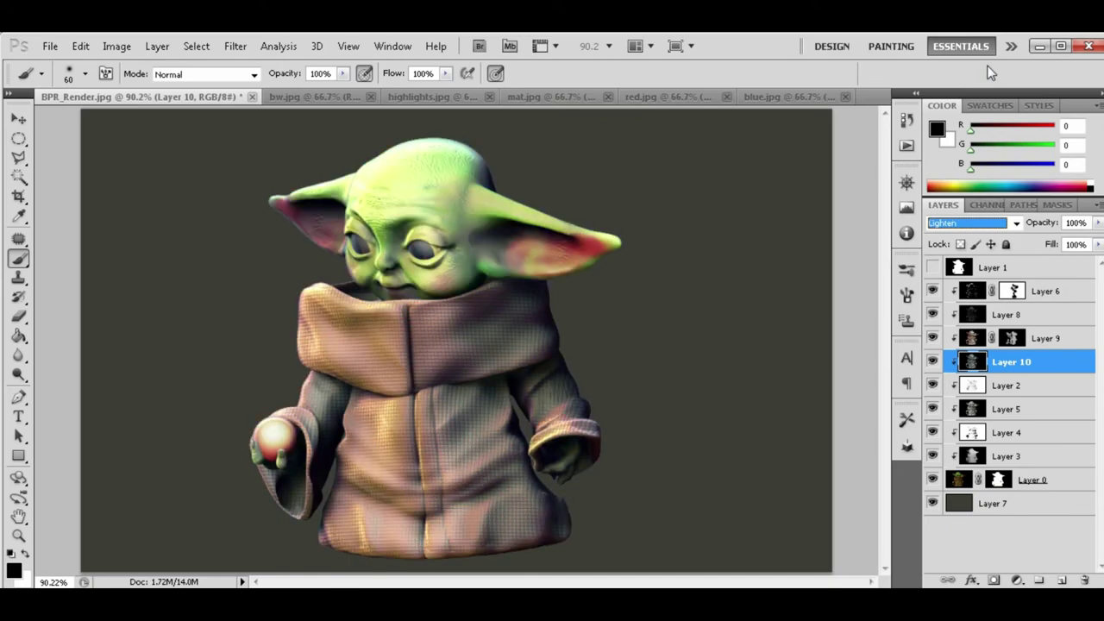
{"action": "key", "text": "Down"}
{"action": "key", "text": "Up"}
{"action": "key", "text": "Down"}
{"action": "key", "text": "Down"}
{"action": "key", "text": "Up"}
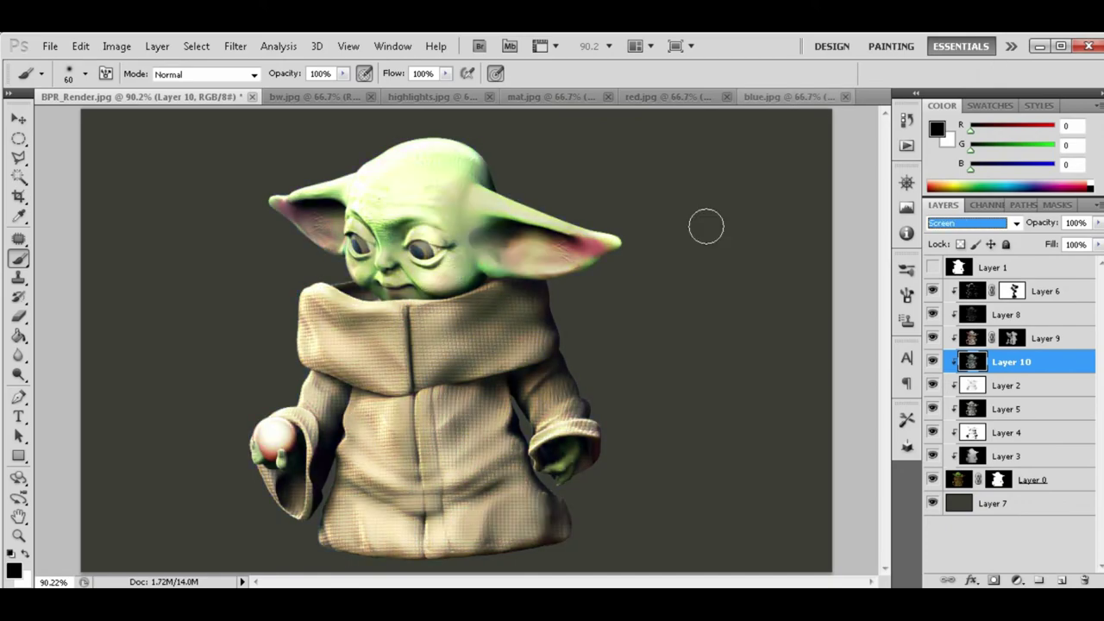
Add a layer mask to Layer 10 and fill it with black.
{"action": "left_click", "coordinate": [994, 580]}
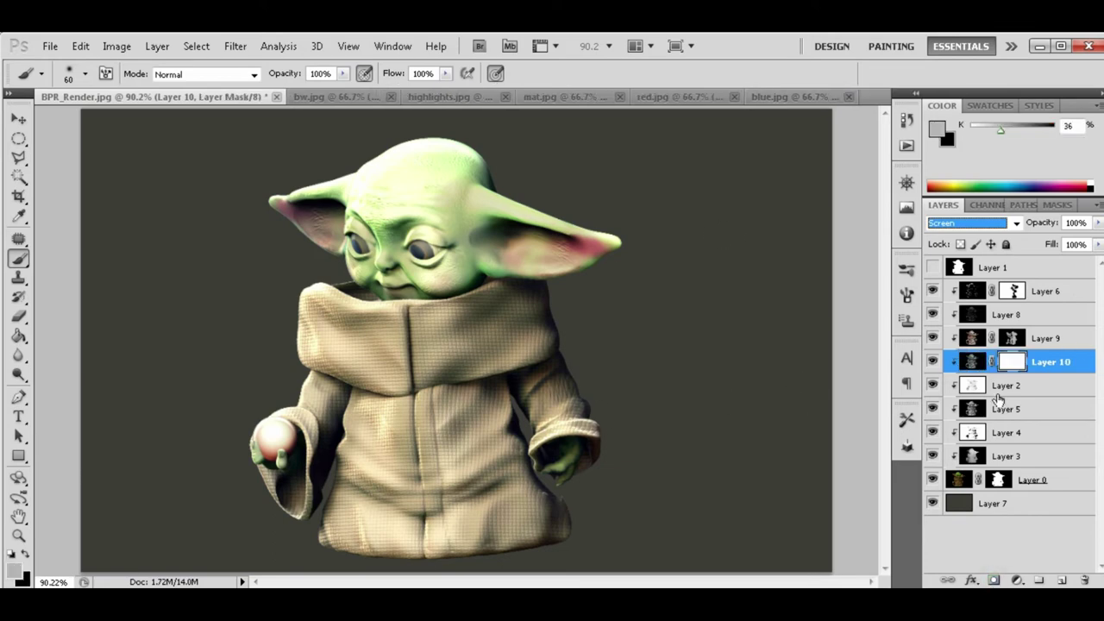
{"action": "left_click", "coordinate": [23, 557]}
{"action": "left_click", "coordinate": [19, 336]}
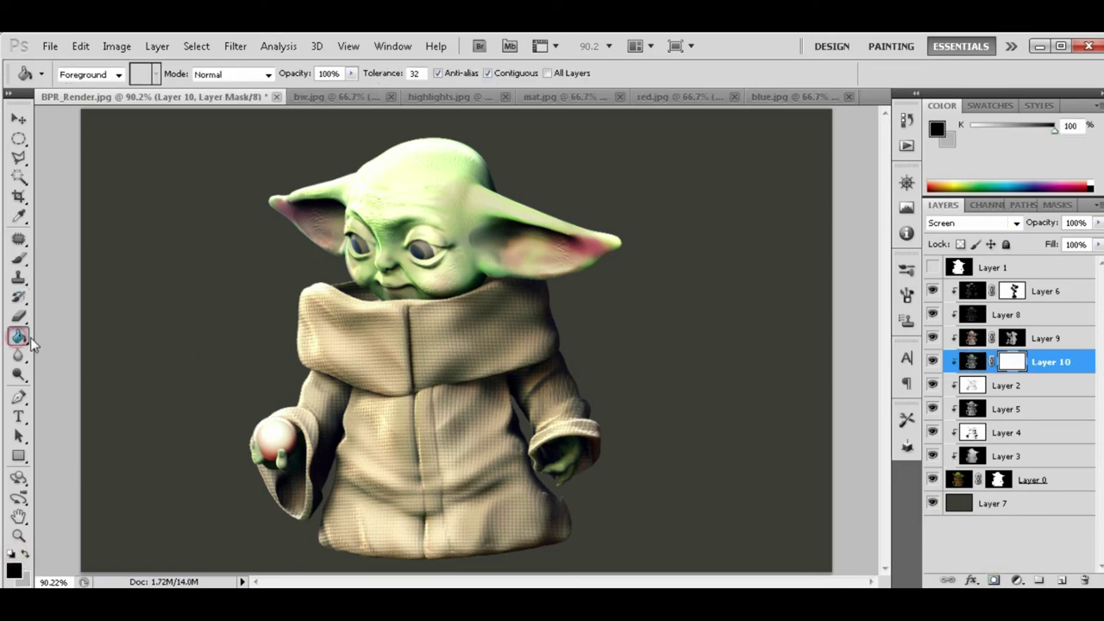
{"action": "left_click", "coordinate": [203, 304]}
Paint the mask in light grey over the ears, forehead, head top and cheek.
{"action": "left_click", "coordinate": [26, 555]}
{"action": "scroll", "coordinate": [419, 178], "scroll_direction": "up", "scroll_amount": 3}
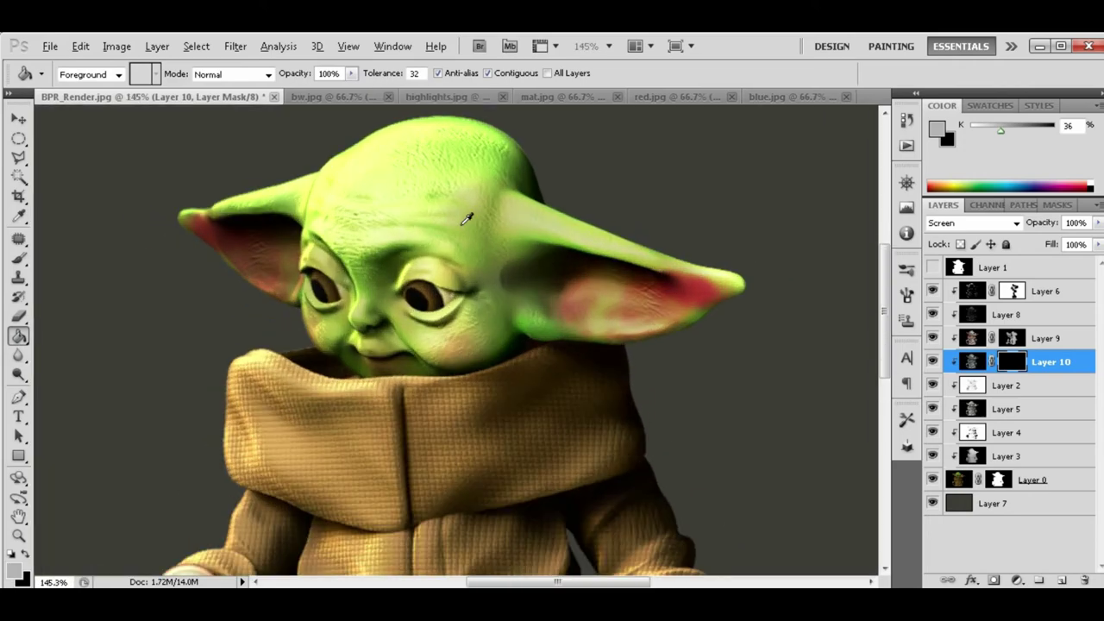
{"action": "key", "text": "b"}
{"action": "mouse_move", "coordinate": [509, 276]}
{"action": "left_mouse_down"}
{"action": "mouse_move", "coordinate": [517, 246]}
{"action": "mouse_move", "coordinate": [673, 285]}
{"action": "mouse_move", "coordinate": [552, 216]}
{"action": "left_mouse_up"}
{"action": "mouse_move", "coordinate": [361, 227]}
{"action": "left_mouse_down"}
{"action": "mouse_move", "coordinate": [444, 178]}
{"action": "mouse_move", "coordinate": [496, 251]}
{"action": "mouse_move", "coordinate": [592, 303]}
{"action": "left_mouse_up"}
{"action": "mouse_move", "coordinate": [284, 220]}
{"action": "left_mouse_down"}
{"action": "mouse_move", "coordinate": [261, 216]}
{"action": "mouse_move", "coordinate": [294, 293]}
{"action": "mouse_move", "coordinate": [363, 362]}
{"action": "left_mouse_up"}
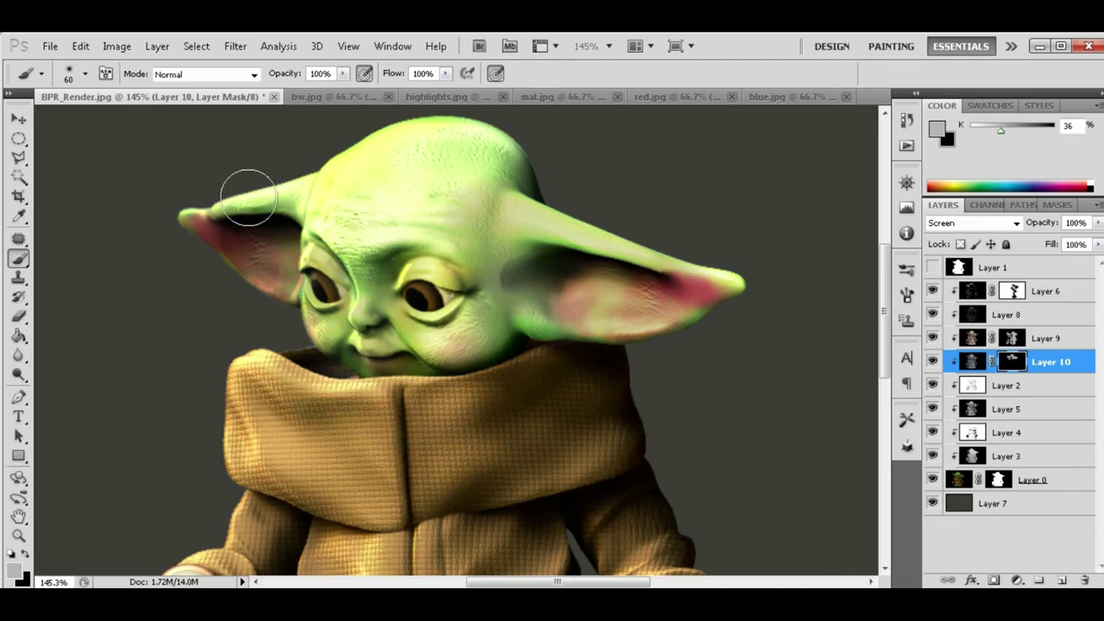
Reduce the brush size to 36 and lower Layer 10's fill to 75%.
{"action": "key", "text": "ctrl+0"}
{"action": "scroll", "coordinate": [265, 429], "scroll_direction": "up", "scroll_amount": 4}
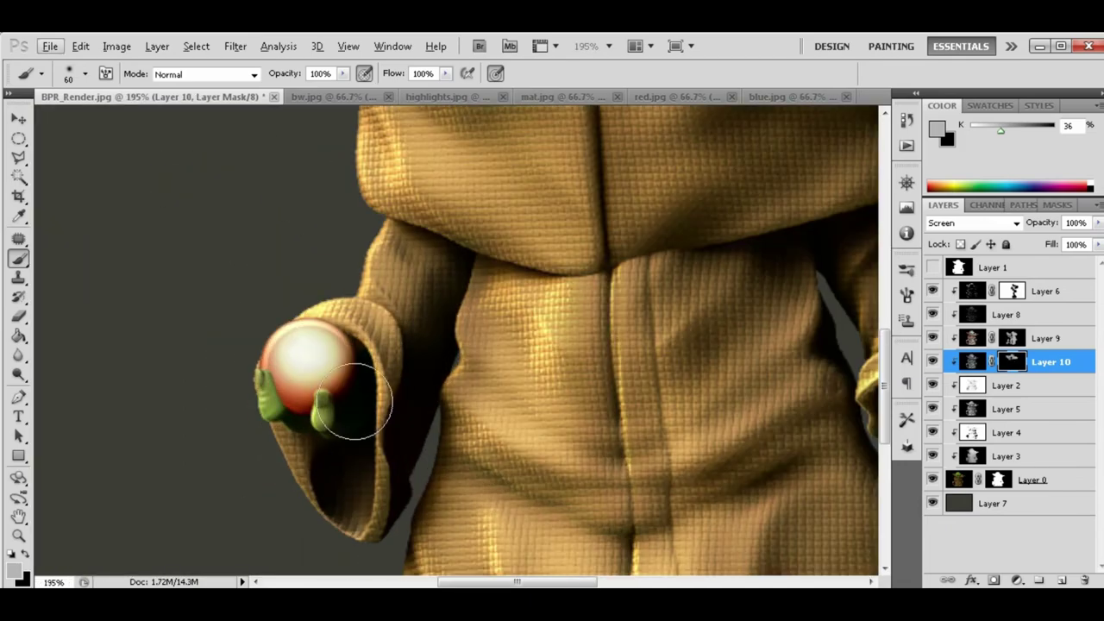
{"action": "left_click", "coordinate": [84, 74]}
{"action": "left_click_drag", "start_coordinate": [77, 117], "coordinate": [58, 126]}
{"action": "key", "text": "Return"}
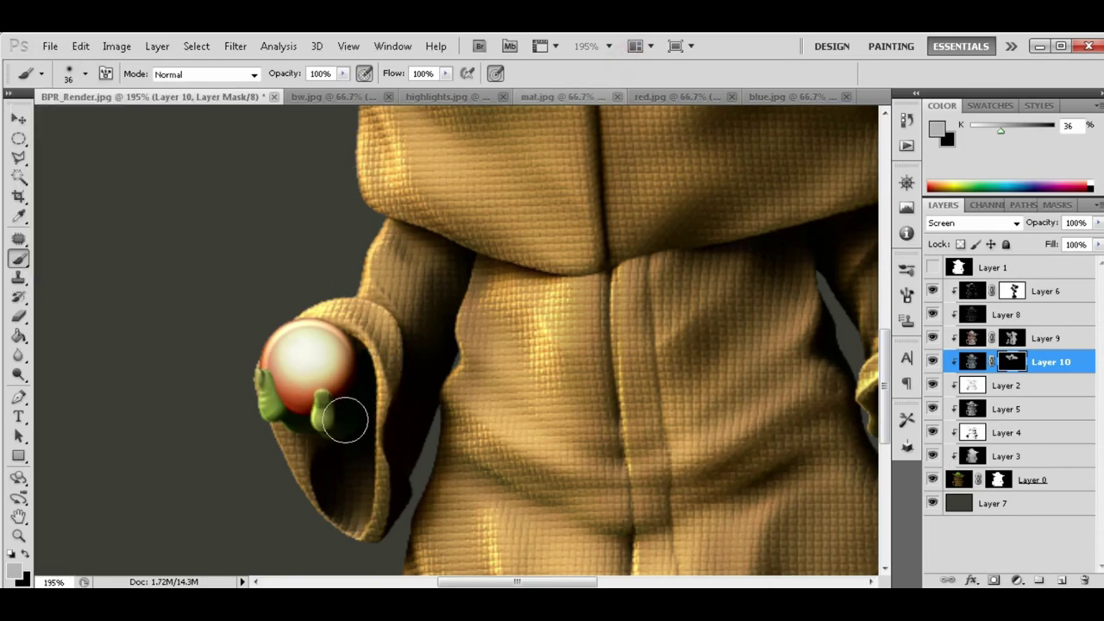
{"action": "scroll", "coordinate": [281, 423], "scroll_direction": "down", "scroll_amount": 2}
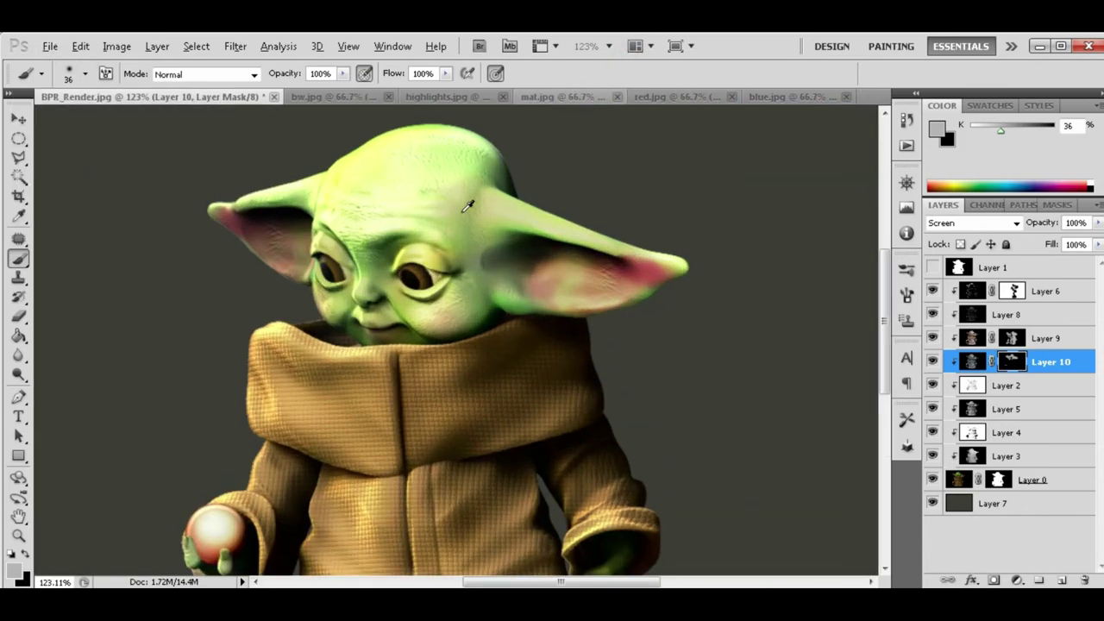
{"action": "left_click_drag", "start_coordinate": [1097, 245], "coordinate": [1070, 269]}
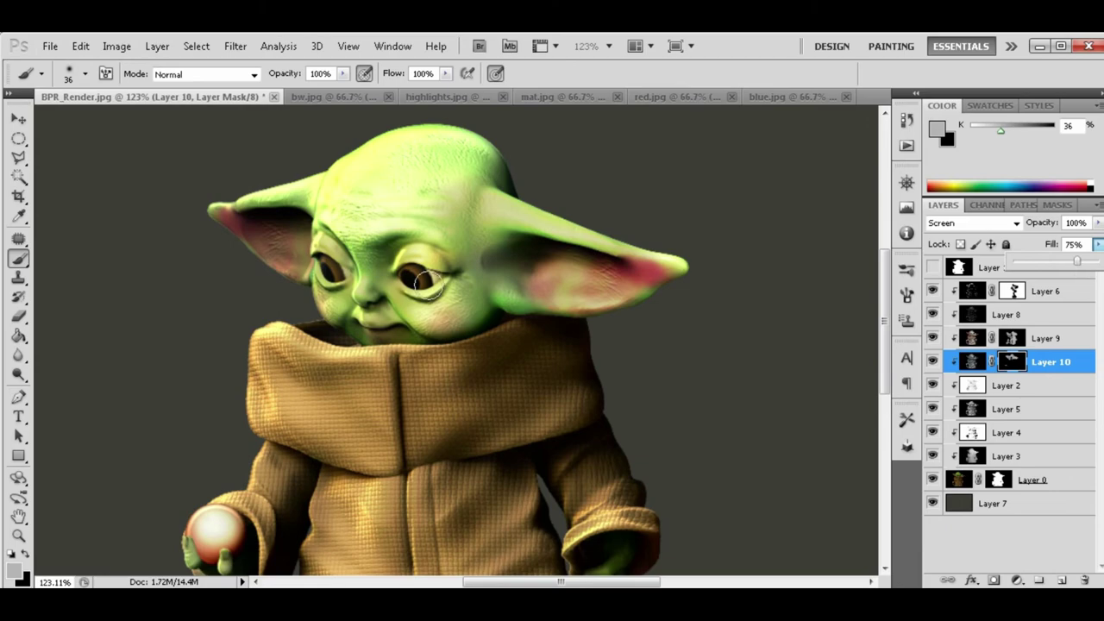
Browse the render pass folder to open another pass.
{"action": "left_click", "coordinate": [50, 46]}
{"action": "left_click", "coordinate": [259, 78]}
{"action": "scroll", "coordinate": [764, 291], "scroll_direction": "down", "scroll_amount": 3}
Open sketch.jpg and paste it into BPR_Render as a new layer above Layer 2.
{"action": "left_click", "coordinate": [449, 315]}
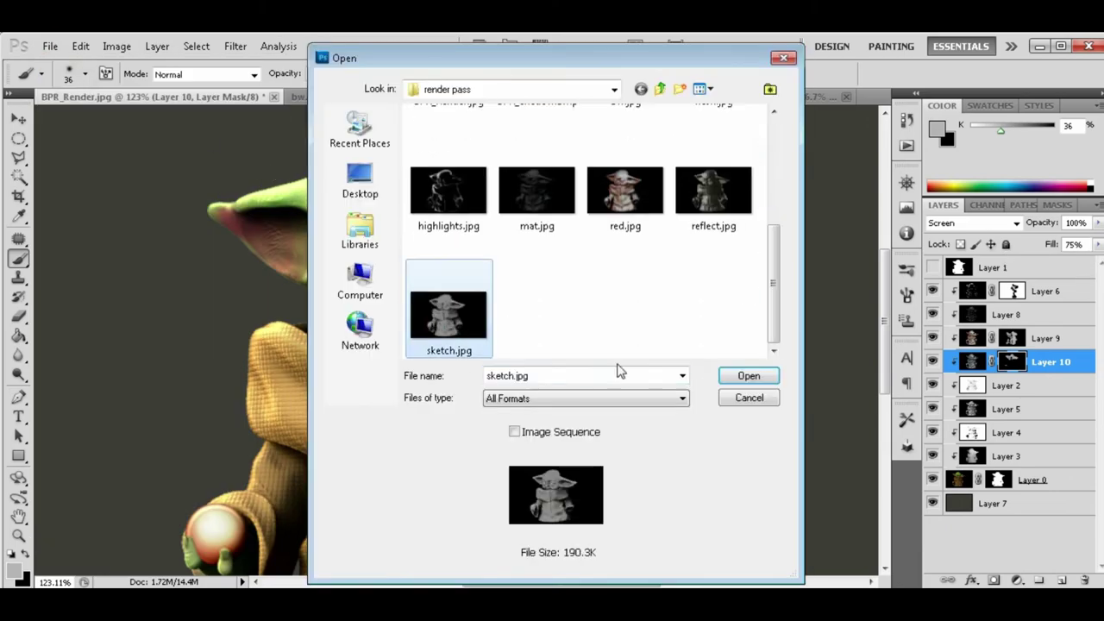
{"action": "key", "text": "Return"}
{"action": "key", "text": "g"}
{"action": "left_click", "coordinate": [97, 97]}
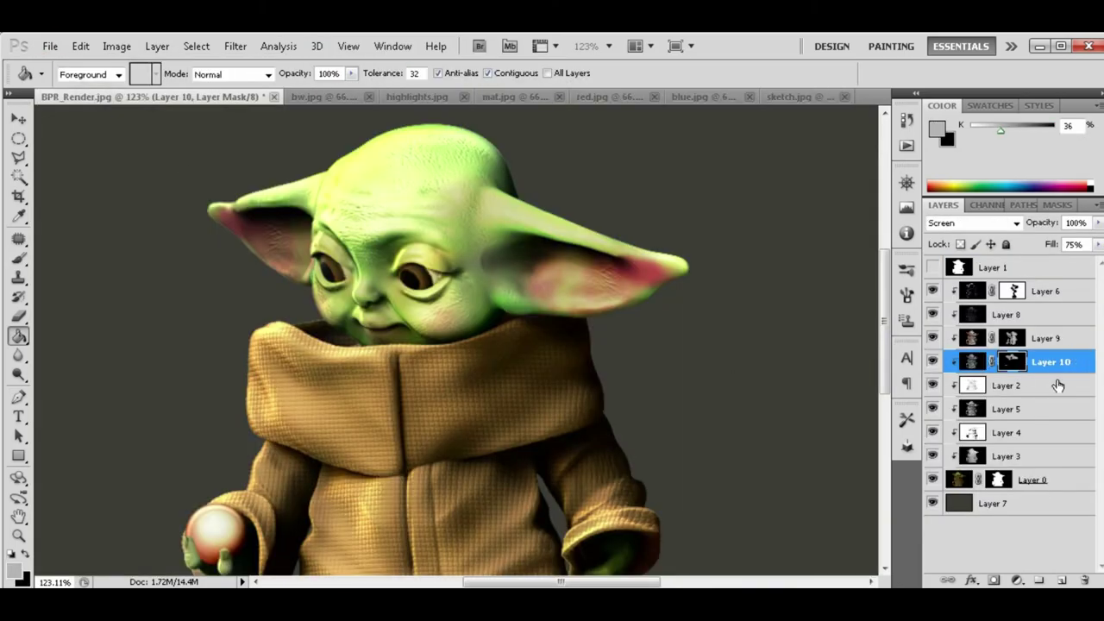
{"action": "left_click", "coordinate": [1058, 385]}
{"action": "key", "text": "ctrl+alt+shift+e"}
Boost the sketch layer's contrast with an S-shaped Curves adjustment.
{"action": "key", "text": "ctrl+m"}
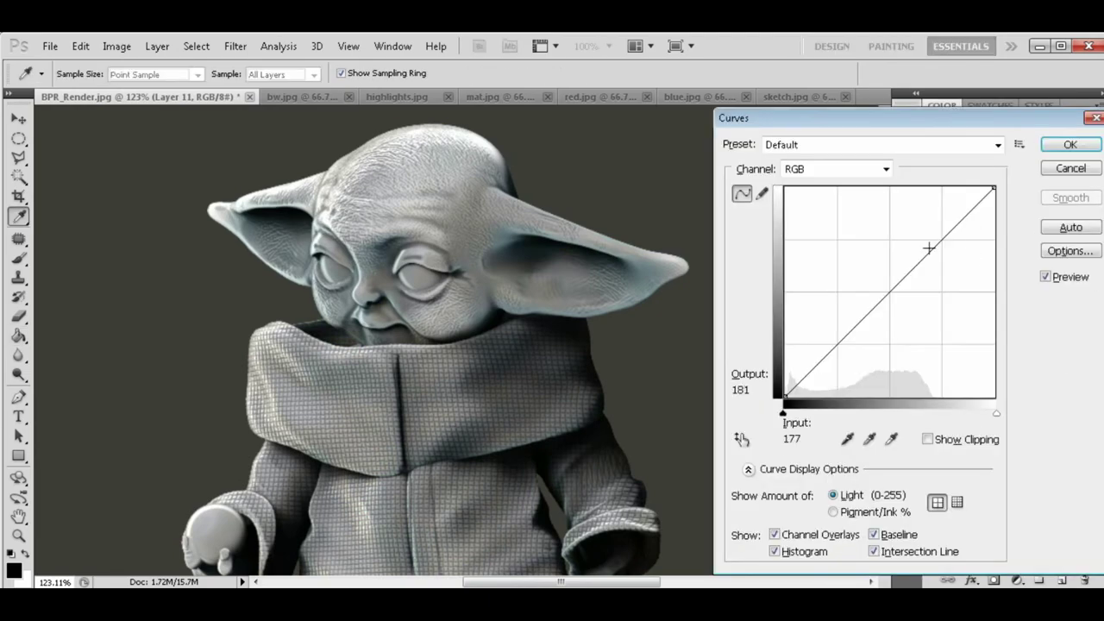
{"action": "left_click_drag", "start_coordinate": [929, 249], "coordinate": [917, 240]}
{"action": "left_click_drag", "start_coordinate": [831, 345], "coordinate": [830, 355]}
{"action": "left_click", "coordinate": [1091, 147]}
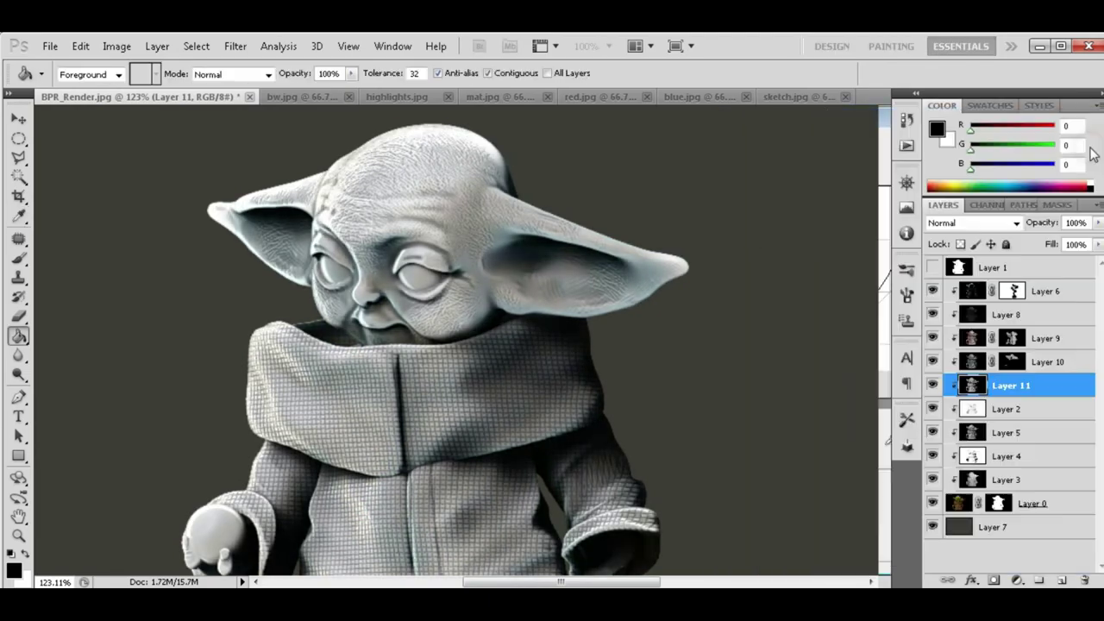
Compare blend modes on Layer 11, then set it to Overlay at 29% fill.
{"action": "left_click", "coordinate": [973, 223]}
{"action": "left_click", "coordinate": [991, 80]}
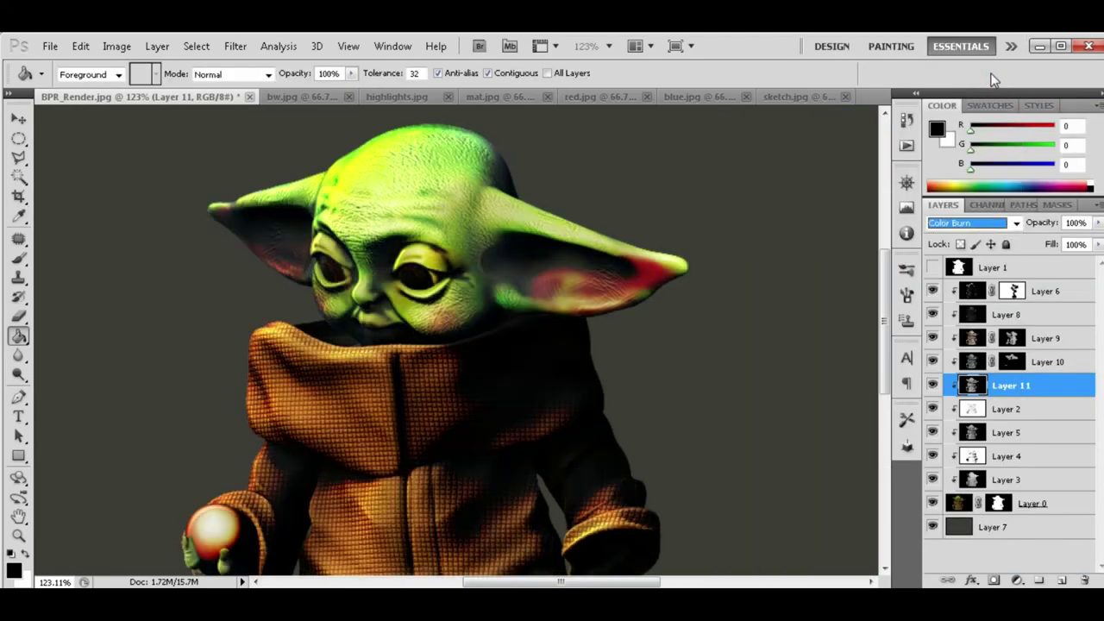
{"action": "key", "text": "Down"}
{"action": "key", "text": "Down"}
{"action": "key", "text": "Down"}
{"action": "key", "text": "Down"}
{"action": "key", "text": "Down"}
{"action": "key", "text": "Down"}
{"action": "key", "text": "Down"}
{"action": "key", "text": "Down"}
{"action": "key", "text": "Down"}
{"action": "key", "text": "Down"}
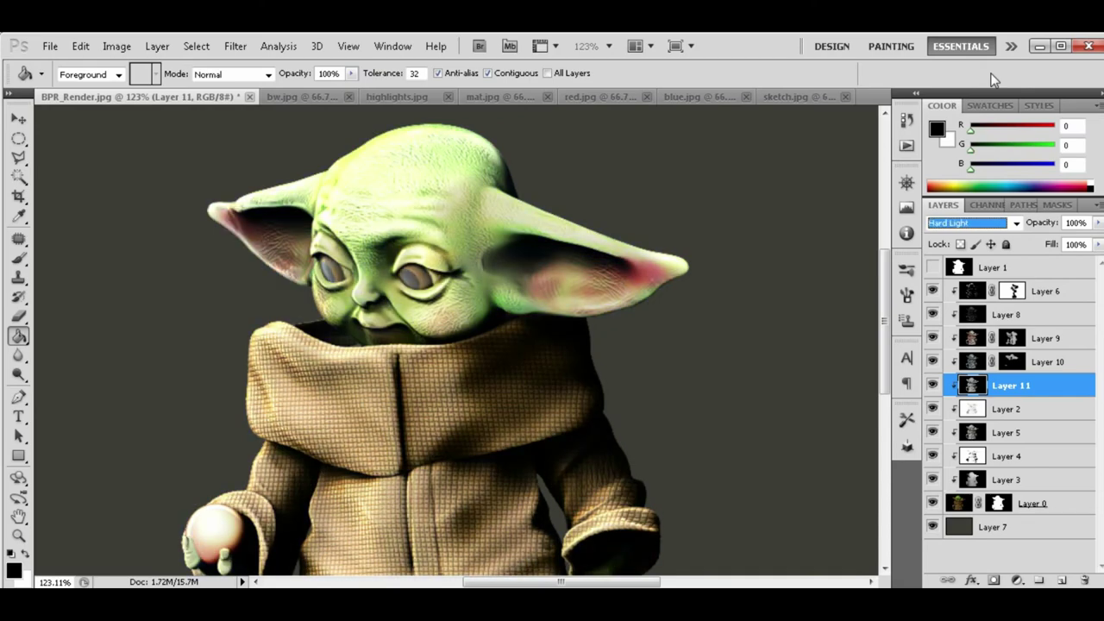
{"action": "key", "text": "Down"}
{"action": "key", "text": "Down"}
{"action": "key", "text": "Down"}
{"action": "key", "text": "Down"}
{"action": "key", "text": "Down"}
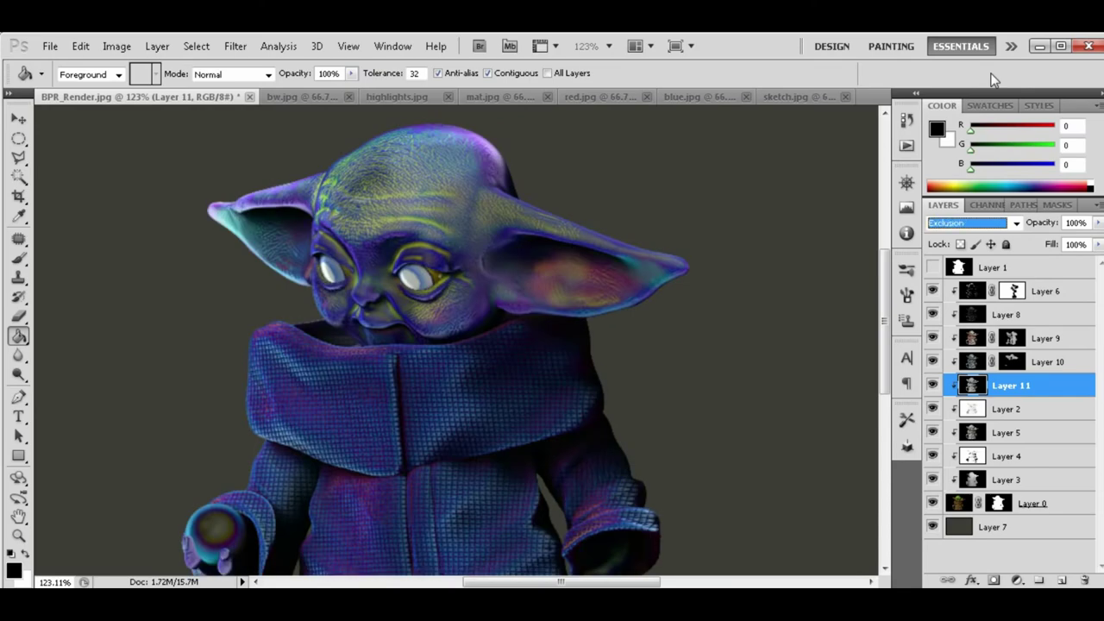
{"action": "key", "text": "Down"}
{"action": "key", "text": "Down"}
{"action": "key", "text": "Down"}
{"action": "key", "text": "Down"}
{"action": "key", "text": "Down"}
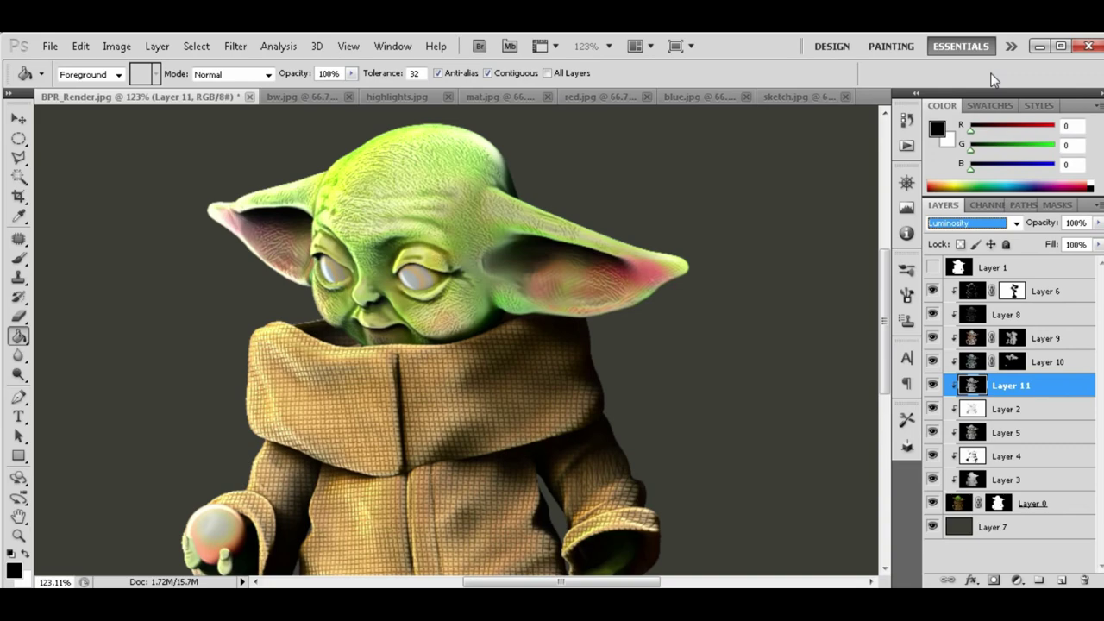
{"action": "key", "text": "Up"}
{"action": "key", "text": "Up"}
{"action": "key", "text": "Up"}
{"action": "key", "text": "Up"}
{"action": "key", "text": "Up"}
{"action": "key", "text": "Up"}
{"action": "key", "text": "Up"}
{"action": "key", "text": "Up"}
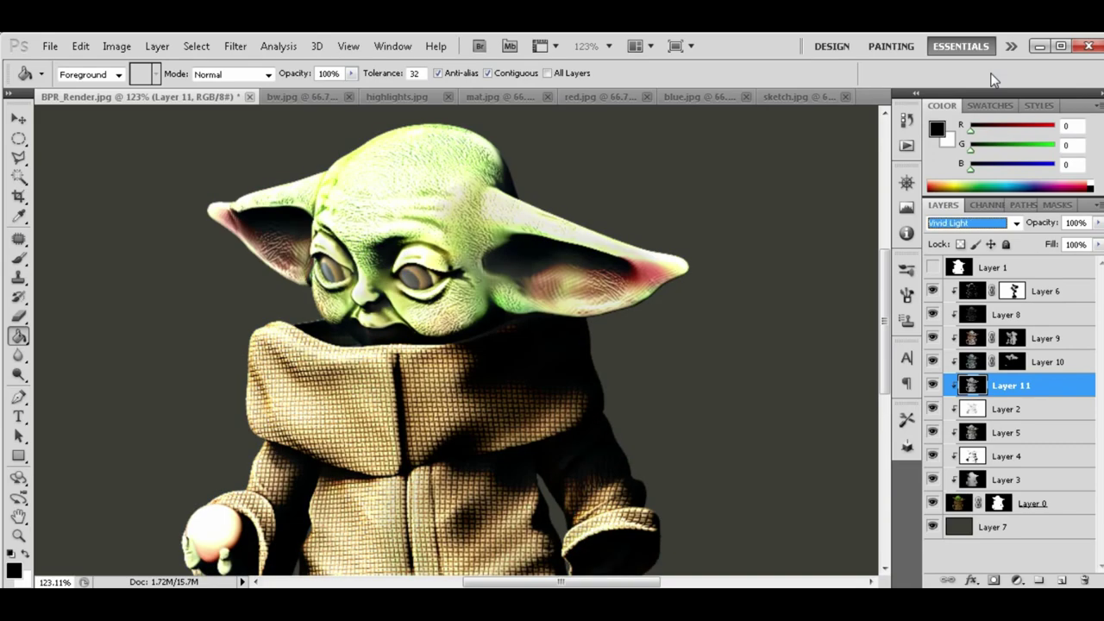
{"action": "key", "text": "Up"}
{"action": "key", "text": "Up"}
{"action": "key", "text": "Up"}
{"action": "key", "text": "Up"}
{"action": "key", "text": "Up"}
{"action": "key", "text": "Up"}
{"action": "key", "text": "Up"}
{"action": "key", "text": "Up"}
{"action": "key", "text": "Up"}
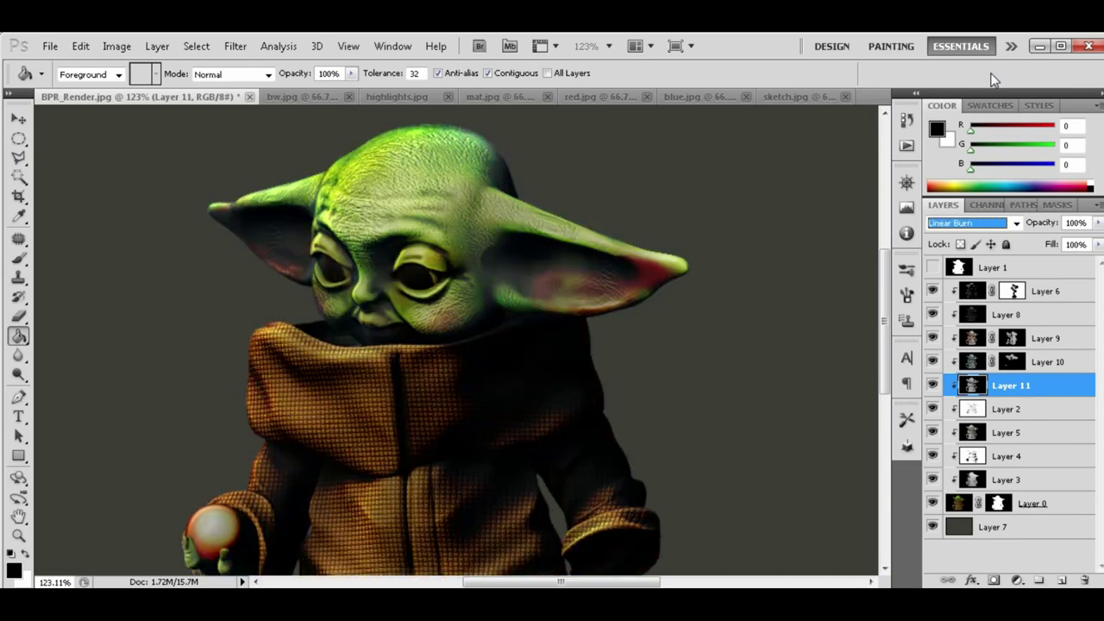
{"action": "left_click", "coordinate": [1015, 222]}
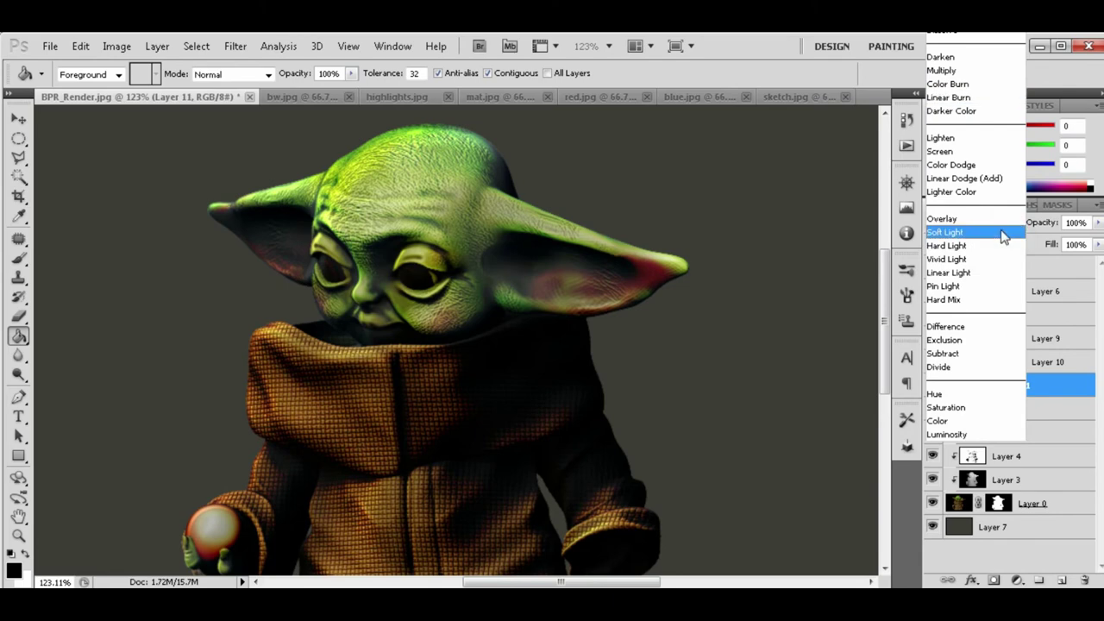
{"action": "left_click", "coordinate": [950, 223]}
{"action": "left_click", "coordinate": [1098, 244]}
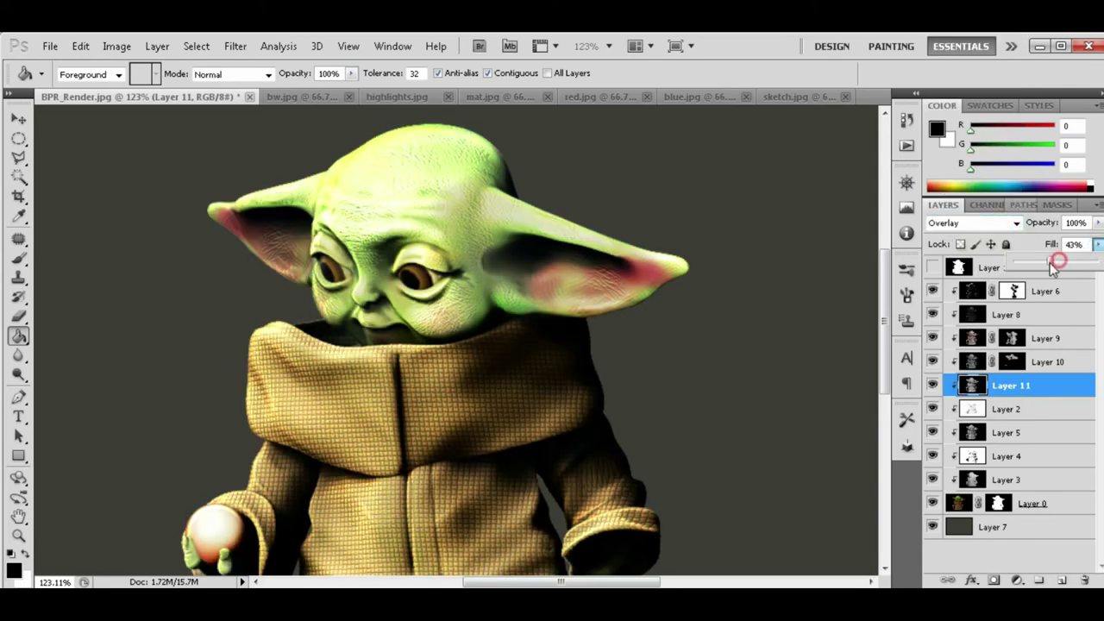
{"action": "left_click_drag", "start_coordinate": [1094, 261], "coordinate": [1046, 263]}
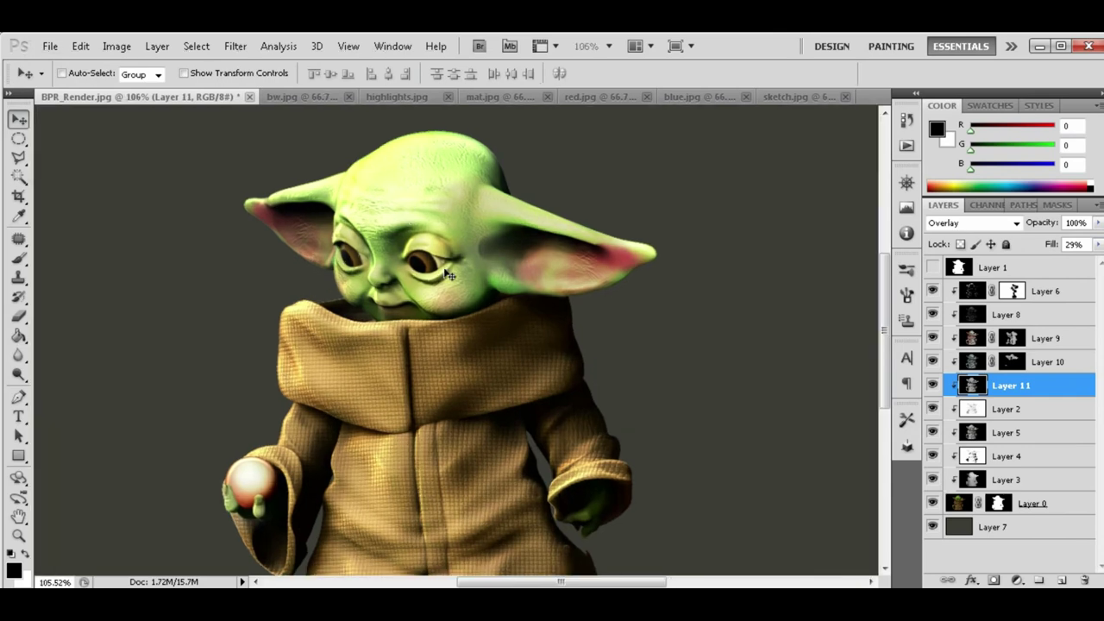
Select Layer 6 and add a Curves adjustment layer that brightens it.
{"action": "left_click", "coordinate": [50, 46]}
{"action": "left_click", "coordinate": [1044, 291]}
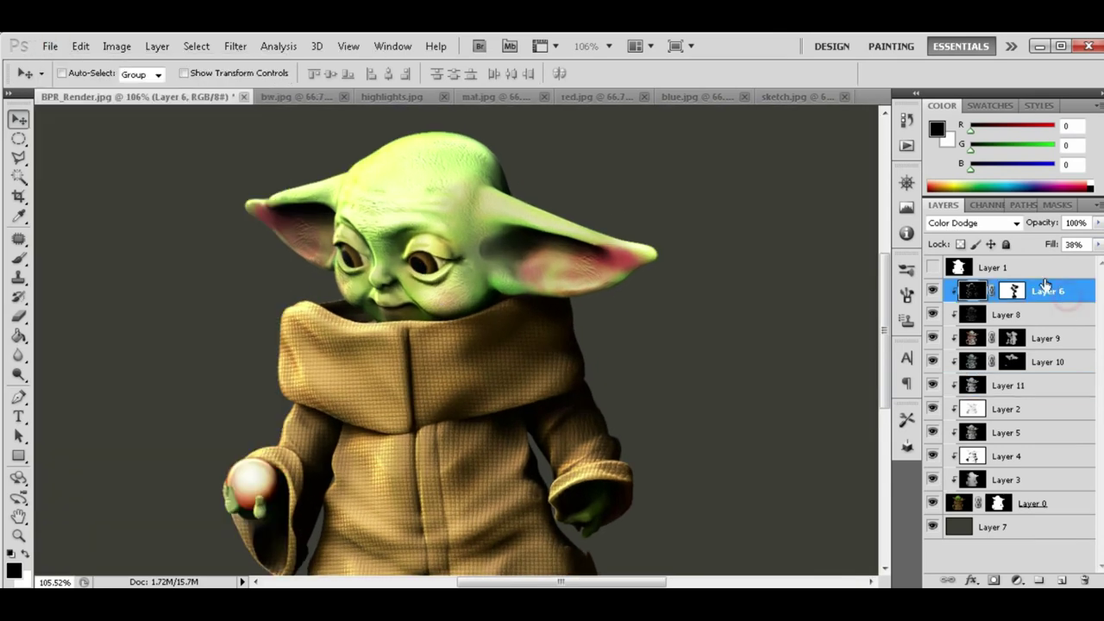
{"action": "left_click", "coordinate": [1041, 273]}
{"action": "left_click", "coordinate": [1051, 294]}
{"action": "left_click", "coordinate": [1018, 580]}
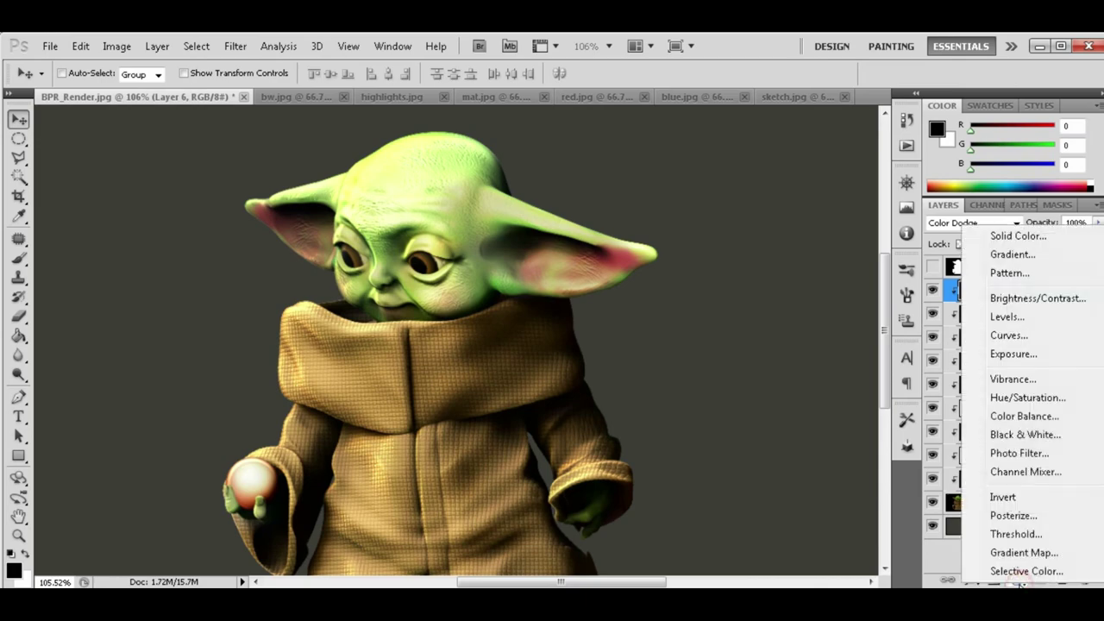
{"action": "left_click", "coordinate": [1046, 334]}
{"action": "left_click_drag", "start_coordinate": [787, 275], "coordinate": [786, 267]}
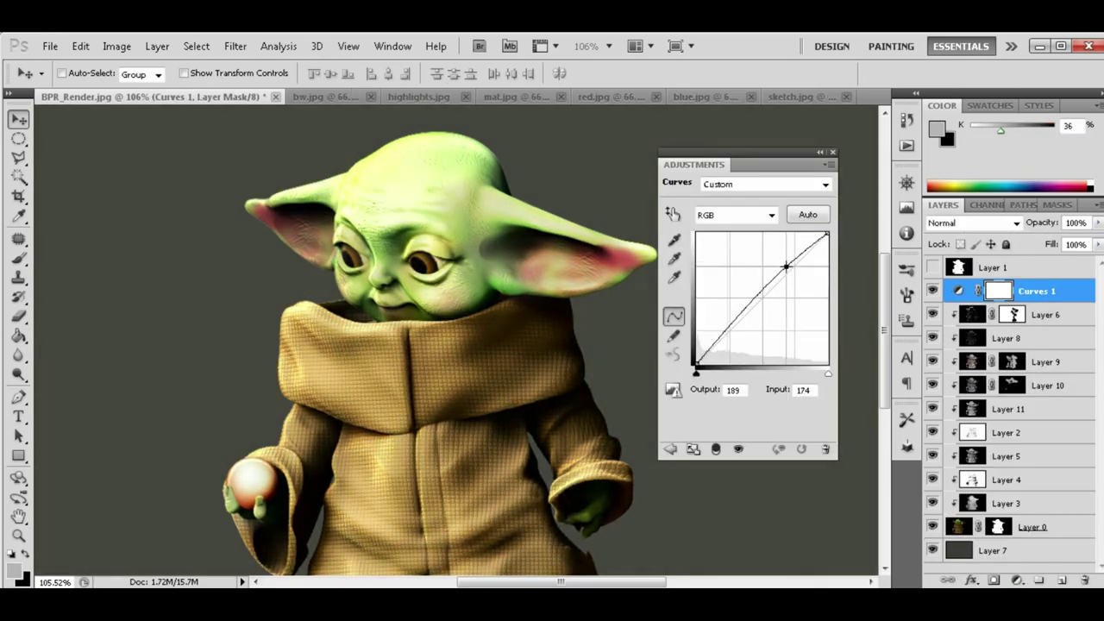
{"action": "left_click_drag", "start_coordinate": [727, 331], "coordinate": [727, 327]}
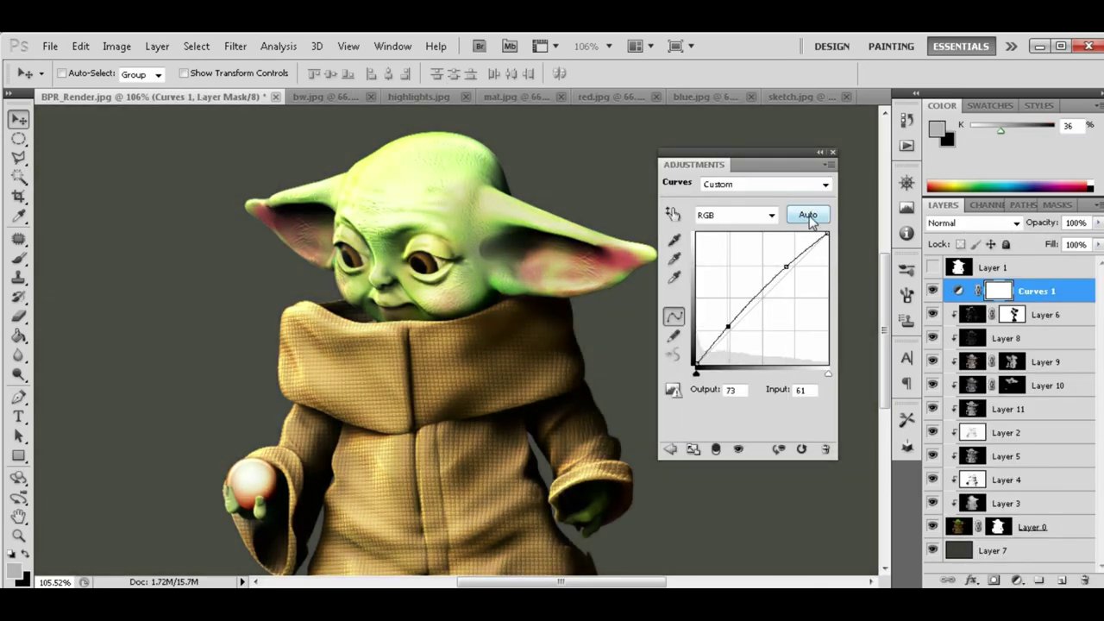
{"action": "left_click", "coordinate": [833, 152]}
Hide and then delete the Curves 1 adjustment layer.
{"action": "scroll", "coordinate": [369, 273], "scroll_direction": "down", "scroll_amount": 2}
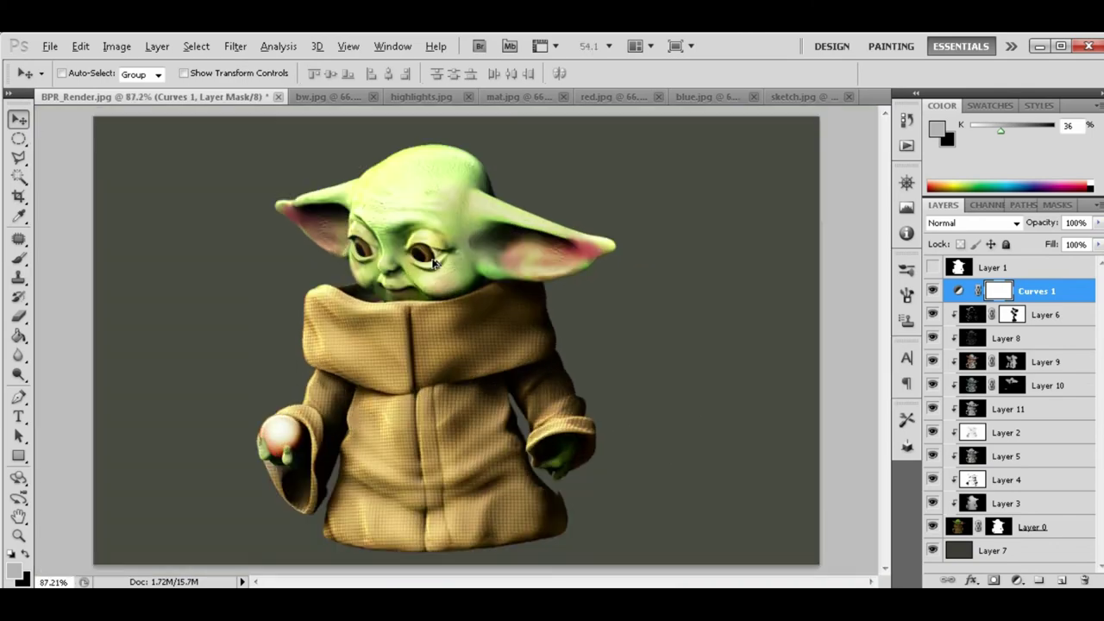
{"action": "left_click", "coordinate": [933, 291]}
{"action": "left_click", "coordinate": [1085, 580]}
{"action": "left_click", "coordinate": [522, 254]}
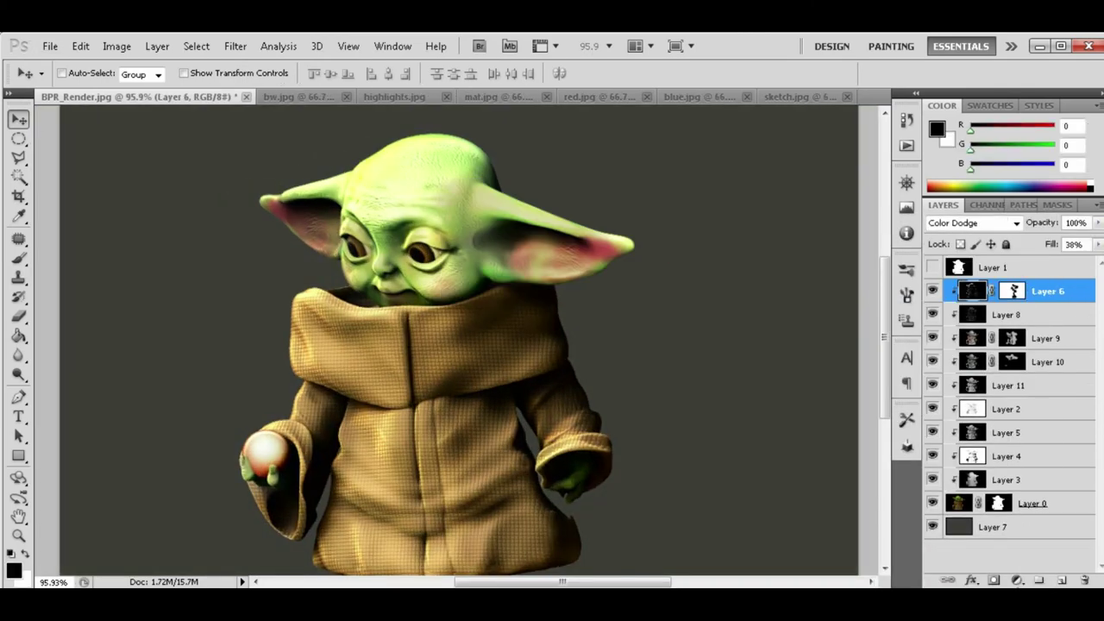
Add a Brightness/Contrast layer at brightness 21, clipped to Layer 6.
{"action": "left_click", "coordinate": [1017, 579]}
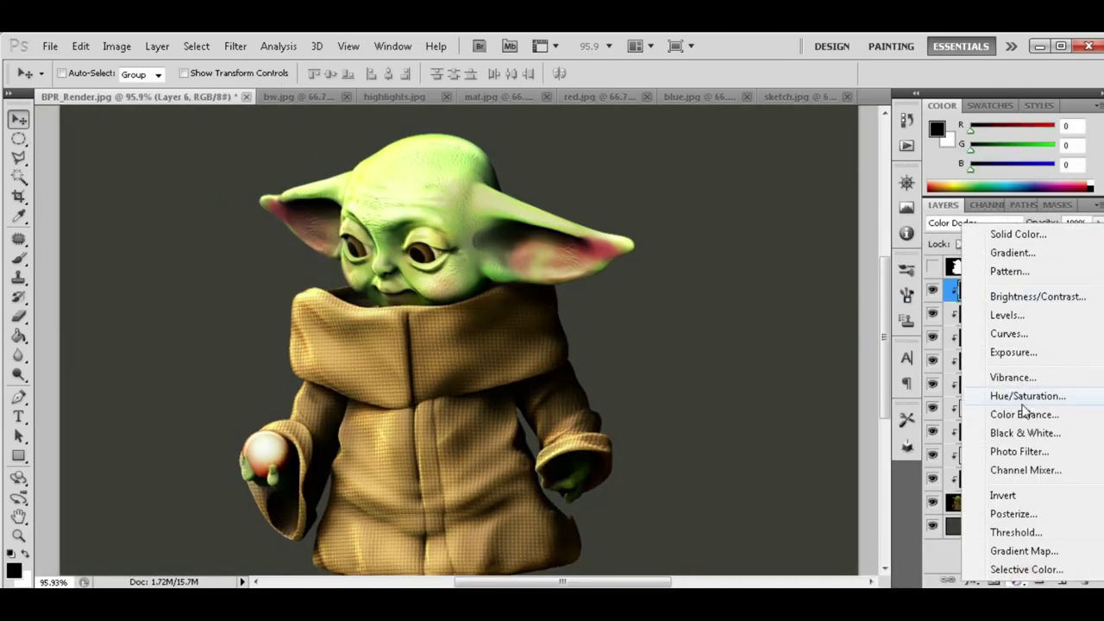
{"action": "left_click", "coordinate": [1051, 308]}
{"action": "mouse_move", "coordinate": [748, 224]}
{"action": "left_mouse_down"}
{"action": "mouse_move", "coordinate": [766, 230]}
{"action": "mouse_move", "coordinate": [782, 259]}
{"action": "mouse_move", "coordinate": [764, 256]}
{"action": "left_mouse_up"}
{"action": "left_click", "coordinate": [832, 151]}
{"action": "right_click", "coordinate": [1027, 291]}
{"action": "left_click", "coordinate": [949, 422]}
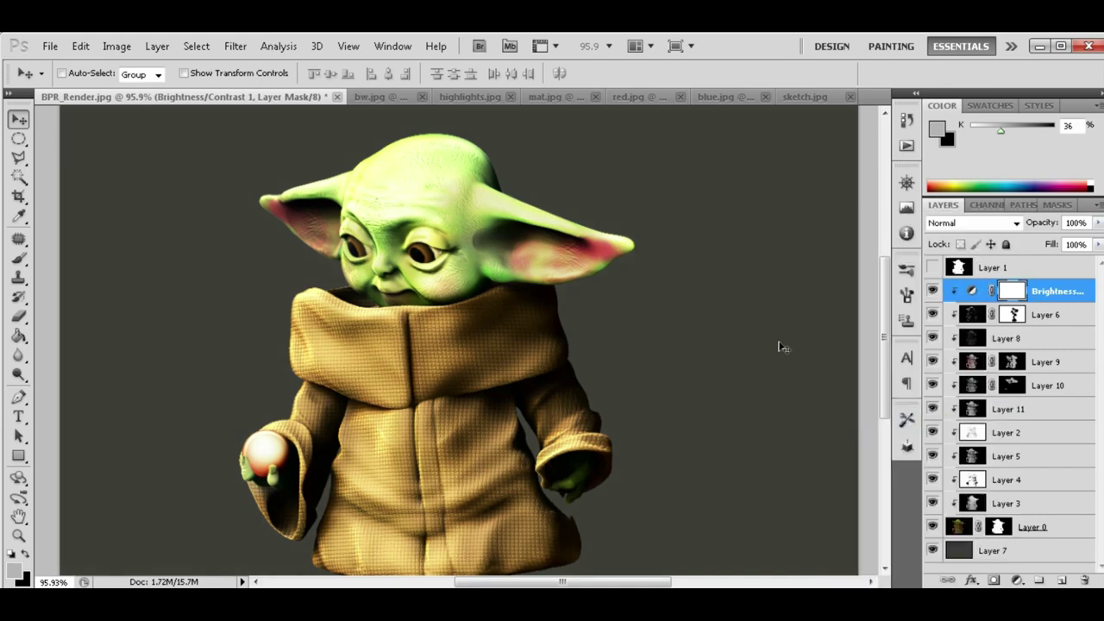
Lower Layer 6's fill to 58%.
{"action": "left_click", "coordinate": [1061, 314]}
{"action": "left_click", "coordinate": [1097, 244]}
{"action": "mouse_move", "coordinate": [1089, 264]}
{"action": "left_mouse_down"}
{"action": "mouse_move", "coordinate": [1030, 260]}
{"action": "mouse_move", "coordinate": [1049, 268]}
{"action": "left_mouse_up"}
Try Linear Dodge (Add) on Layer 6 with fill around 37–49%.
{"action": "left_click", "coordinate": [973, 222]}
{"action": "left_click", "coordinate": [997, 188]}
{"action": "left_click", "coordinate": [1097, 244]}
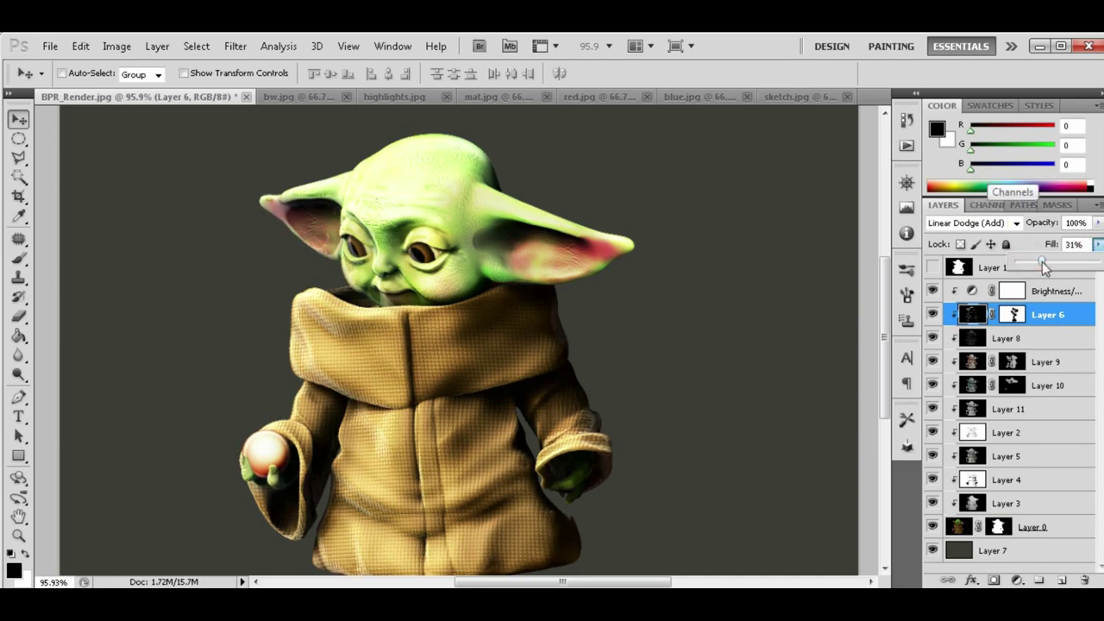
{"action": "scroll", "coordinate": [419, 176], "scroll_direction": "up", "scroll_amount": 3}
{"action": "left_click", "coordinate": [1097, 244]}
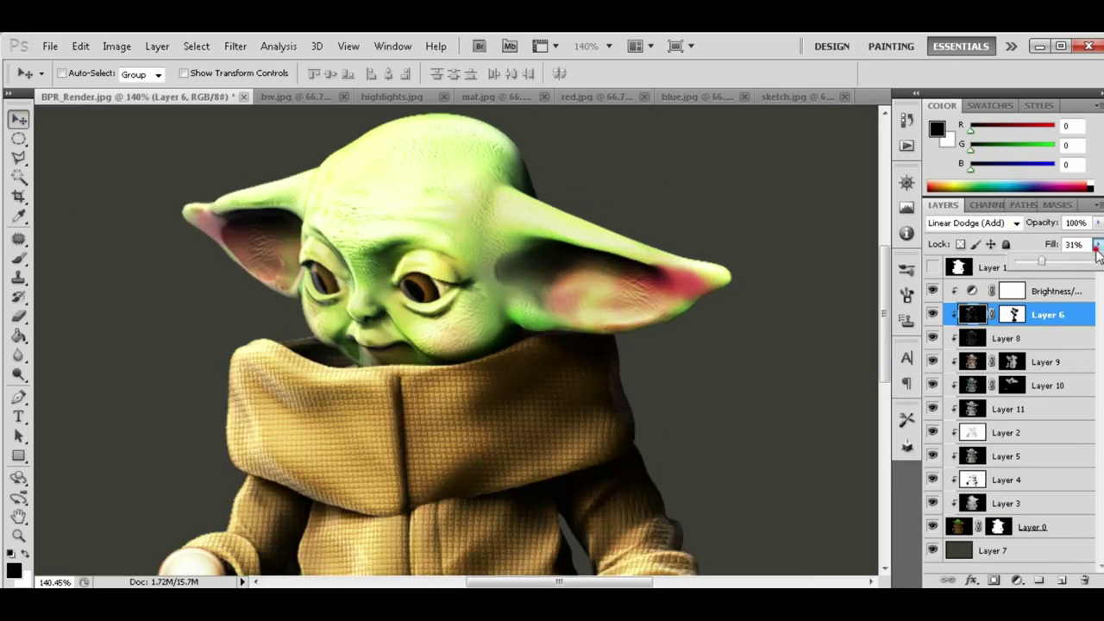
{"action": "left_click_drag", "start_coordinate": [1054, 267], "coordinate": [1068, 267]}
Try Lighter Color, then return Layer 6 to Color Dodge at 47% fill.
{"action": "left_click", "coordinate": [973, 223]}
{"action": "left_click", "coordinate": [981, 193]}
{"action": "left_click", "coordinate": [973, 222]}
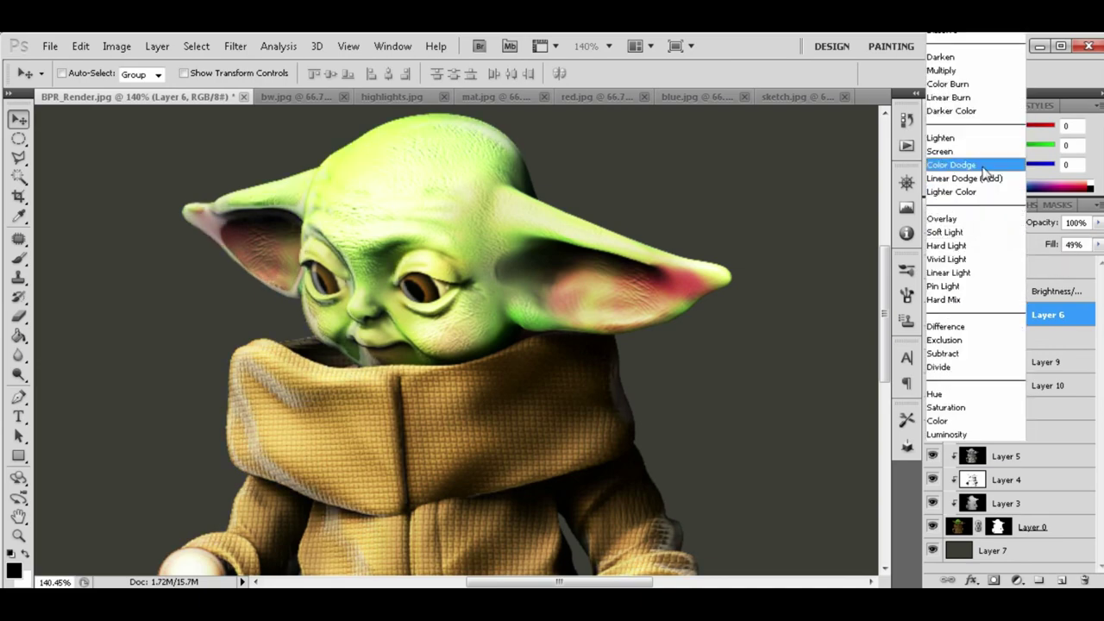
{"action": "left_click", "coordinate": [949, 163]}
{"action": "left_click", "coordinate": [1097, 244]}
{"action": "left_click_drag", "start_coordinate": [1067, 268], "coordinate": [1057, 267]}
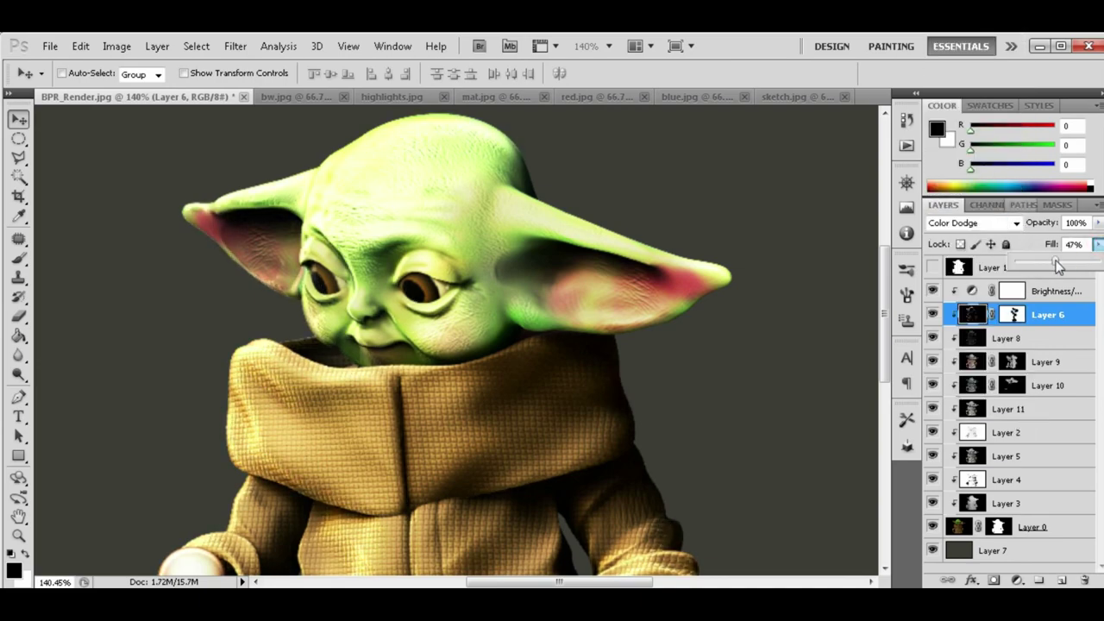
{"action": "scroll", "coordinate": [182, 432], "scroll_direction": "down", "scroll_amount": 3}
{"action": "scroll", "coordinate": [182, 432], "scroll_direction": "up", "scroll_amount": 3}
{"action": "scroll", "coordinate": [239, 315], "scroll_direction": "down", "scroll_amount": 2}
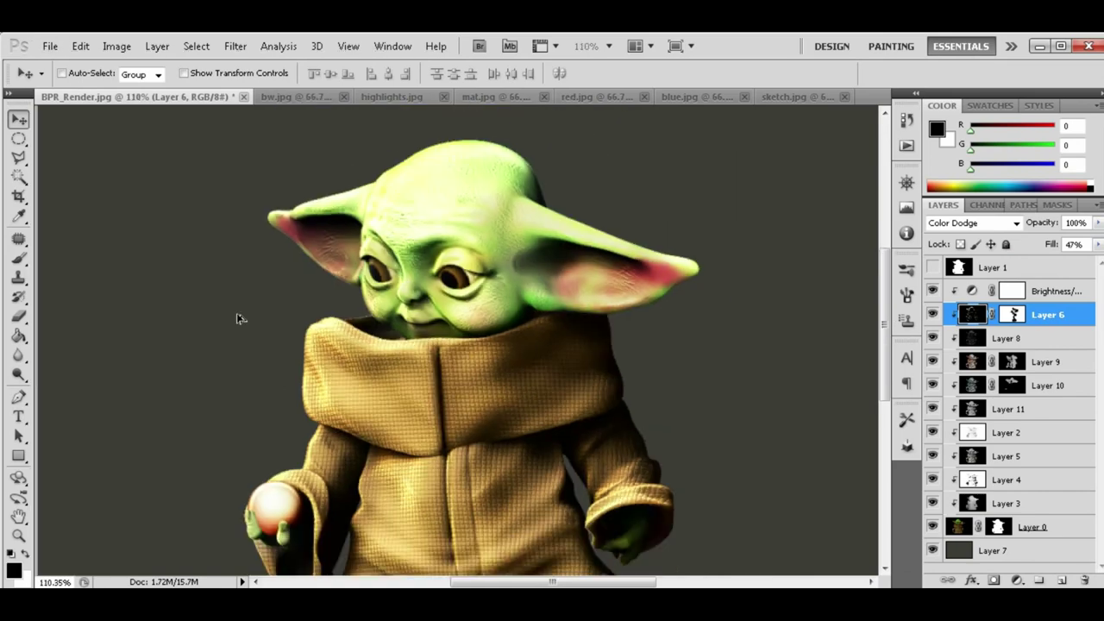
{"action": "scroll", "coordinate": [336, 226], "scroll_direction": "down", "scroll_amount": 3}
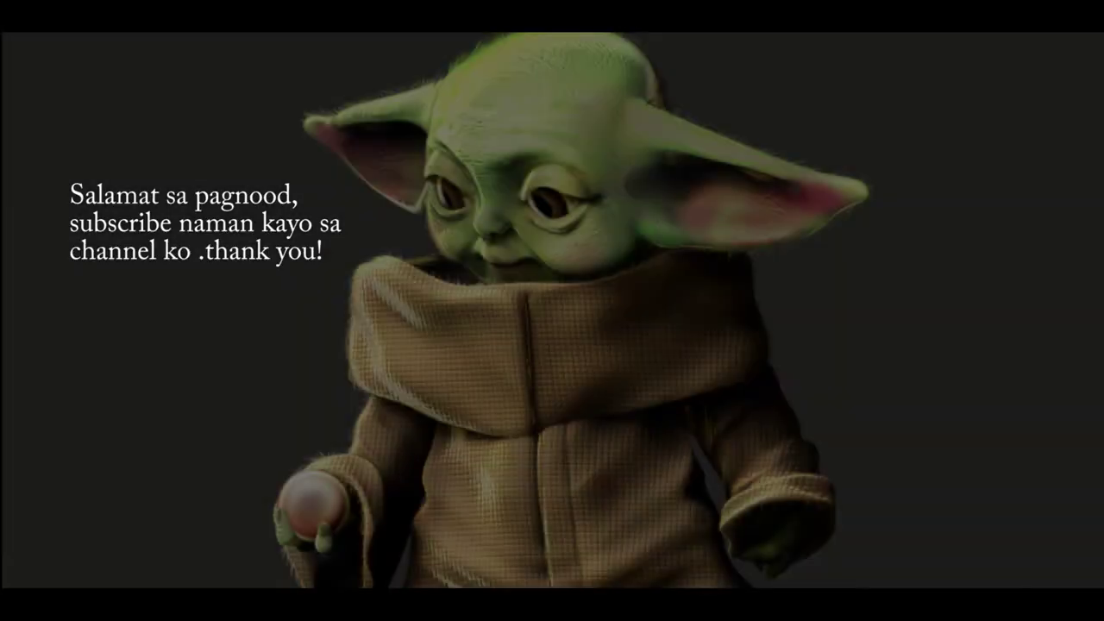